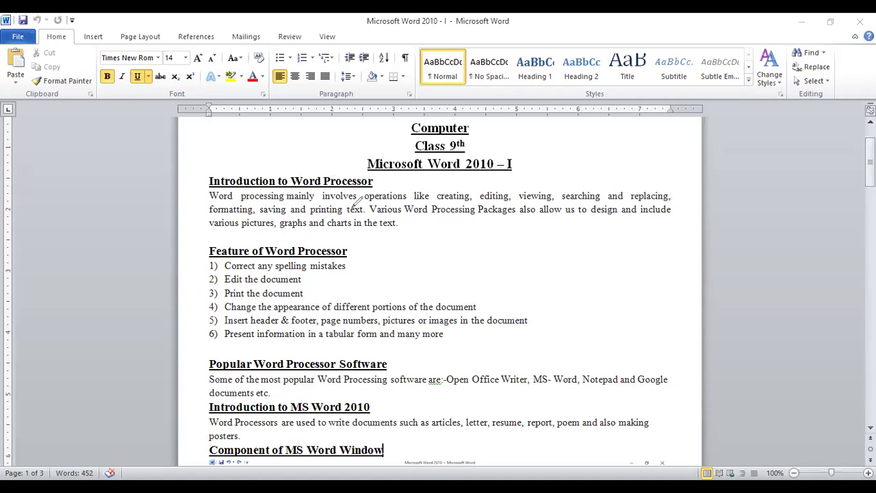
# Step: Mark 'creating' and 'formatting' while explaining, then delete and restore the heading's last letters
pyautogui.moveTo(437, 201); pyautogui.dragTo(663, 201)
pyautogui.moveTo(228, 215); pyautogui.dragTo(352, 214)
pyautogui.press('BackSpace')
pyautogui.press('BackSpace')
pyautogui.press('BackSpace')
pyautogui.press('BackSpace')
pyautogui.hotkey('ctrl', 'z')
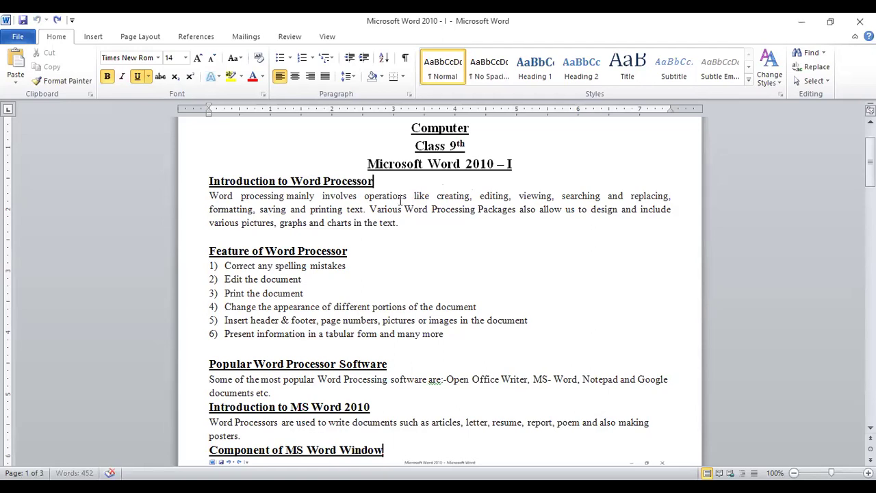
# Step: Colour the word 'operation' in the first paragraph red
pyautogui.moveTo(365, 196); pyautogui.dragTo(406, 194)
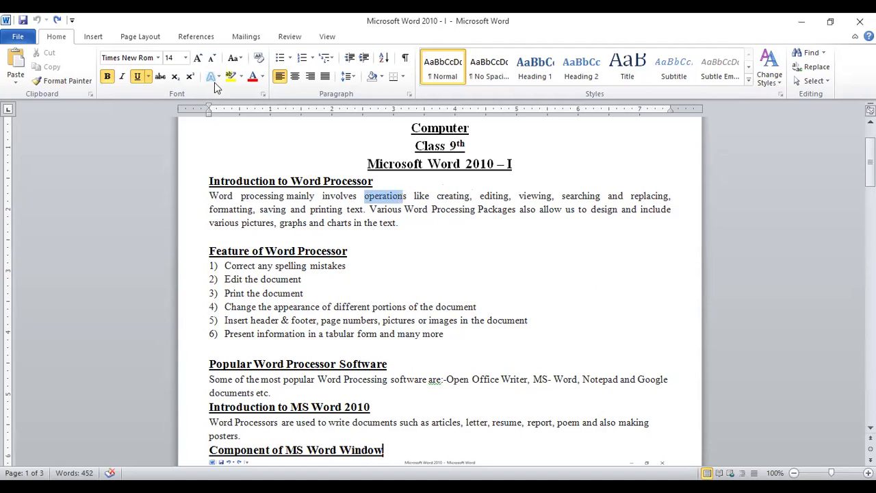
pyautogui.click(252, 77)
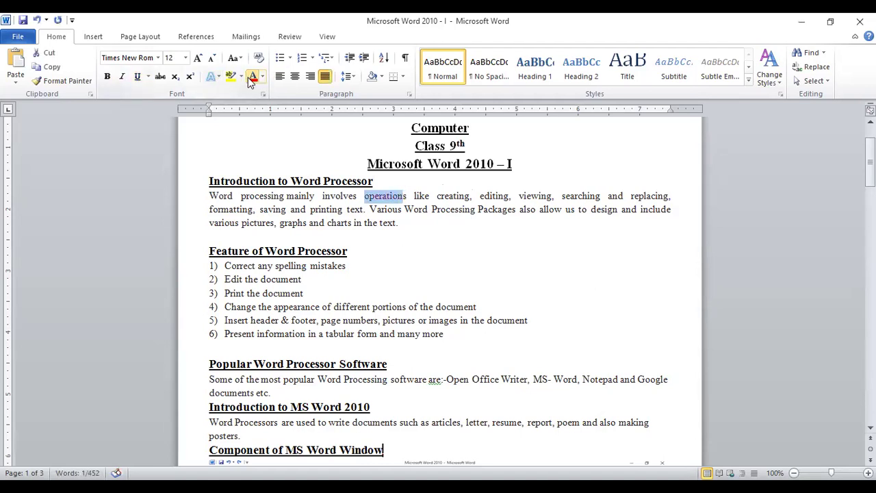
pyautogui.click(384, 225)
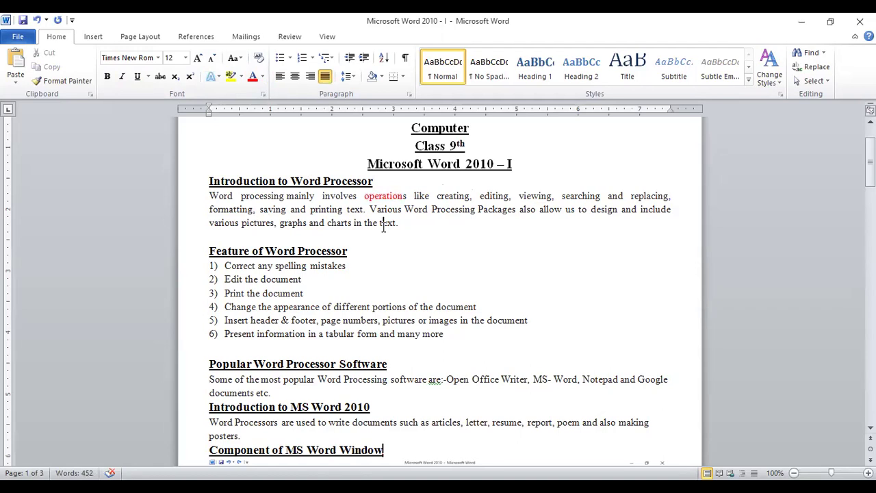
# Step: Select 'operation' and view the font sizes without changing them, then select 'editing'
pyautogui.moveTo(364, 198); pyautogui.dragTo(409, 197)
pyautogui.click(185, 58)
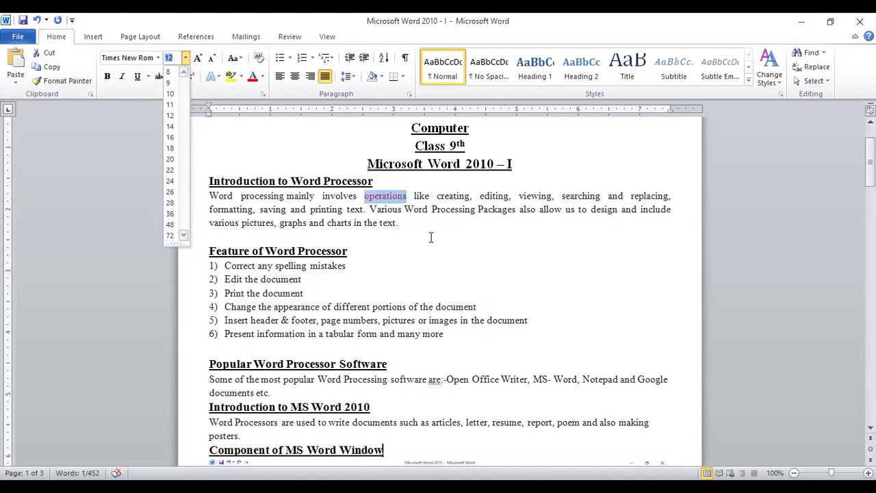
pyautogui.press('Escape')
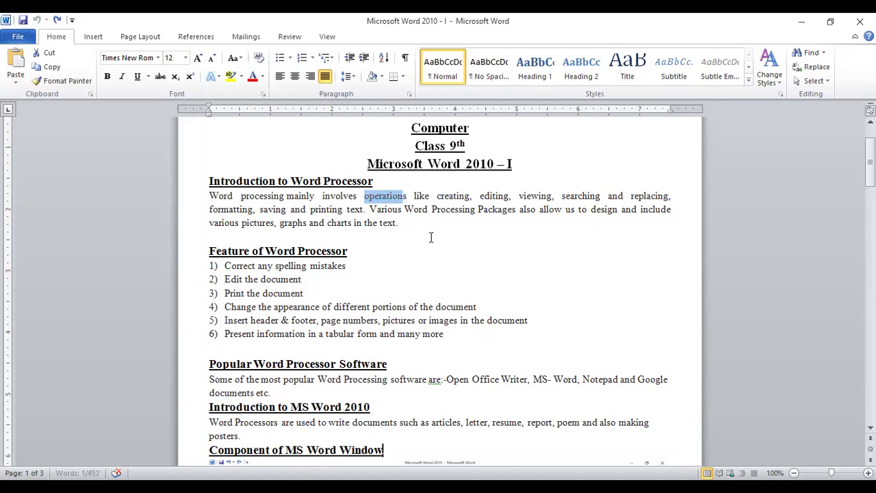
pyautogui.click(431, 237)
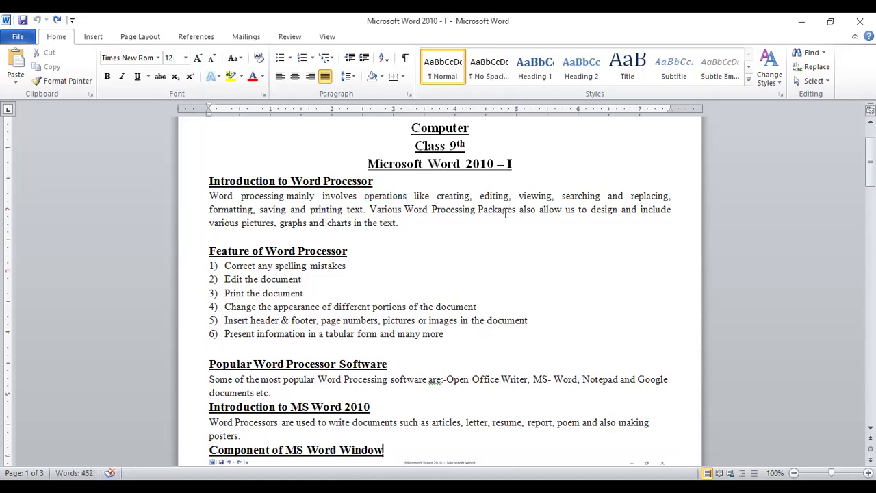
pyautogui.doubleClick(482, 195)
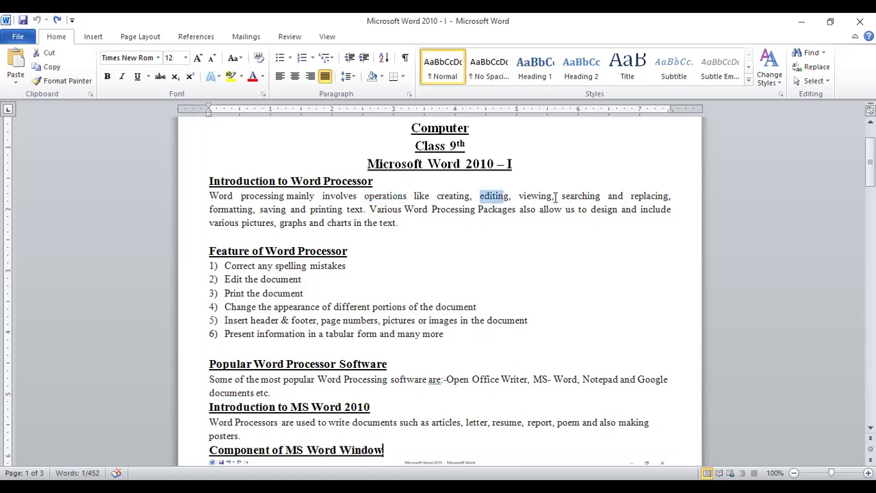
pyautogui.moveTo(562, 196); pyautogui.dragTo(579, 197)
pyautogui.click(520, 274)
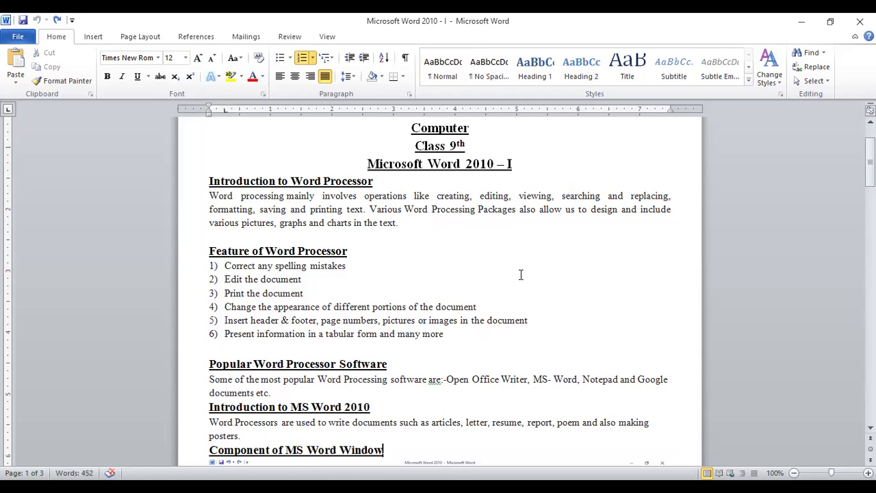
# Step: Search the document for 'like' in the navigation pane, then close the pane
pyautogui.hotkey('ctrl', 'f')
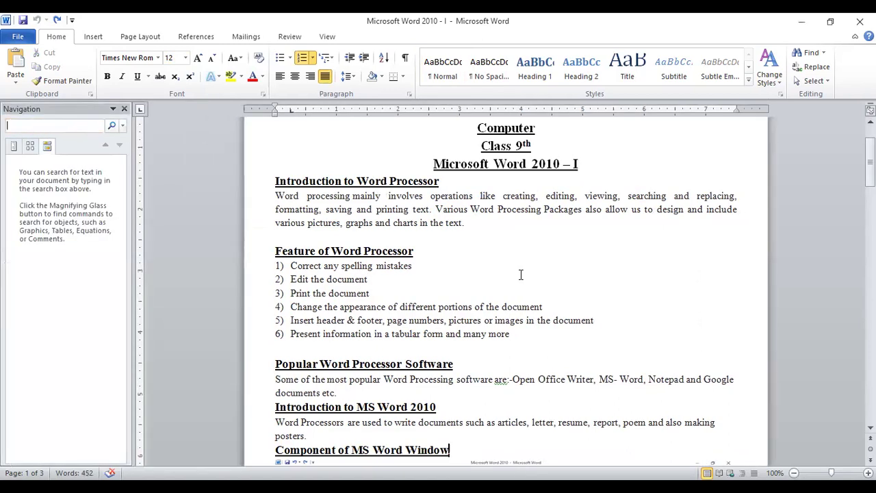
pyautogui.write('like')
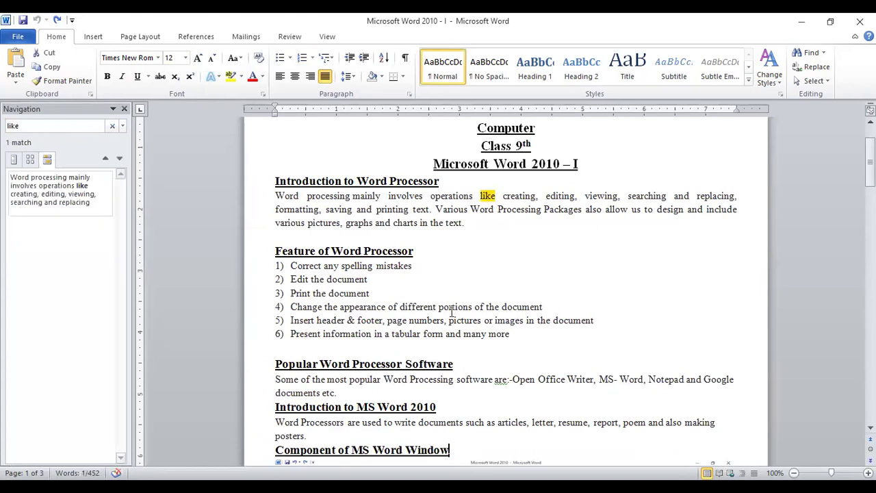
pyautogui.press('Return')
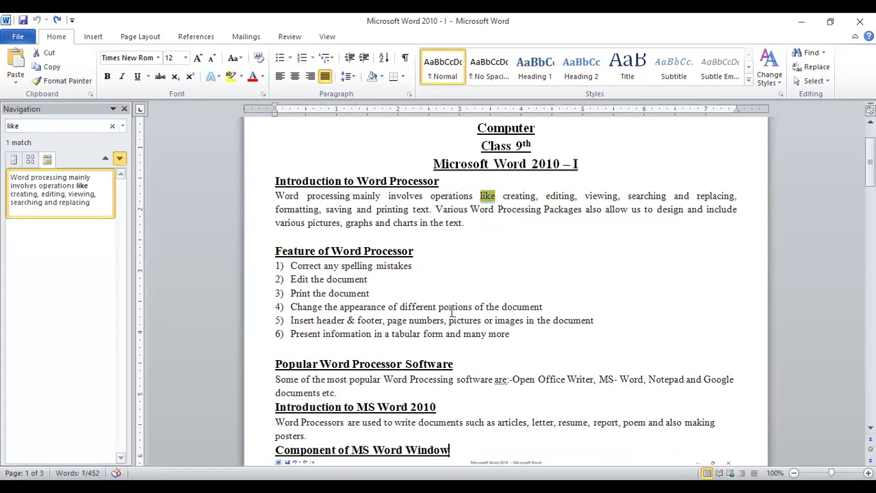
pyautogui.click(124, 109)
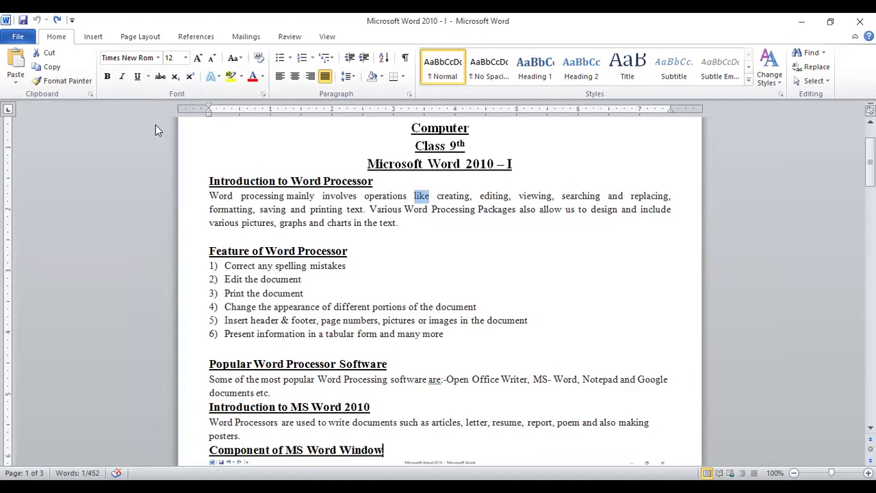
pyautogui.click(450, 241)
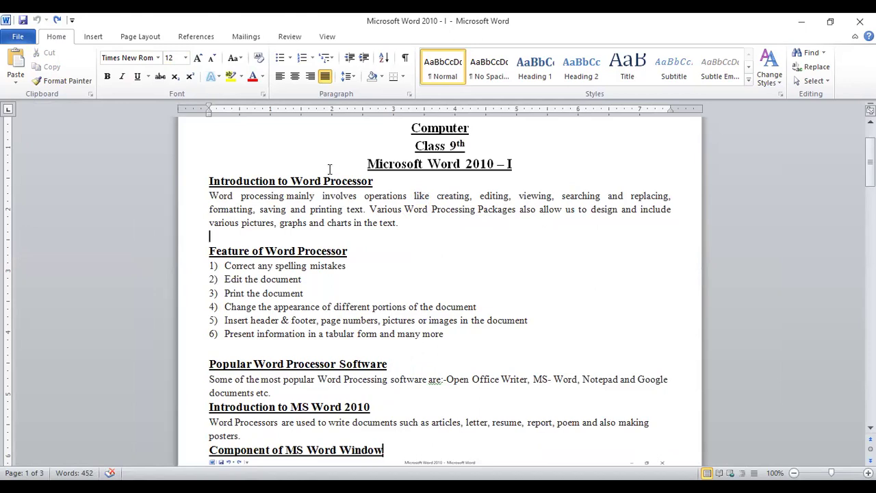
# Step: Select 'Word Processor' in the heading and the text of list item 1
pyautogui.moveTo(293, 179); pyautogui.dragTo(373, 181)
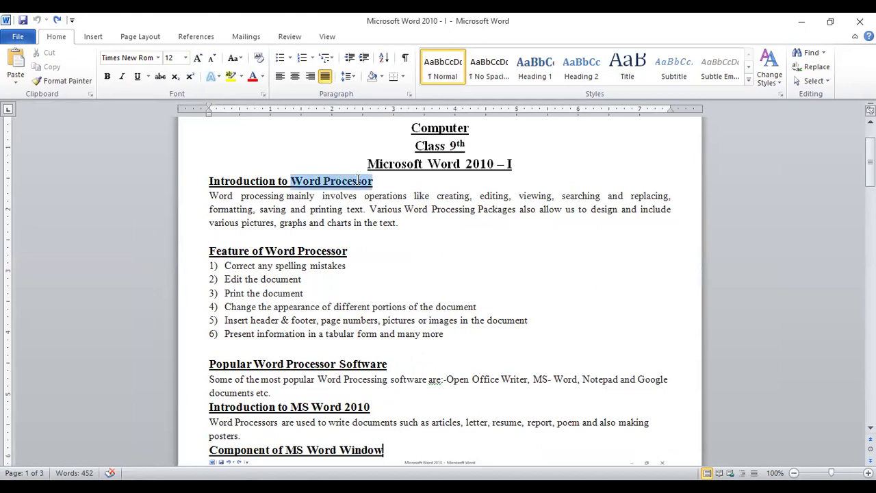
pyautogui.click(407, 230)
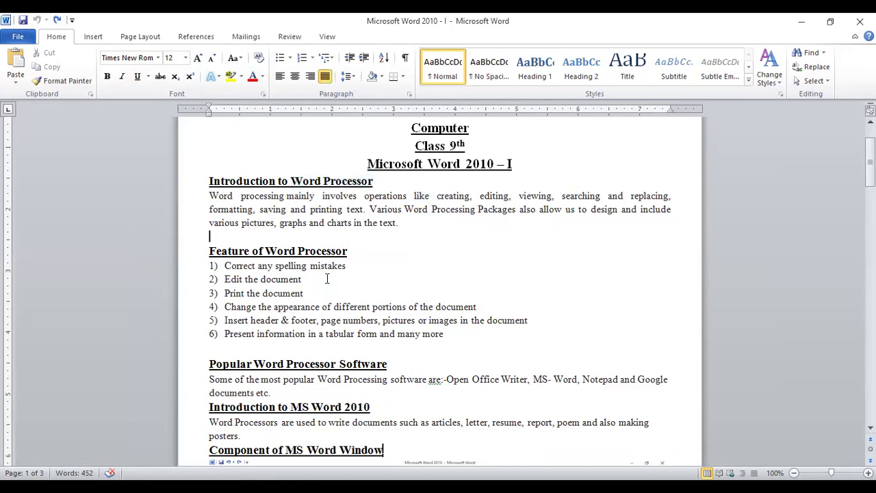
pyautogui.moveTo(225, 266); pyautogui.dragTo(337, 267)
pyautogui.click(375, 274)
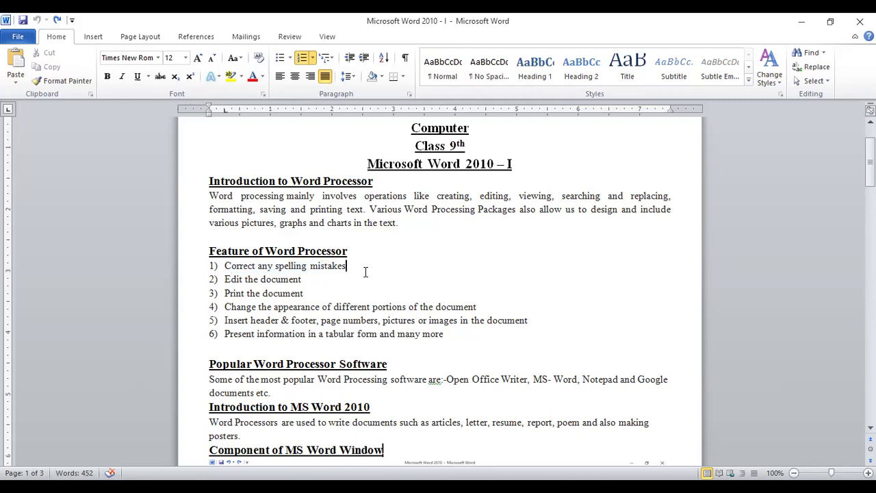
# Step: Add 'hgh' to list item 1, then correct 'mistakeshgh' back to 'mistakes'
pyautogui.write('hgh')
pyautogui.click(312, 306)
pyautogui.rightClick(337, 267)
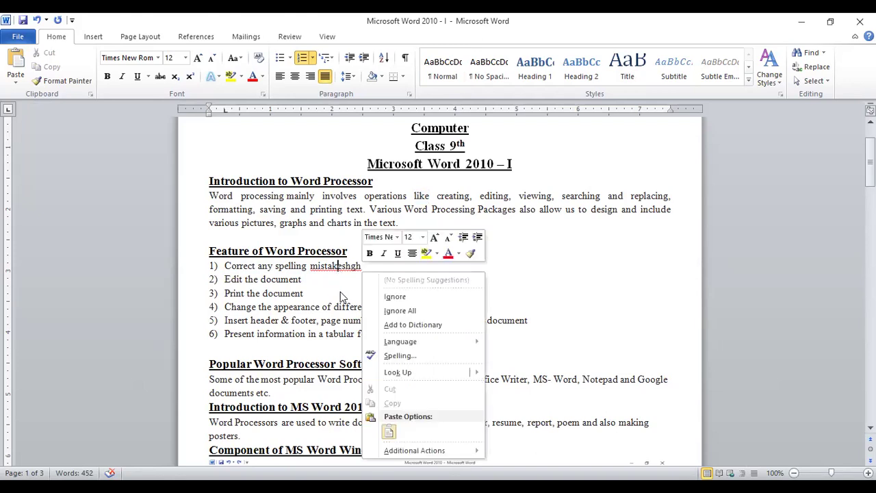
pyautogui.click(376, 268)
pyautogui.press('BackSpace')
pyautogui.press('BackSpace')
pyautogui.press('BackSpace')
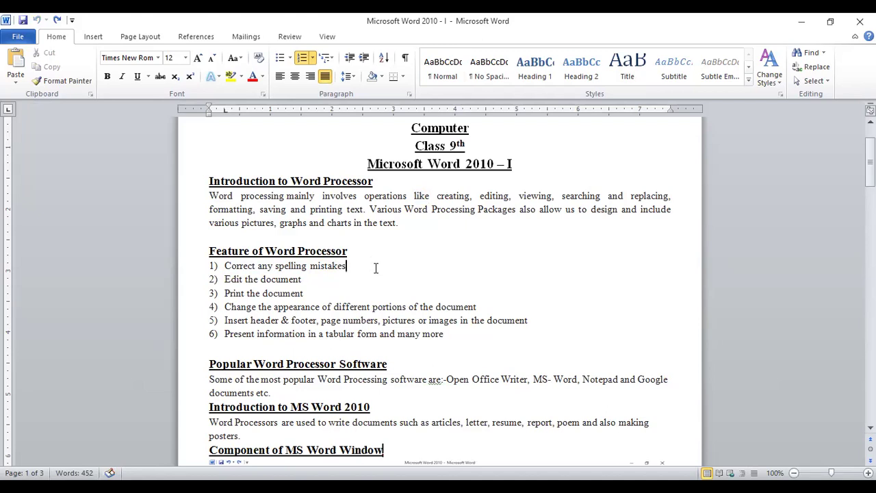
# Step: Type and delete stray letters after 'Edit the document', then preview the notes for printing
pyautogui.click(309, 283)
pyautogui.write('sdskdhfk')
pyautogui.press('BackSpace')
pyautogui.press('BackSpace')
pyautogui.press('BackSpace')
pyautogui.press('BackSpace')
pyautogui.press('BackSpace')
pyautogui.press('BackSpace')
pyautogui.press('BackSpace')
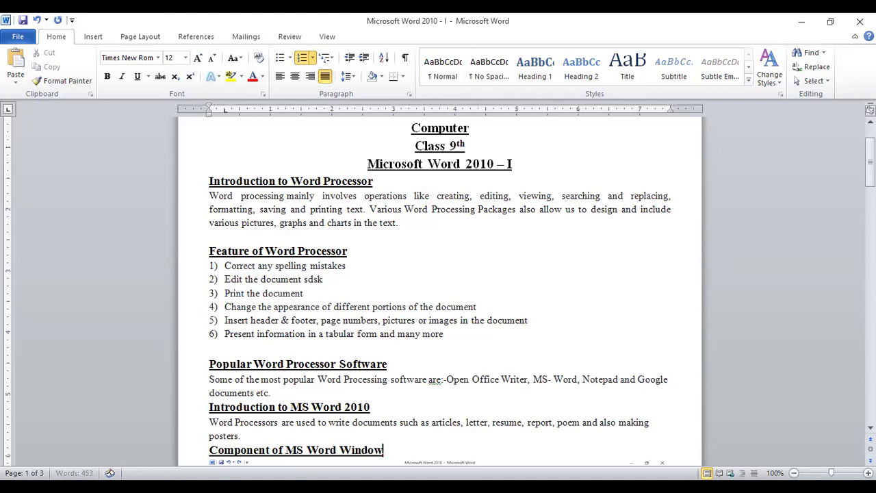
pyautogui.press('BackSpace')
pyautogui.press('BackSpace')
pyautogui.hotkey('ctrl', 'p')
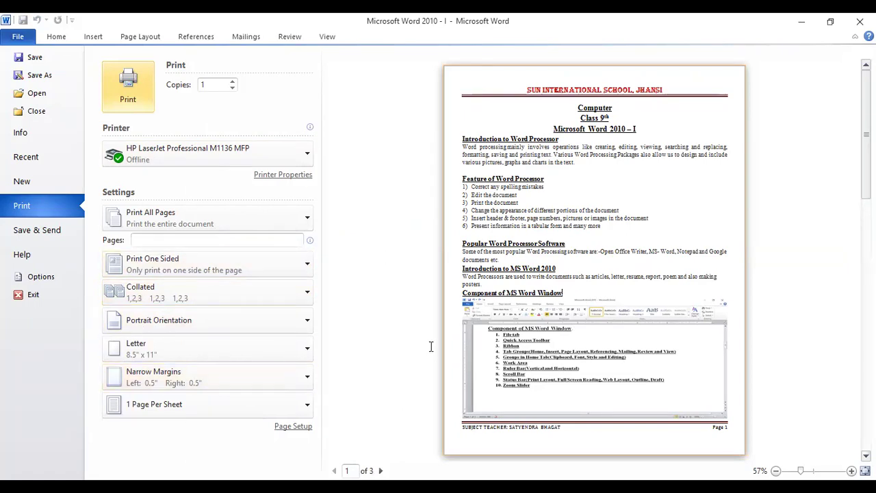
# Step: Exit the File > Print backstage view with Esc to edit the notes again
pyautogui.press('Escape')
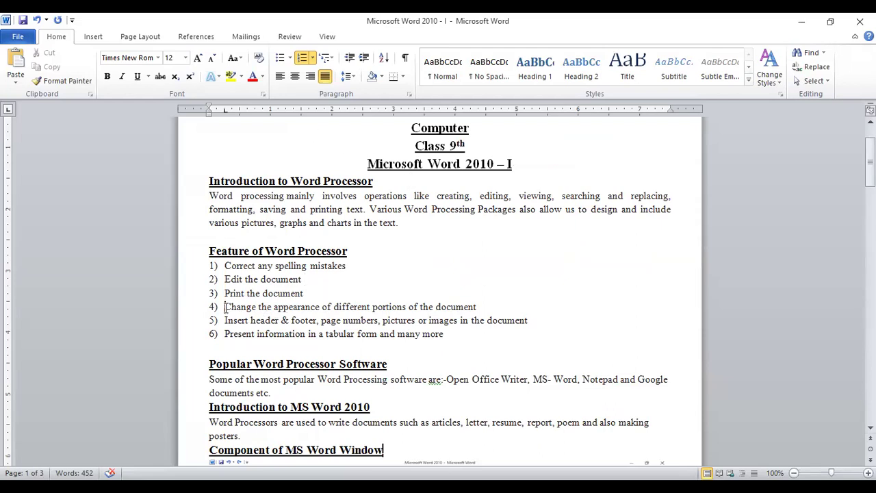
# Step: Show Page Layout's Page Color choices without applying one, then select 'footer' in item 5
pyautogui.moveTo(223, 307); pyautogui.dragTo(341, 303)
pyautogui.click(319, 153)
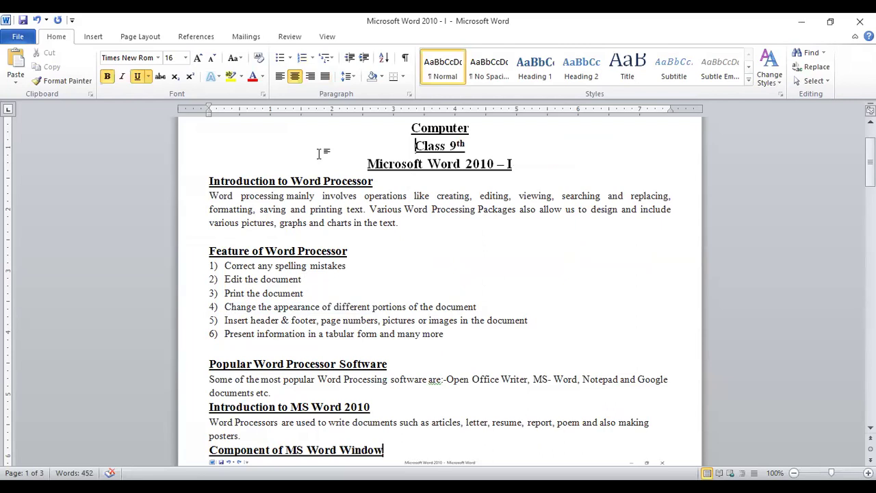
pyautogui.click(130, 41)
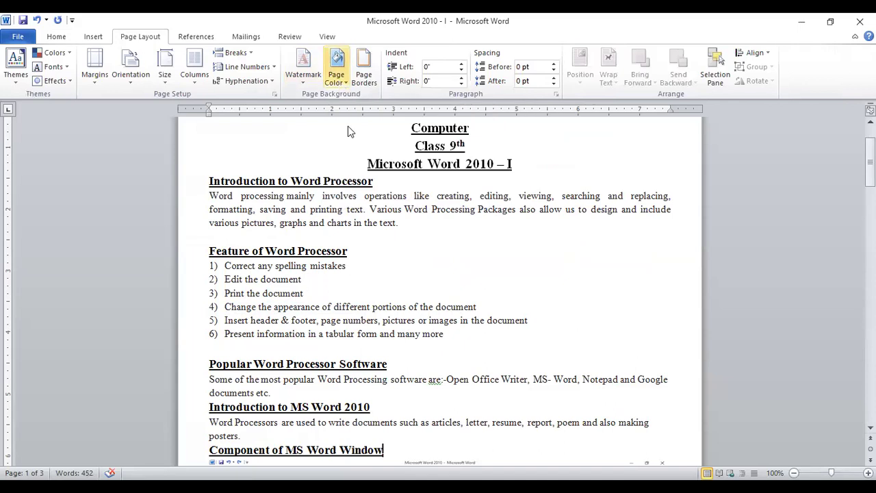
pyautogui.click(337, 72)
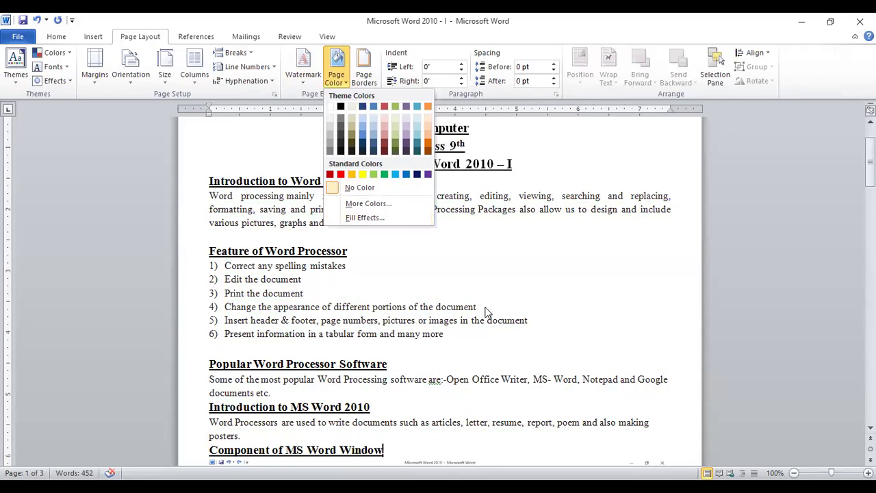
pyautogui.click(486, 309)
pyautogui.moveTo(226, 320); pyautogui.dragTo(278, 321)
pyautogui.doubleClick(298, 321)
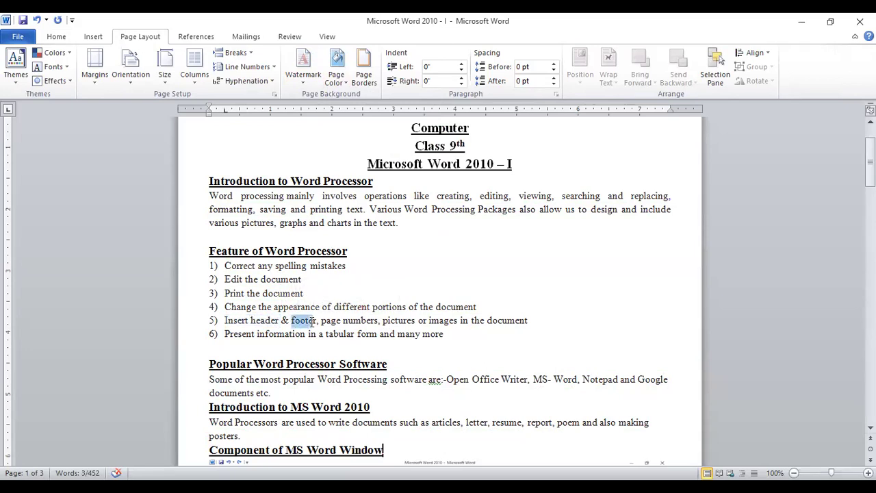
pyautogui.click(92, 37)
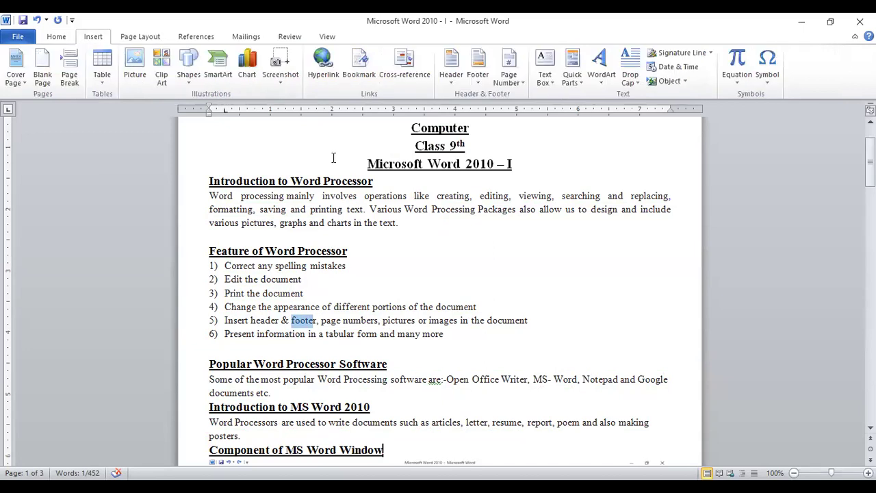
pyautogui.click(449, 81)
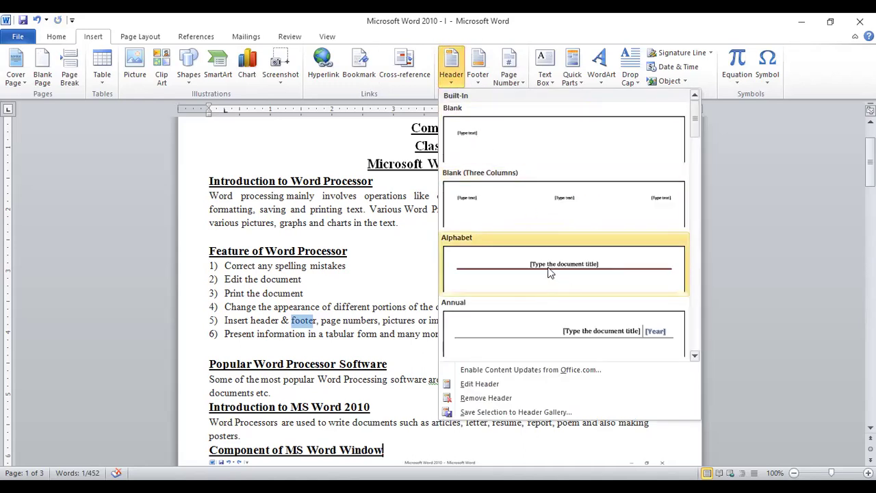
pyautogui.press('Escape')
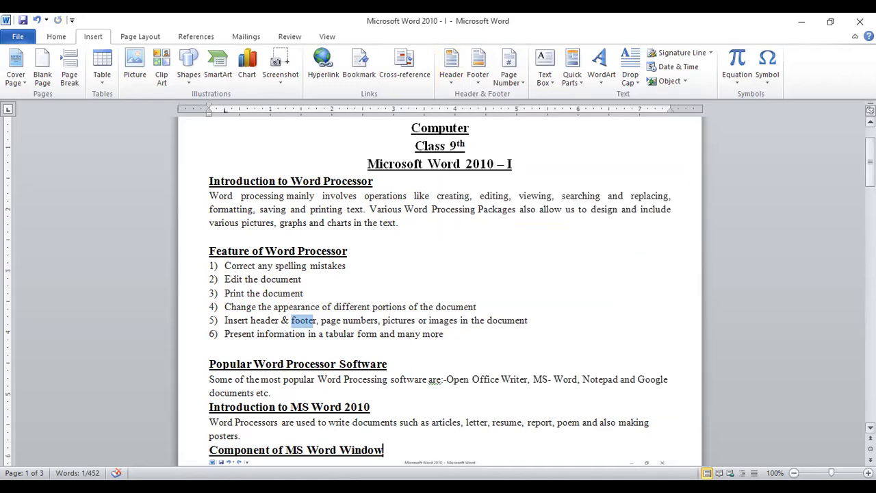
pyautogui.moveTo(870, 165); pyautogui.dragTo(870, 154)
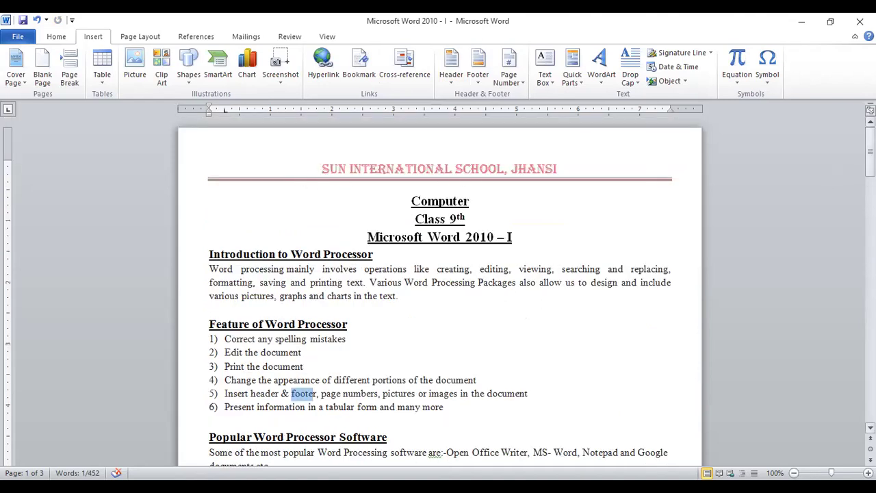
pyautogui.moveTo(870, 154)
pyautogui.mouseDown()
pyautogui.moveTo(870, 318)
pyautogui.moveTo(870, 148)
pyautogui.mouseUp()
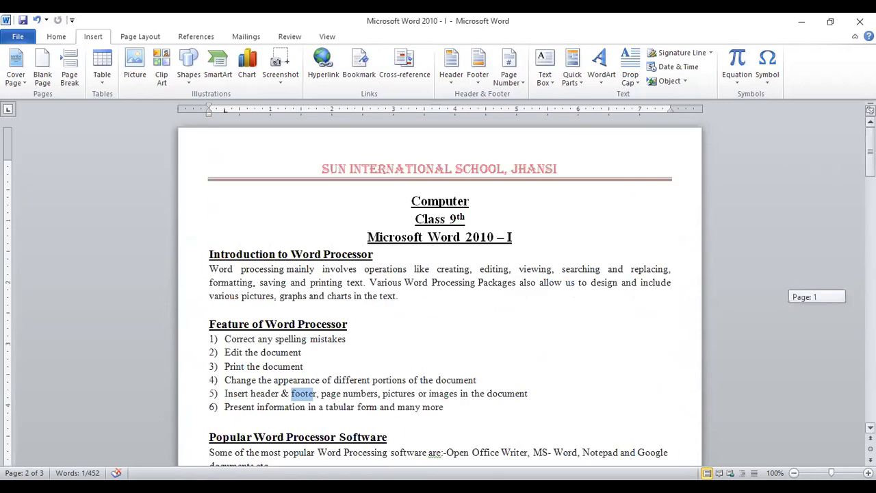
pyautogui.click(223, 408)
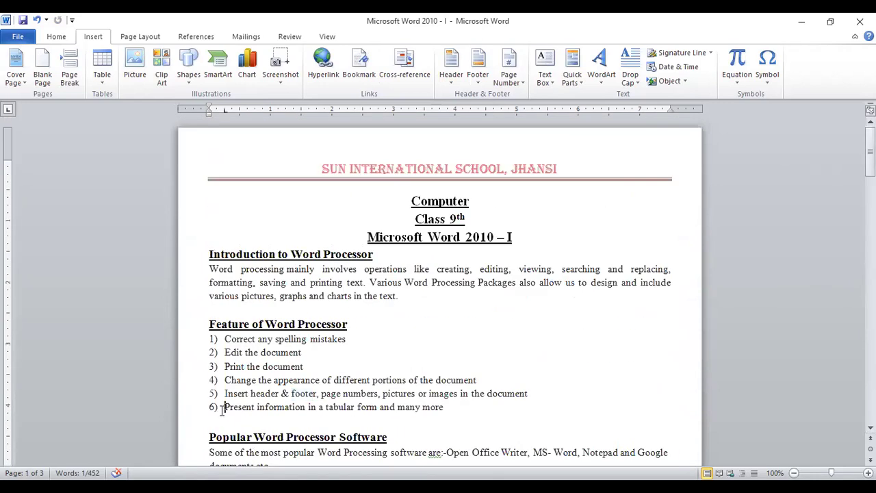
pyautogui.moveTo(223, 409); pyautogui.dragTo(308, 409)
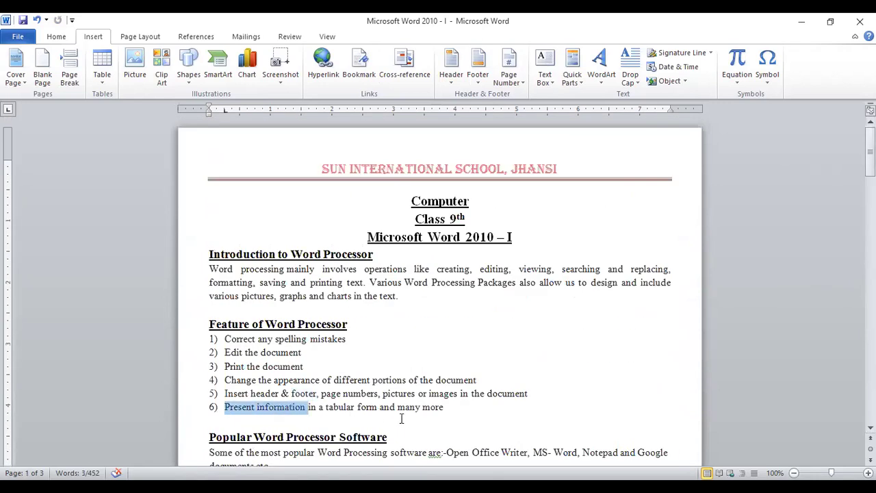
pyautogui.click(460, 418)
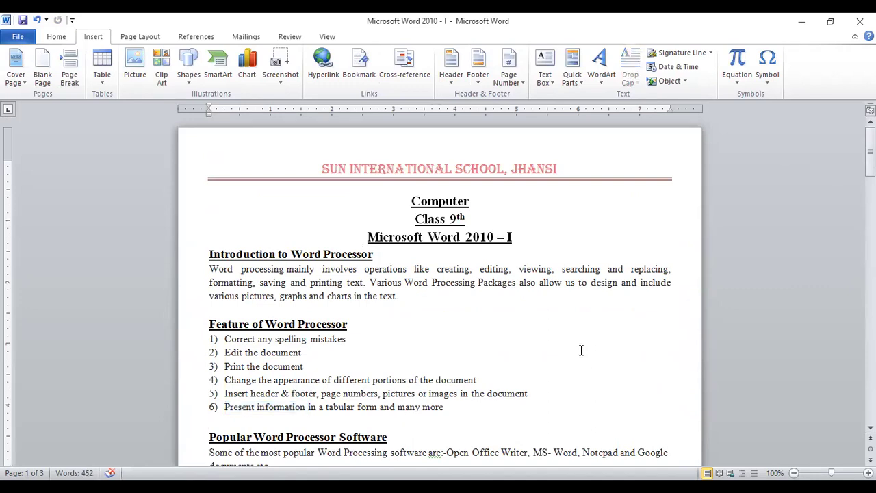
pyautogui.click(106, 83)
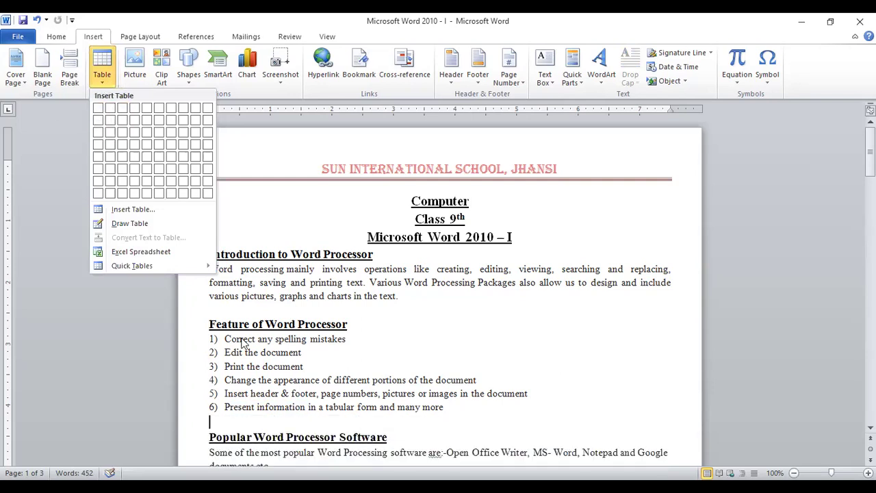
pyautogui.click(634, 315)
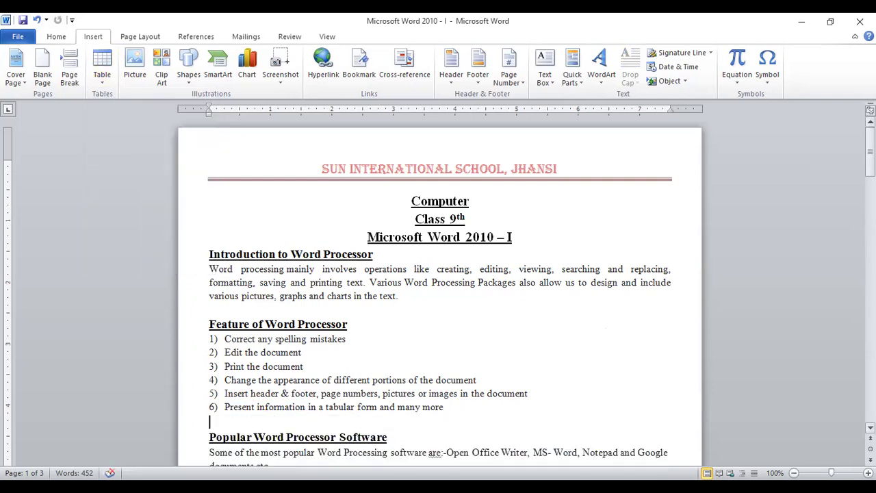
pyautogui.moveTo(870, 154); pyautogui.dragTo(870, 164)
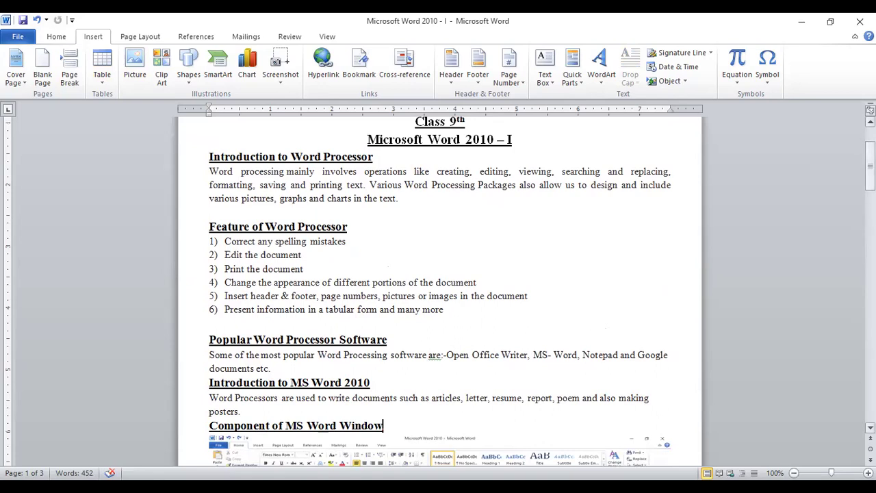
# Step: Select parts of the popular software sentence, including 'Open' and 'Office Writer'
pyautogui.moveTo(870, 164); pyautogui.dragTo(871, 174)
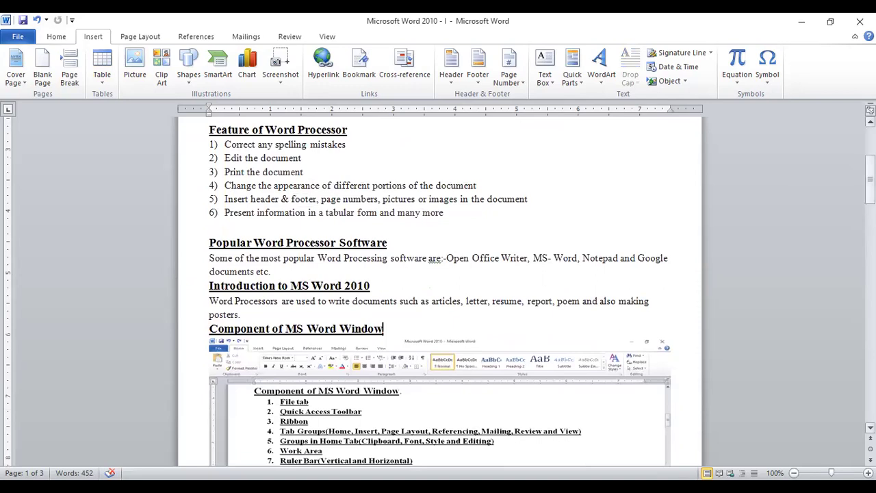
pyautogui.click(324, 226)
pyautogui.moveTo(210, 258); pyautogui.dragTo(421, 264)
pyautogui.doubleClick(456, 258)
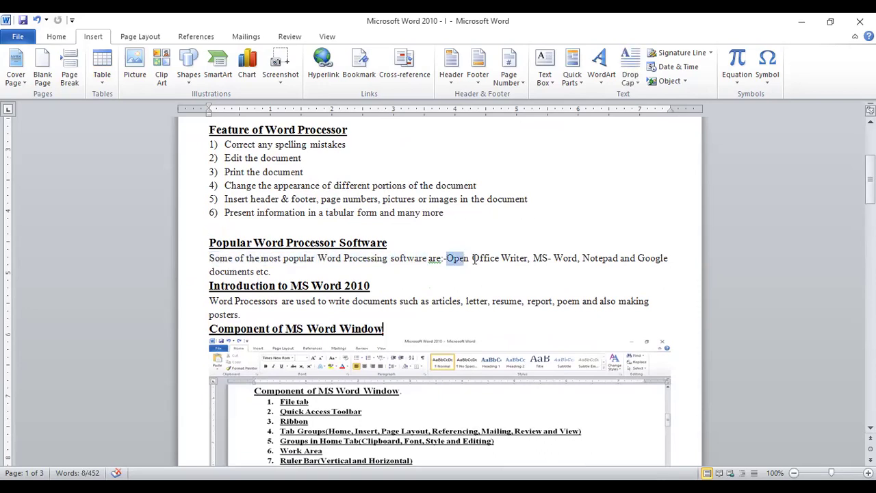
pyautogui.moveTo(501, 258); pyautogui.dragTo(616, 258)
pyautogui.click(539, 289)
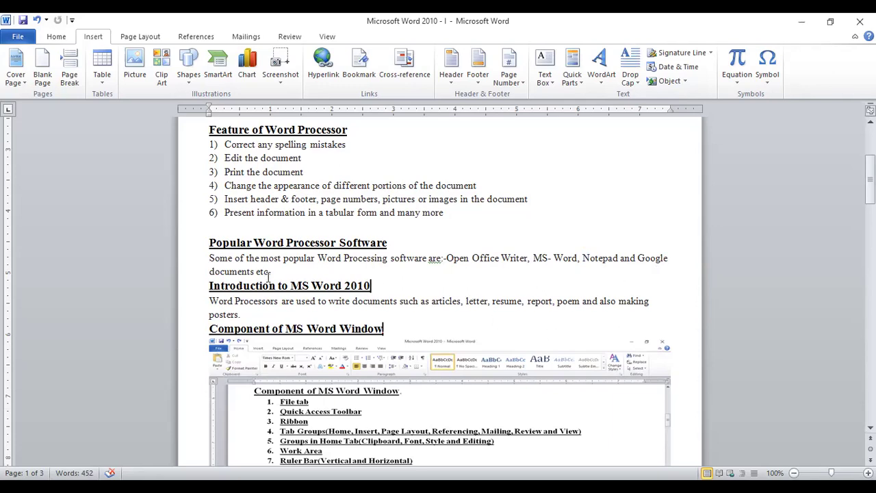
# Step: Select the 'Introduction to MS Word 2010' heading and the words 'write', 'letter' and 'report'
pyautogui.moveTo(212, 288); pyautogui.dragTo(363, 286)
pyautogui.click(370, 315)
pyautogui.moveTo(329, 304); pyautogui.dragTo(357, 303)
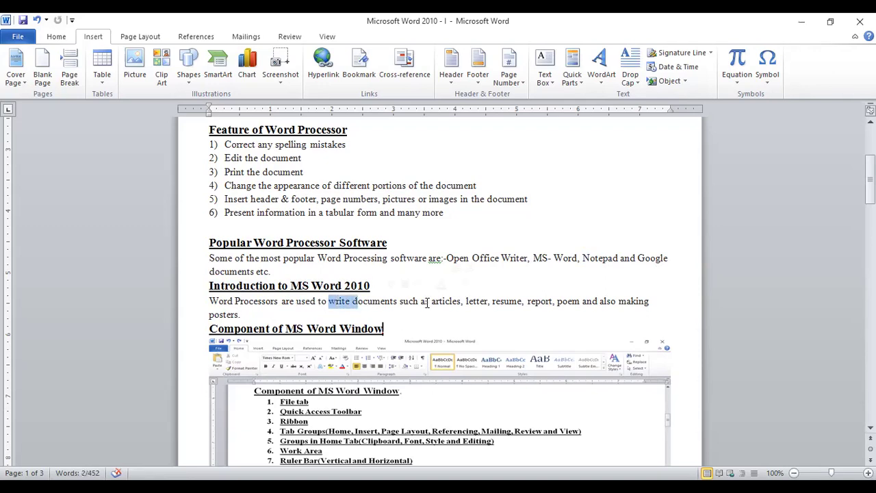
pyautogui.moveTo(433, 303); pyautogui.dragTo(522, 303)
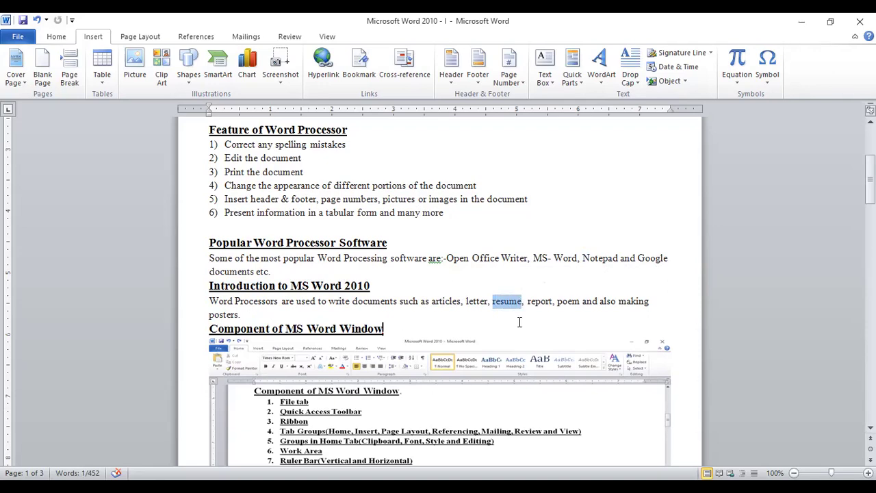
pyautogui.moveTo(528, 303); pyautogui.dragTo(546, 317)
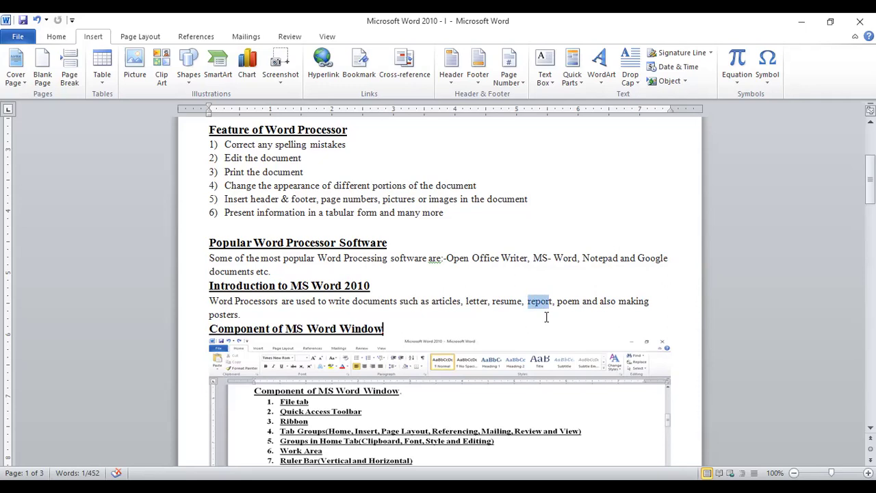
pyautogui.click(546, 318)
# Step: Select 'poem' and 'posters.', then show the document's File info page
pyautogui.moveTo(553, 302); pyautogui.dragTo(576, 301)
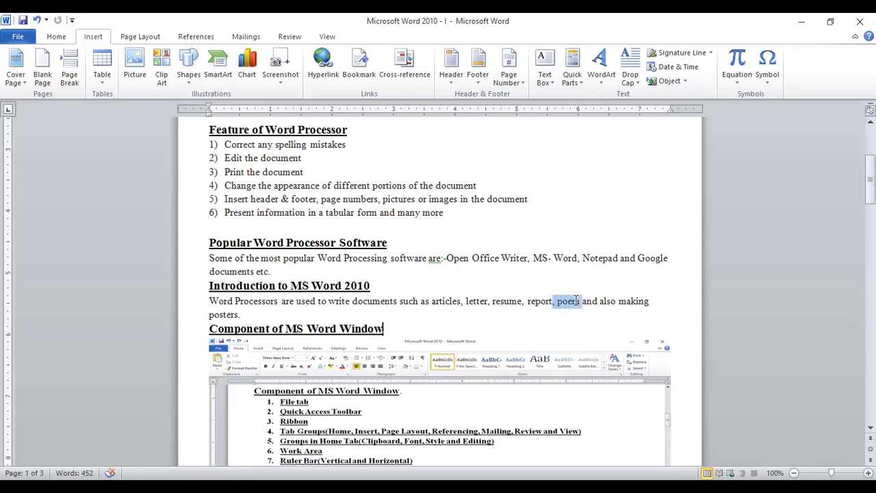
pyautogui.moveTo(240, 312); pyautogui.dragTo(216, 312)
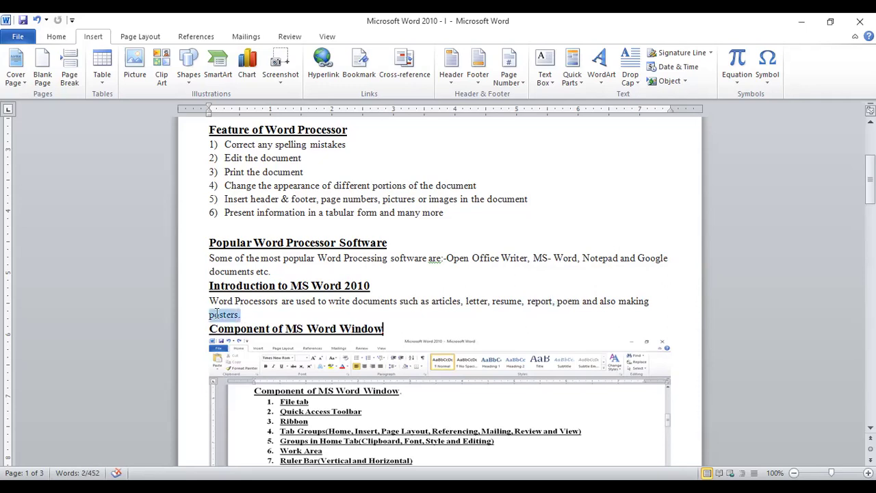
pyautogui.click(281, 310)
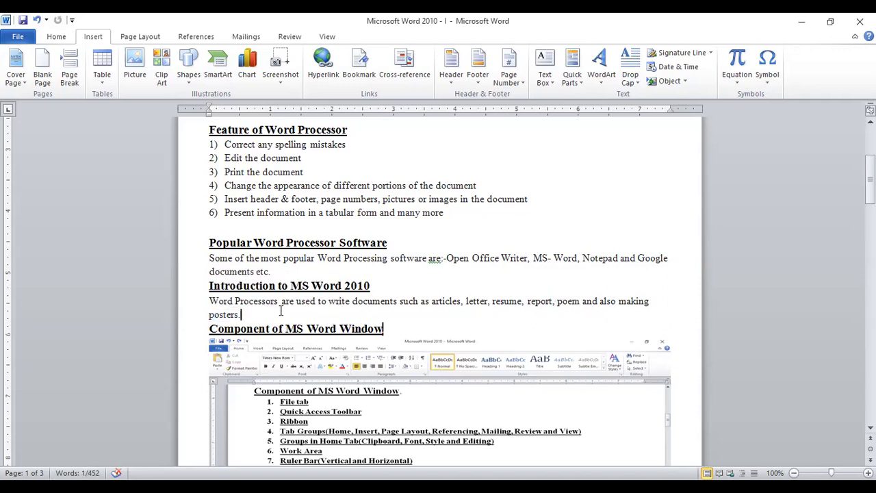
pyautogui.click(54, 38)
pyautogui.click(18, 36)
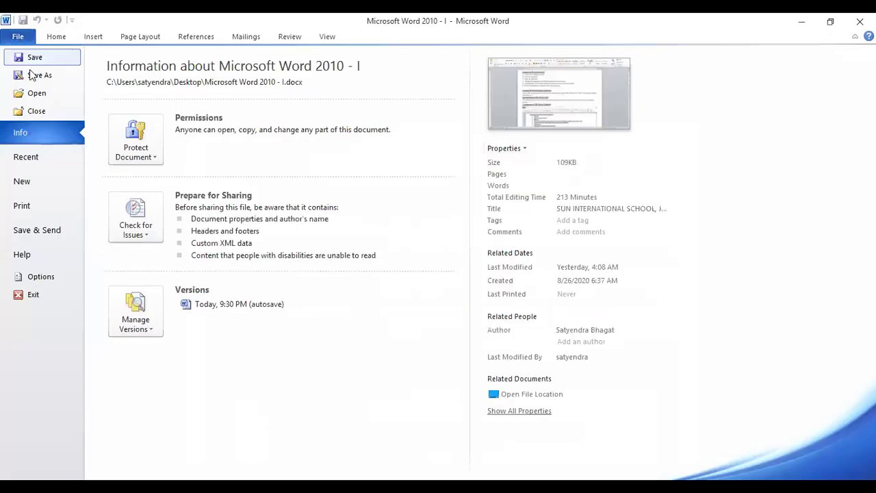
# Step: View the New templates page, return to the notes, scroll down, and reopen and close File info
pyautogui.click(24, 183)
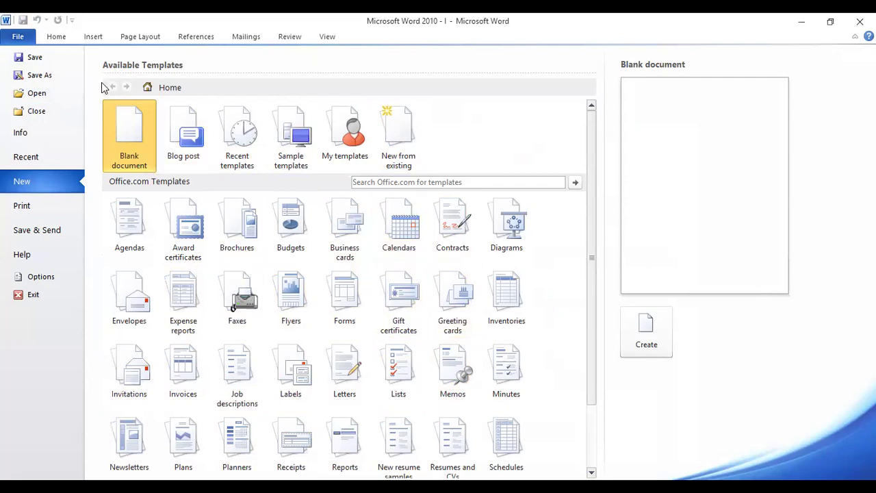
pyautogui.click(61, 39)
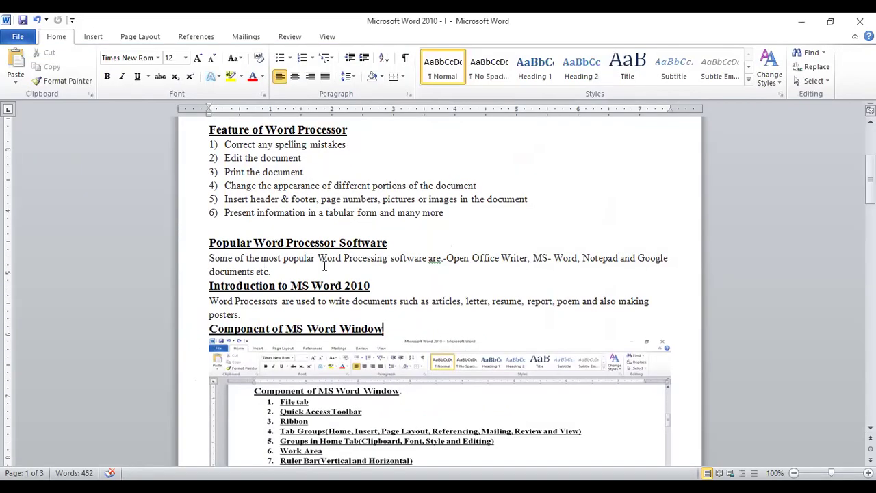
pyautogui.moveTo(870, 181); pyautogui.dragTo(870, 208)
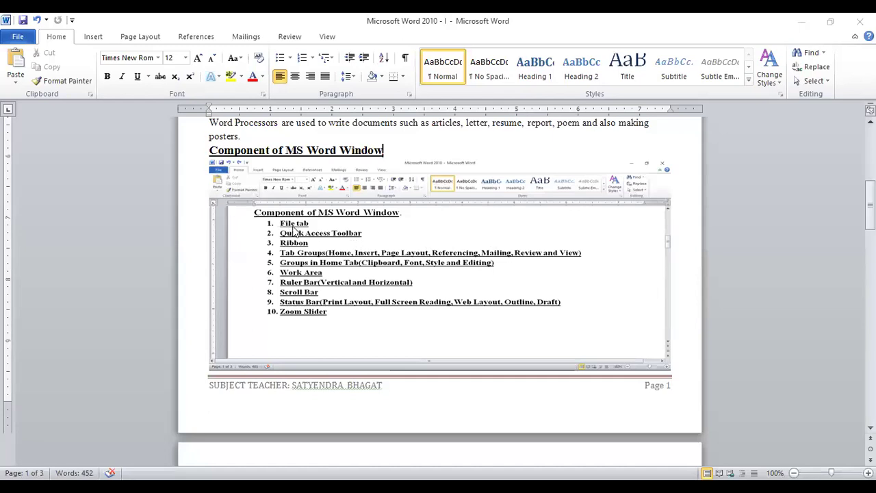
pyautogui.click(20, 38)
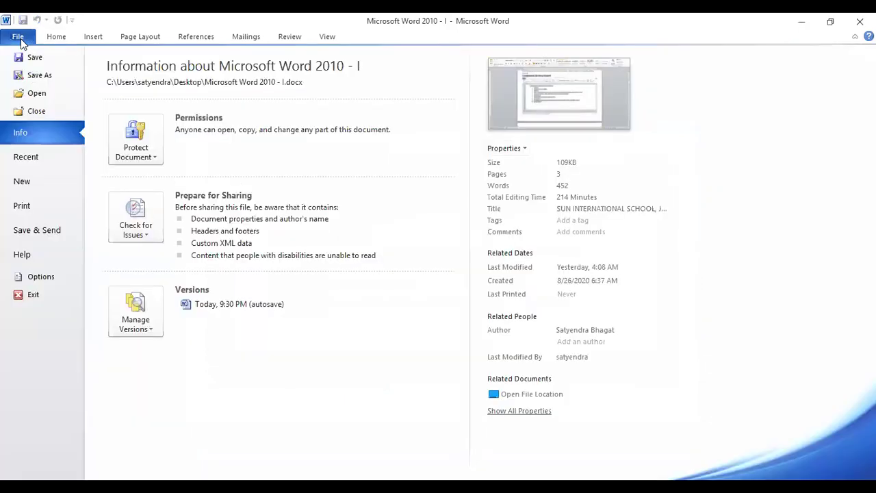
pyautogui.click(56, 38)
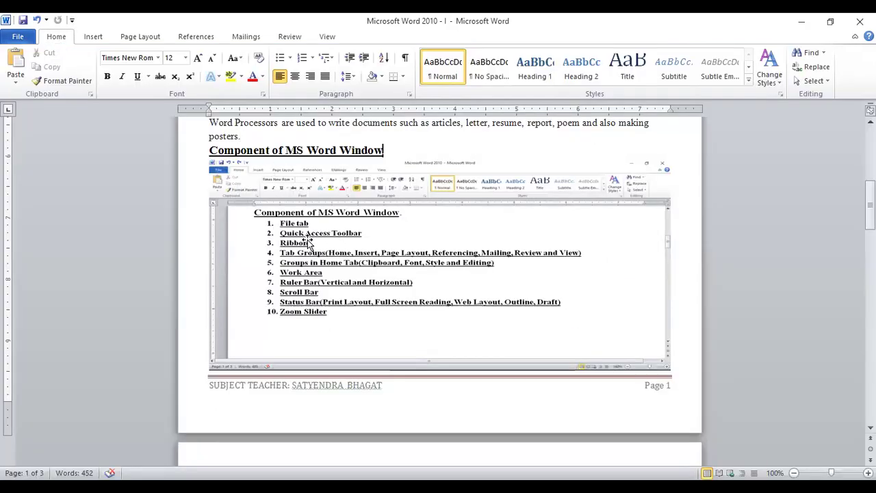
pyautogui.click(71, 21)
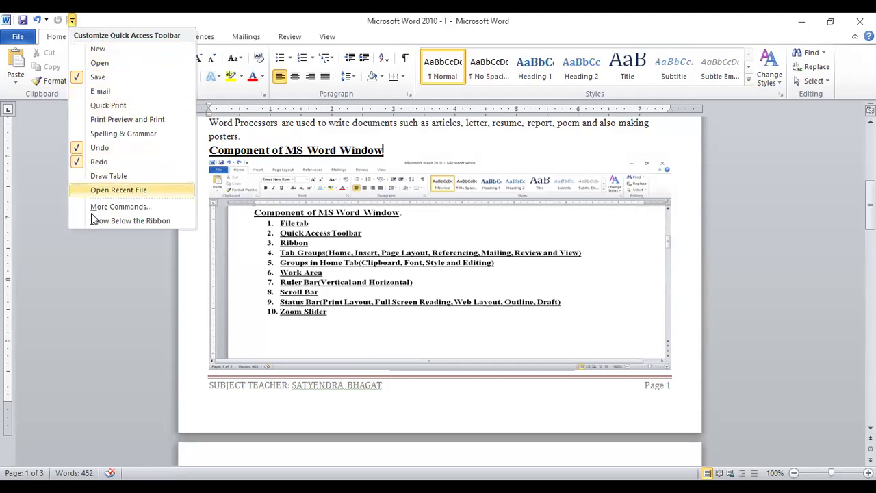
pyautogui.click(84, 23)
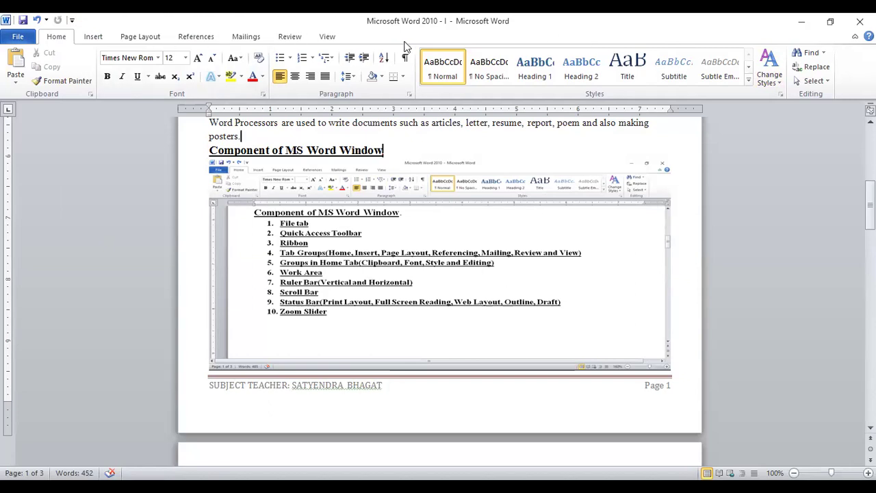
pyautogui.press('Up')
pyautogui.click(88, 40)
pyautogui.click(133, 38)
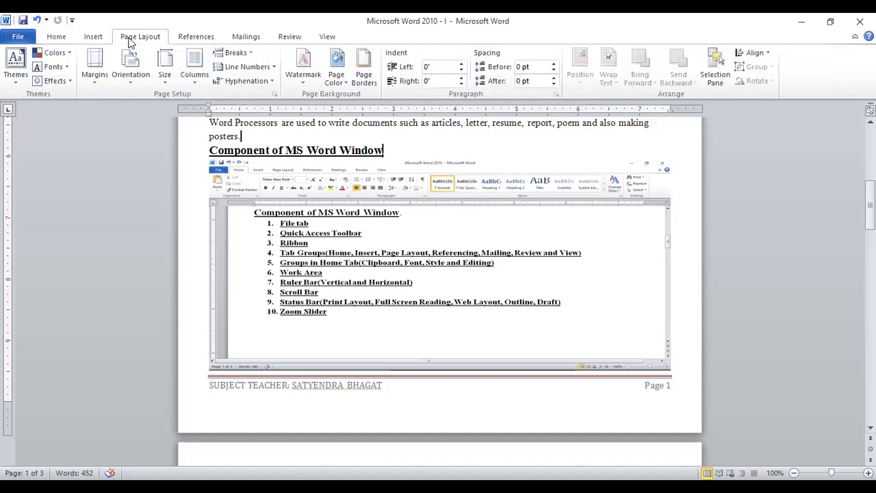
pyautogui.click(198, 39)
pyautogui.click(245, 37)
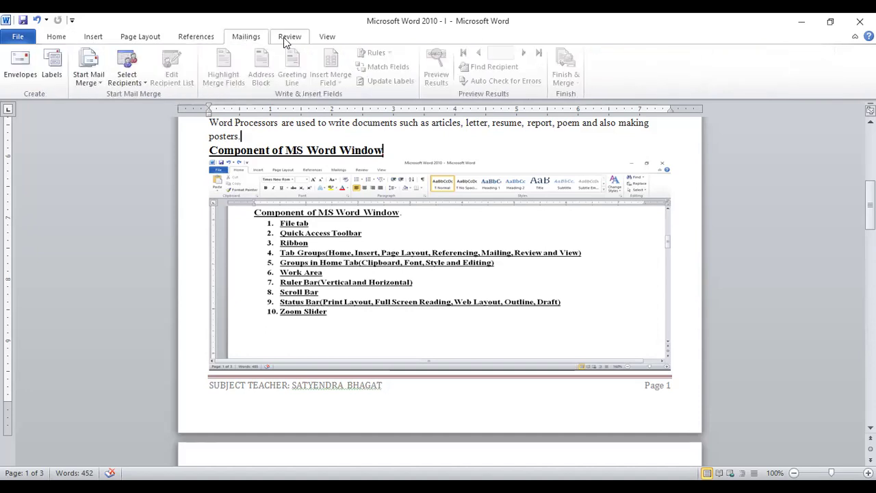
pyautogui.click(288, 37)
pyautogui.click(326, 38)
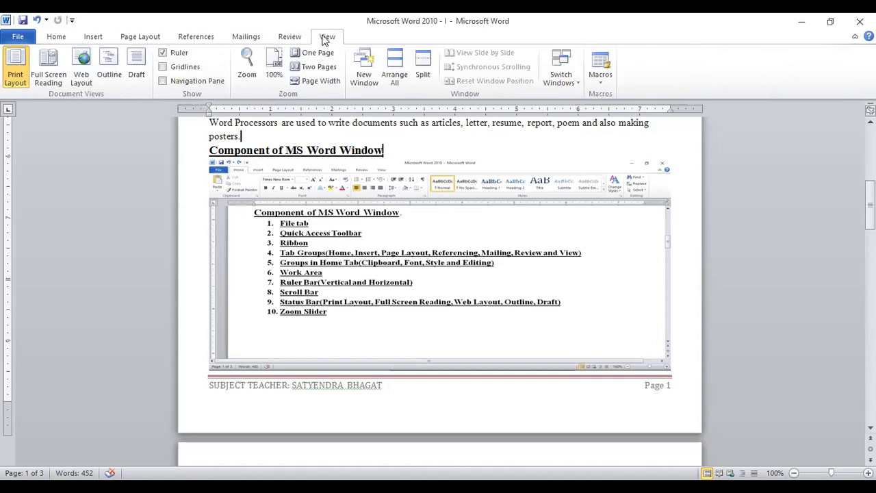
pyautogui.click(58, 41)
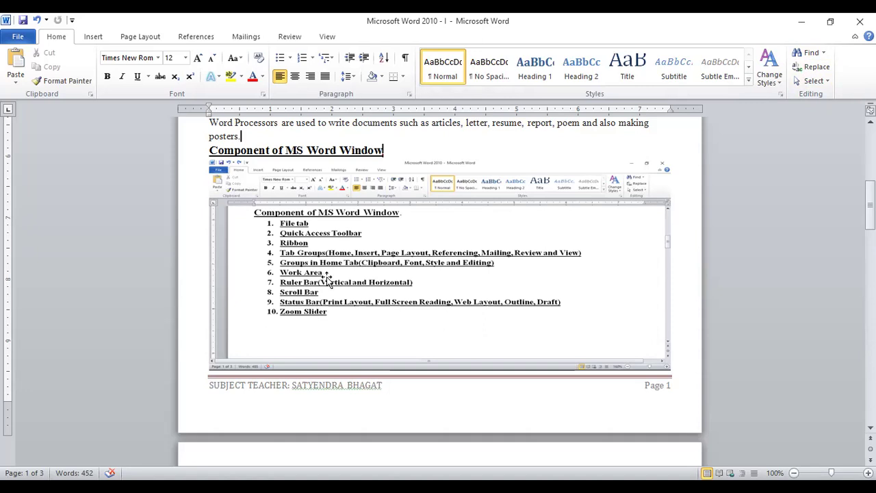
# Step: Add blank lines below the page 3 shortcut table until a page 4 starts
pyautogui.moveTo(870, 205); pyautogui.dragTo(870, 397)
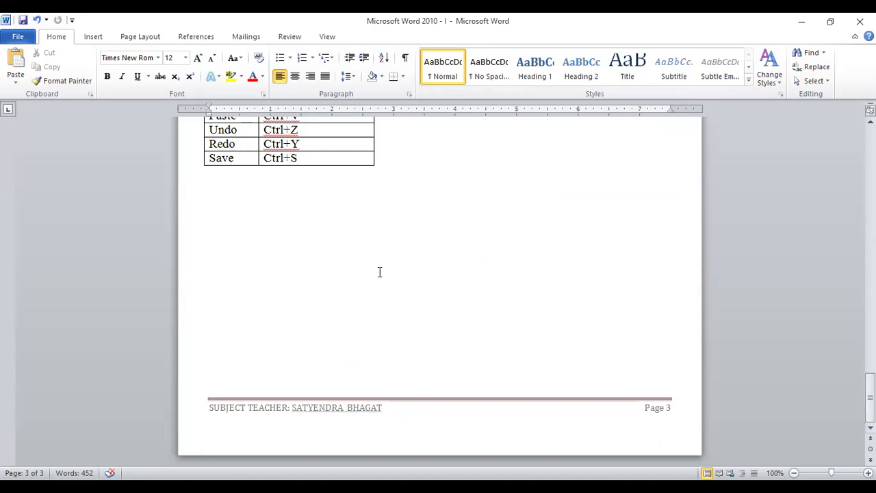
pyautogui.click(604, 376)
pyautogui.press('Return')
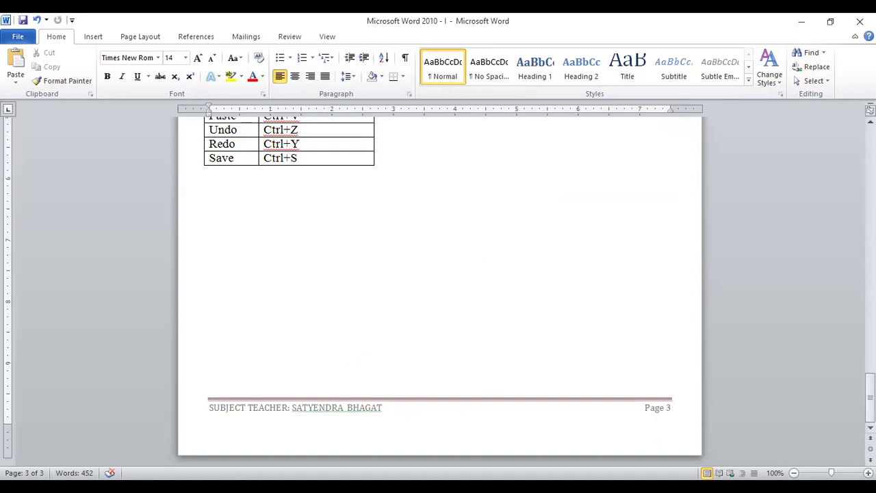
pyautogui.press('Return')
pyautogui.press('Return')
pyautogui.press('Return')
pyautogui.press('Return')
pyautogui.press('Return')
pyautogui.press('Return')
pyautogui.press('Return')
pyautogui.press('Return')
pyautogui.press('Return')
pyautogui.press('Return')
pyautogui.press('Return')
pyautogui.press('Return')
pyautogui.press('Return')
pyautogui.press('Return')
pyautogui.press('Return')
pyautogui.press('Return')
pyautogui.press('Return')
pyautogui.press('Return')
pyautogui.press('Return')
pyautogui.press('Return')
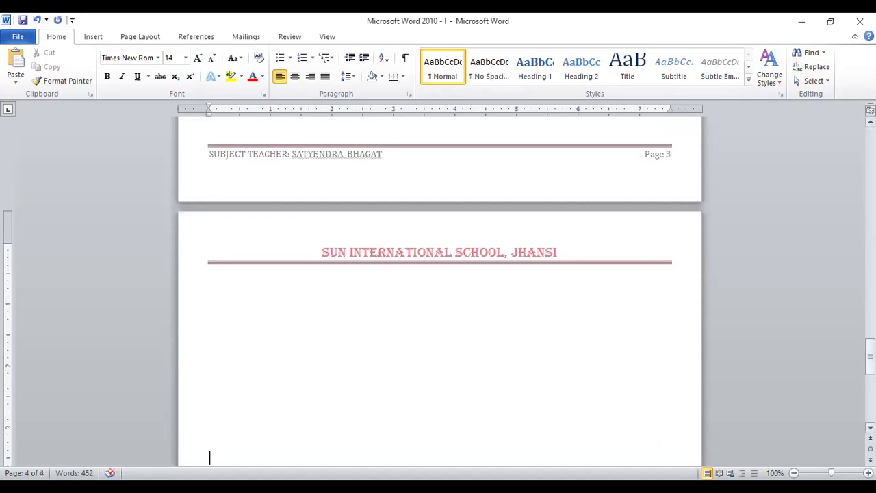
# Step: Scroll back up and select the 'Feature of Word Processor' list
pyautogui.moveTo(871, 356); pyautogui.dragTo(871, 194)
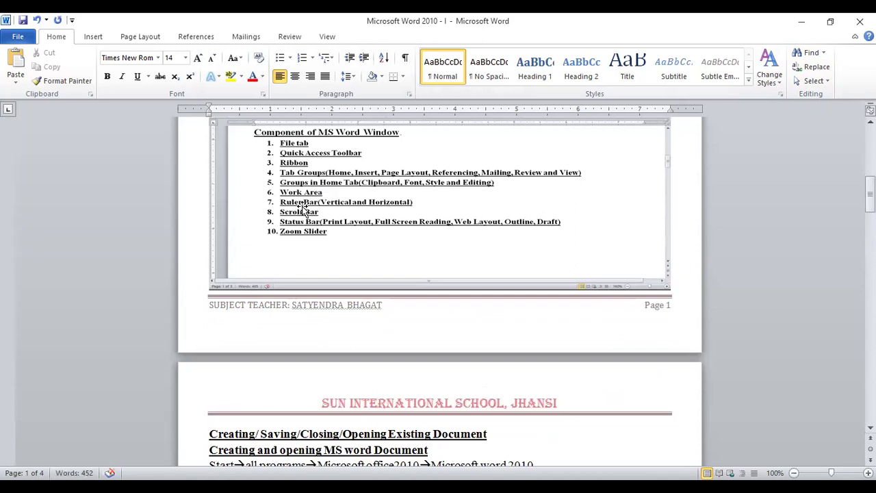
pyautogui.moveTo(871, 186); pyautogui.dragTo(870, 174)
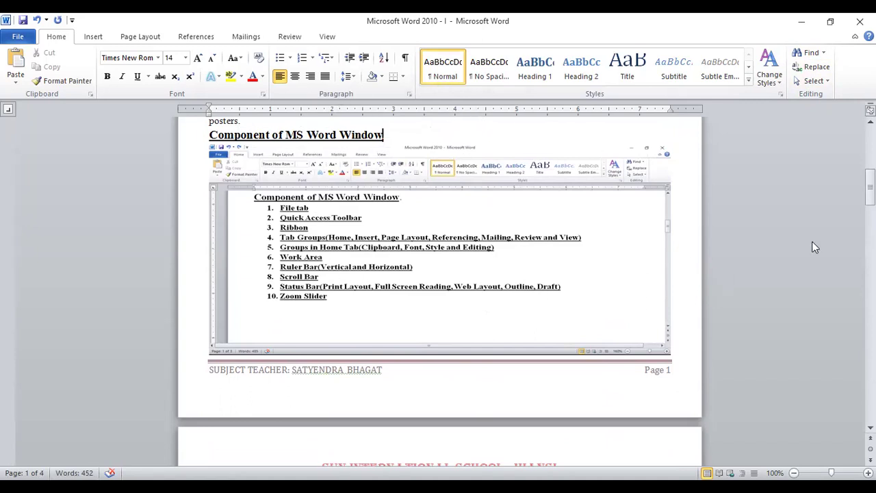
pyautogui.moveTo(870, 186); pyautogui.dragTo(870, 154)
pyautogui.moveTo(209, 238); pyautogui.dragTo(393, 328)
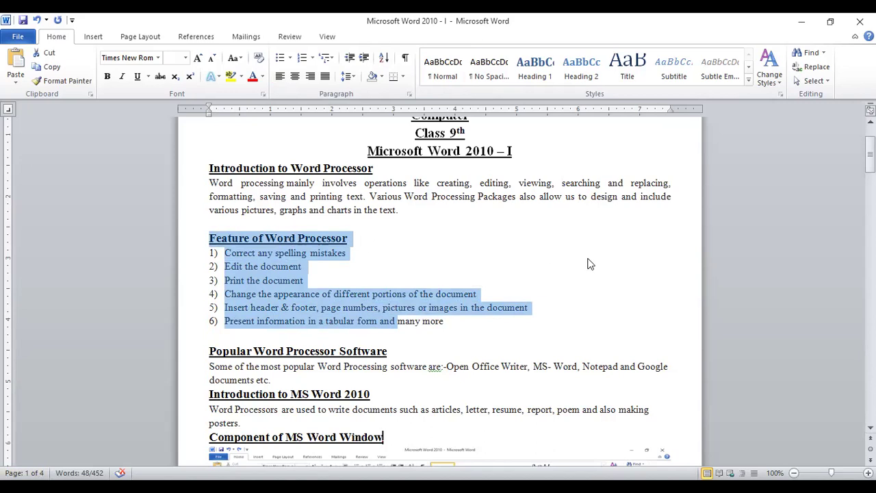
# Step: Scroll the notes, placing the insertion point in the Word Processors paragraph and 'Component of MS Word Window' heading
pyautogui.scroll(-7, 438, 291)
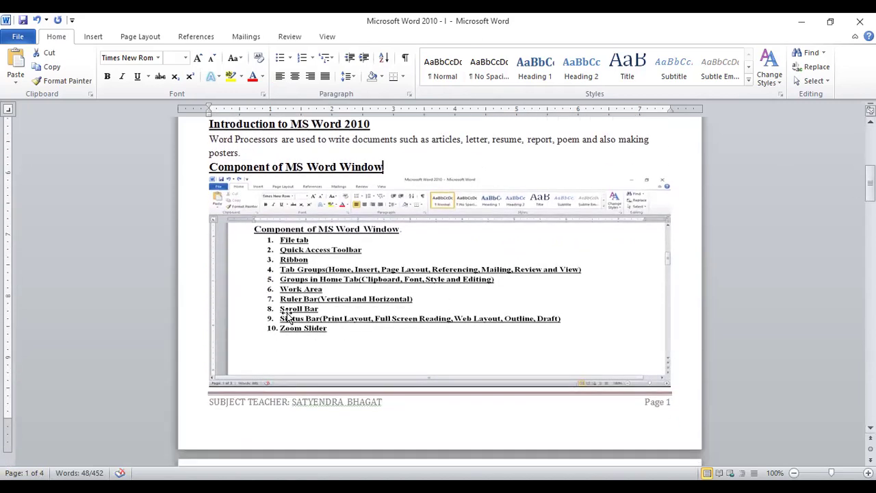
pyautogui.moveTo(871, 183); pyautogui.dragTo(871, 190)
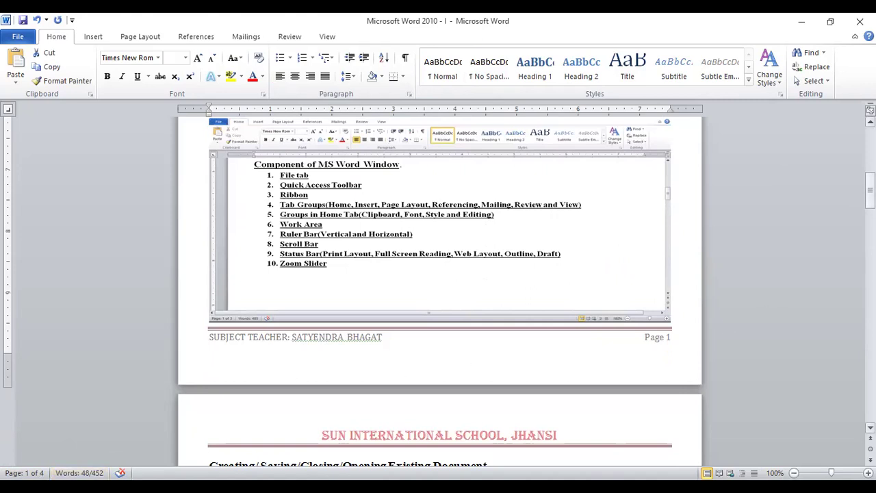
pyautogui.moveTo(870, 188); pyautogui.dragTo(871, 178)
pyautogui.click(333, 191)
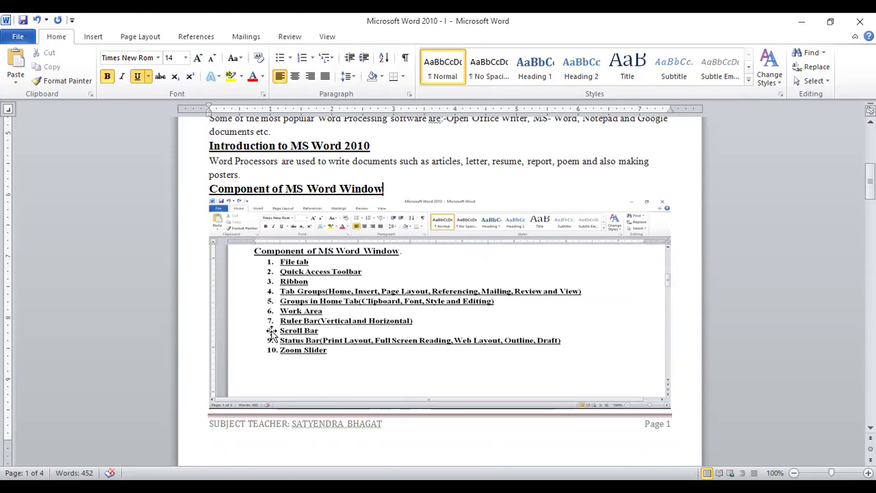
pyautogui.click(335, 161)
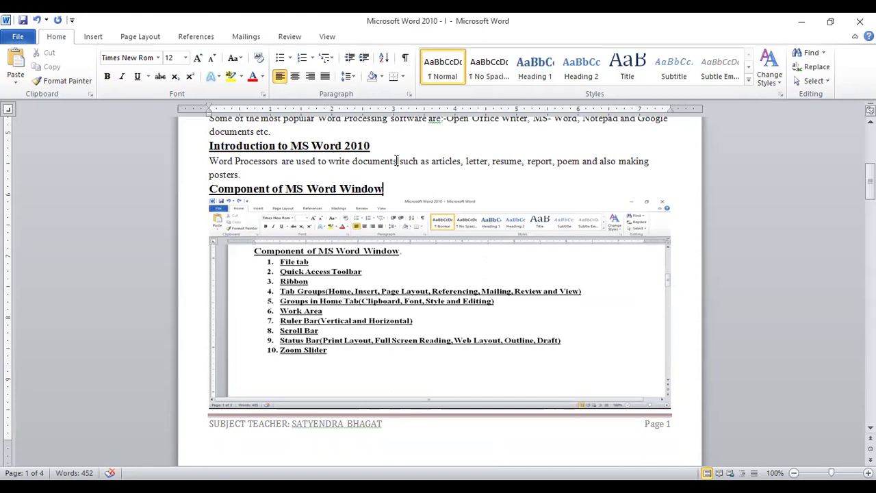
pyautogui.click(236, 189)
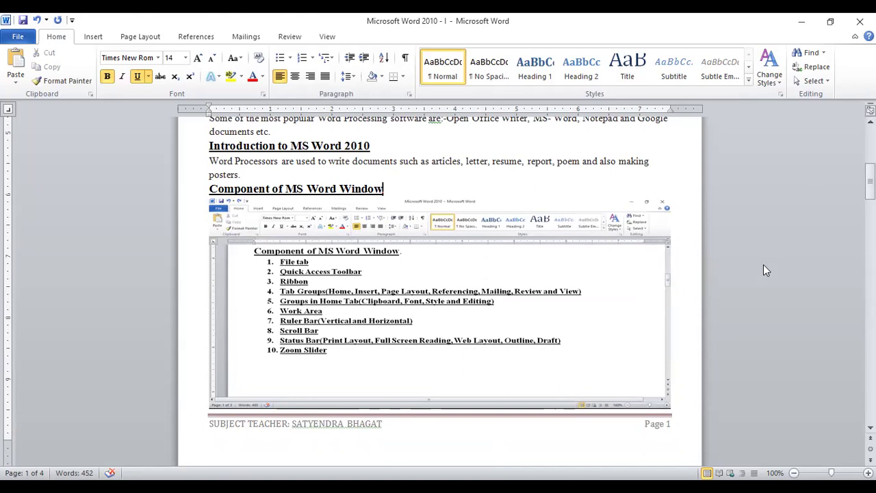
pyautogui.click(499, 190)
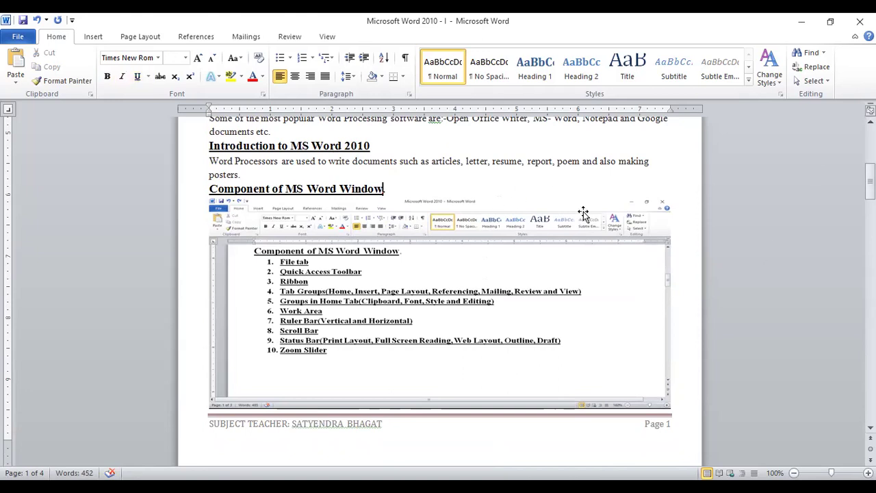
pyautogui.moveTo(871, 175); pyautogui.dragTo(870, 183)
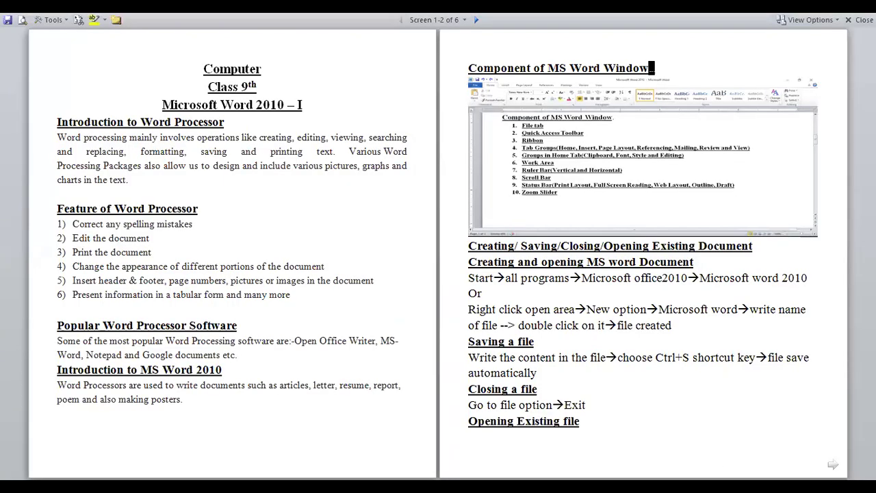
# Step: Exit Full Screen Reading with Esc to return the 452-word notes to Print Layout
pyautogui.press('Escape')
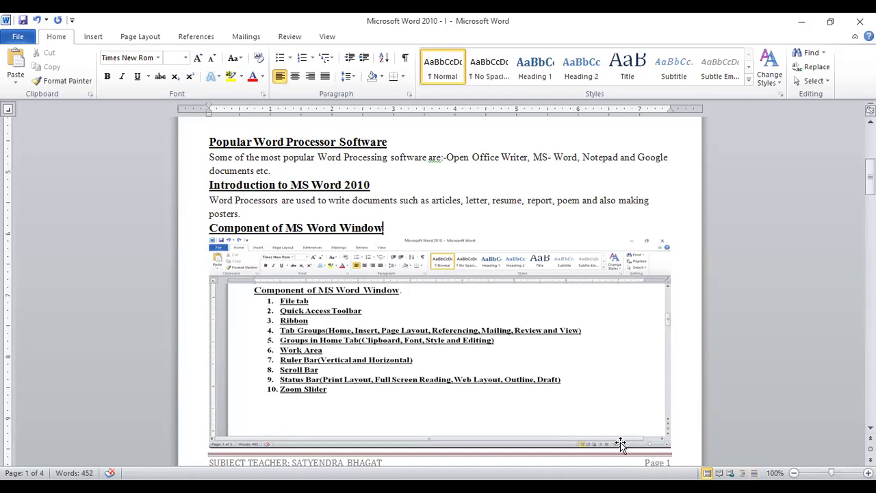
# Step: Scroll to page 2 and select the 'Creating and opening MS word Document' heading and Start line
pyautogui.moveTo(831, 472); pyautogui.dragTo(832, 473)
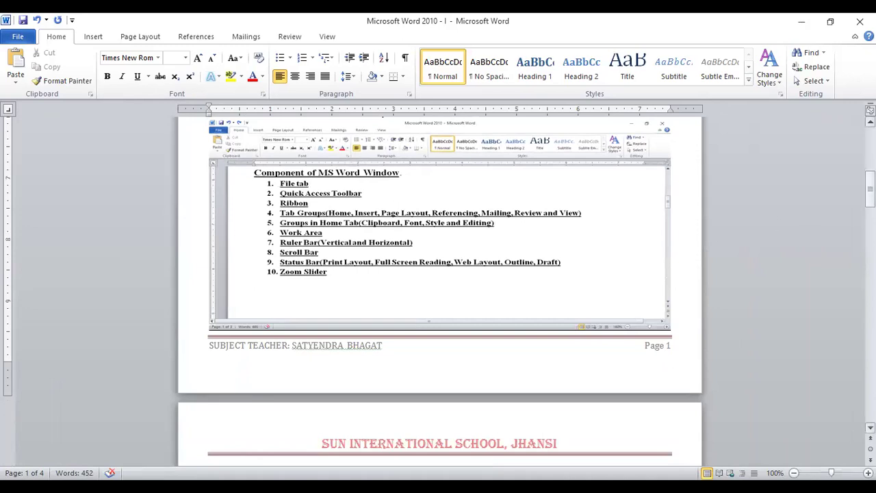
pyautogui.moveTo(870, 189); pyautogui.dragTo(870, 222)
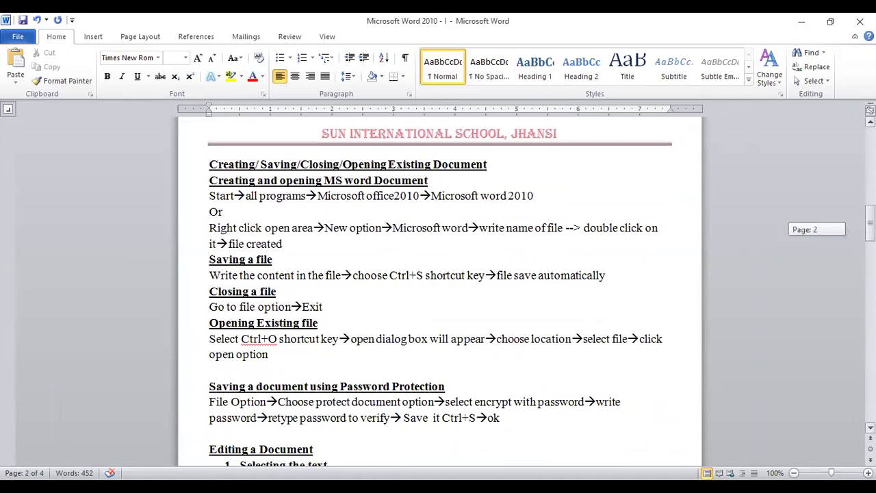
pyautogui.moveTo(217, 180); pyautogui.dragTo(452, 189)
pyautogui.click(373, 217)
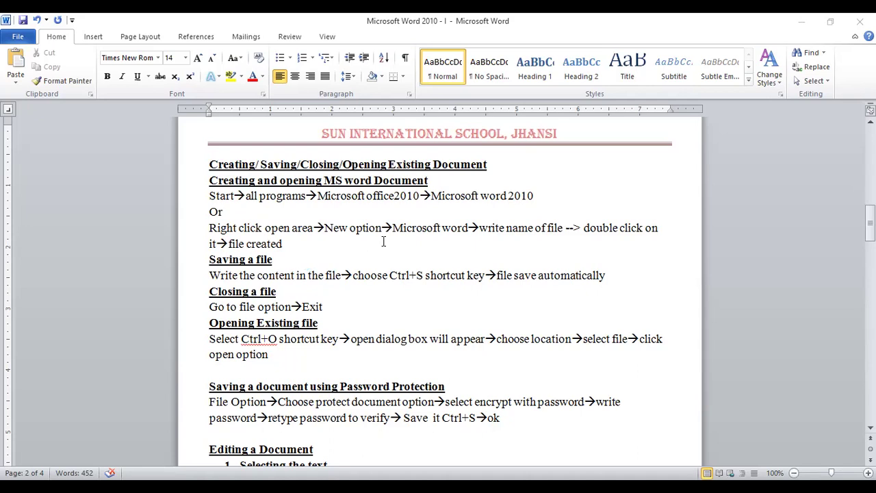
pyautogui.moveTo(209, 196); pyautogui.dragTo(549, 197)
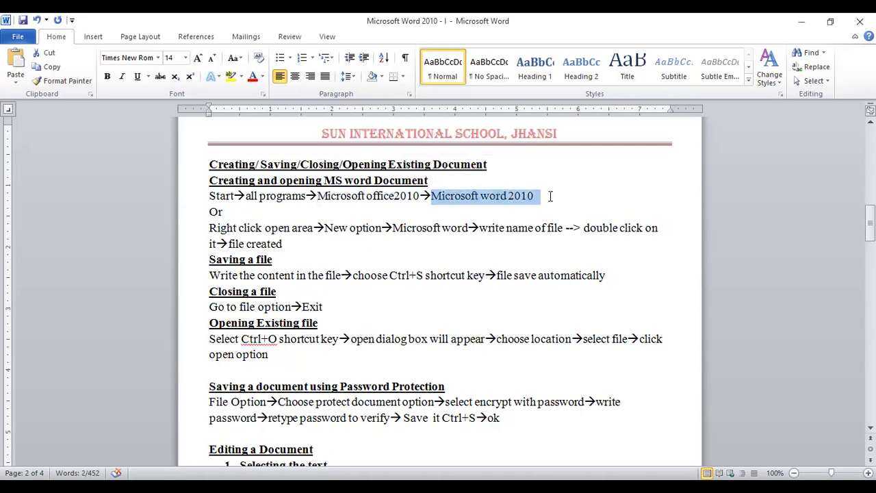
# Step: Add a new line 'window 7' under the 'Creating and opening MS word Document' heading
pyautogui.click(435, 182)
pyautogui.press('Return')
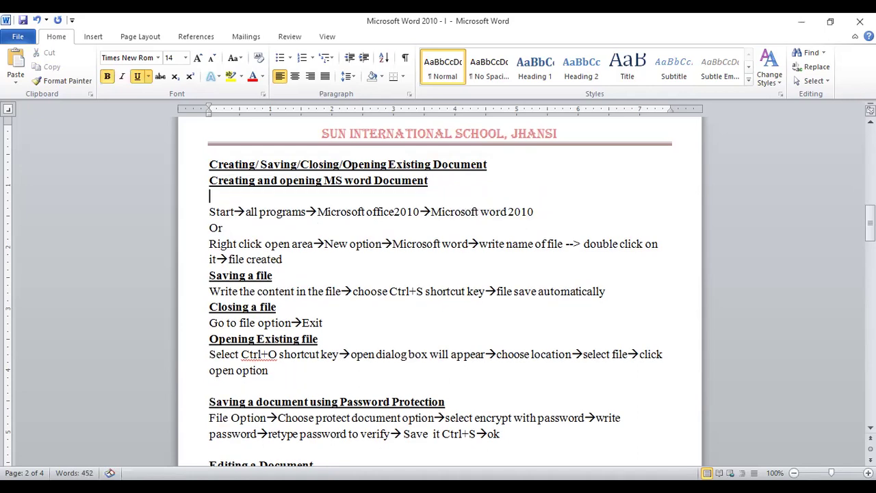
pyautogui.write('window ')
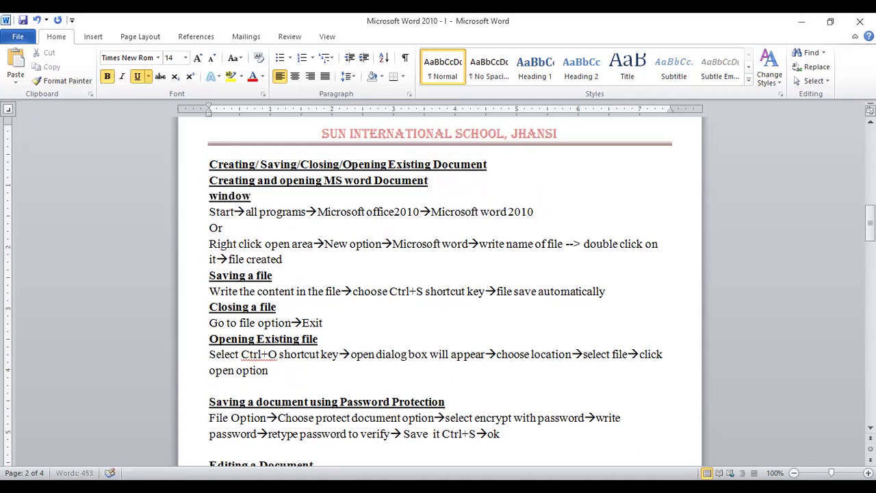
pyautogui.write('7')
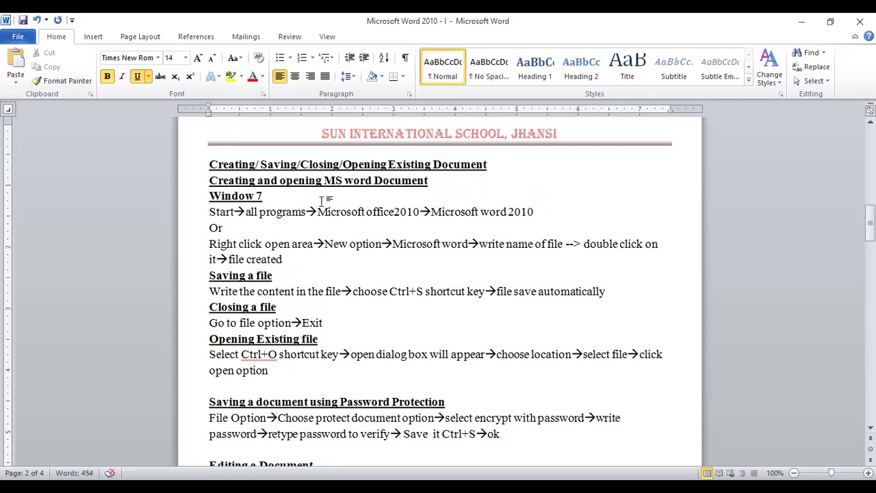
# Step: Select the word 'Start', the new Window 7 line, and the start of the Right click line
pyautogui.click(207, 213)
pyautogui.moveTo(207, 215); pyautogui.dragTo(237, 209)
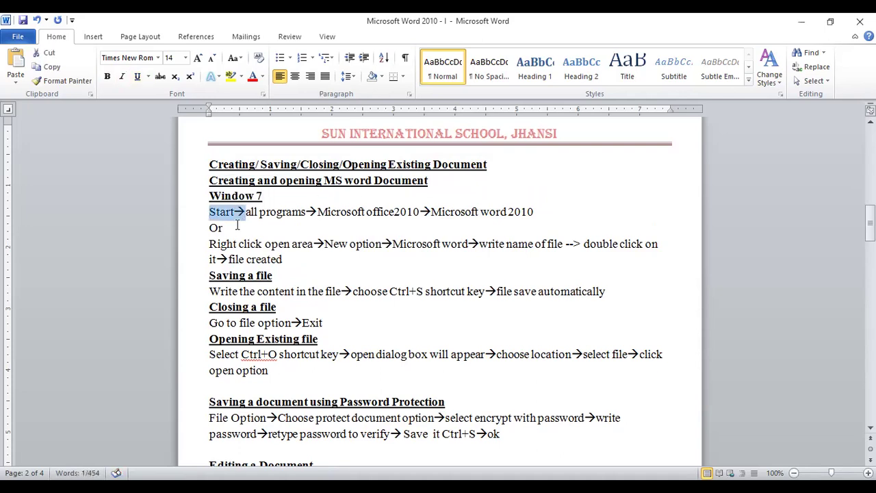
pyautogui.click(219, 228)
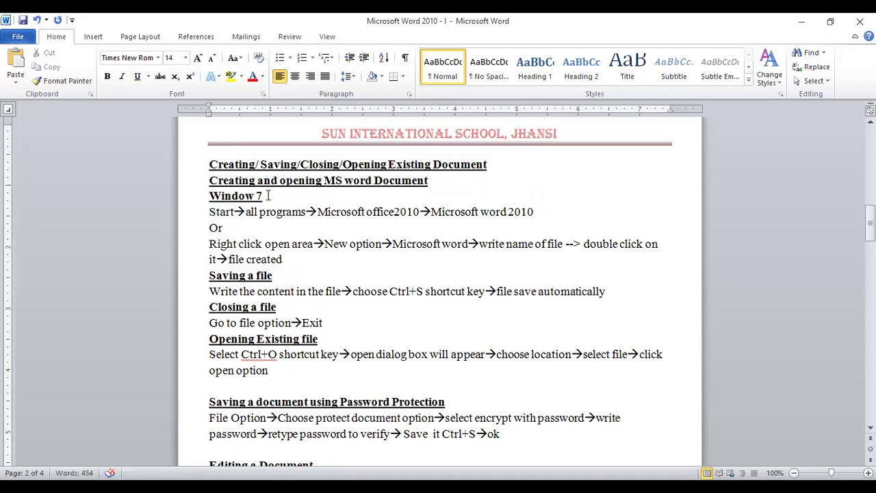
pyautogui.moveTo(269, 196); pyautogui.dragTo(209, 196)
pyautogui.moveTo(210, 244); pyautogui.dragTo(390, 248)
pyautogui.click(457, 259)
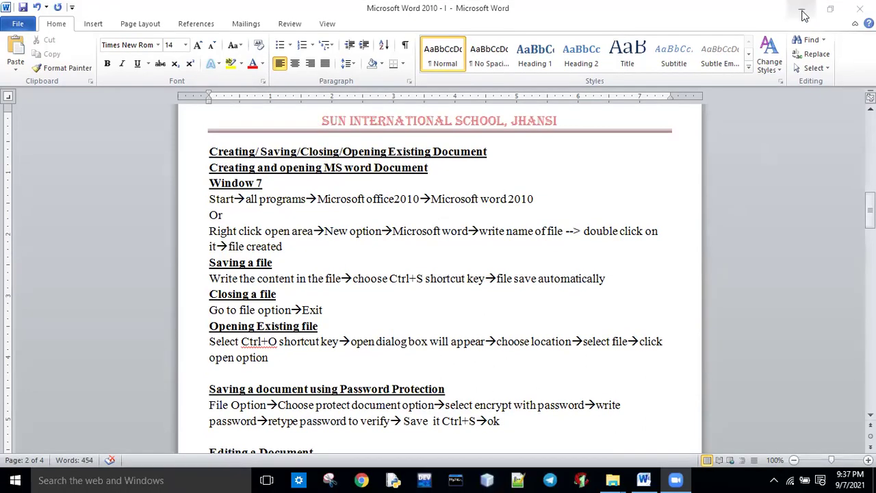
# Step: Create a new Word document named 'my doc' on the Windows desktop
pyautogui.click(801, 22)
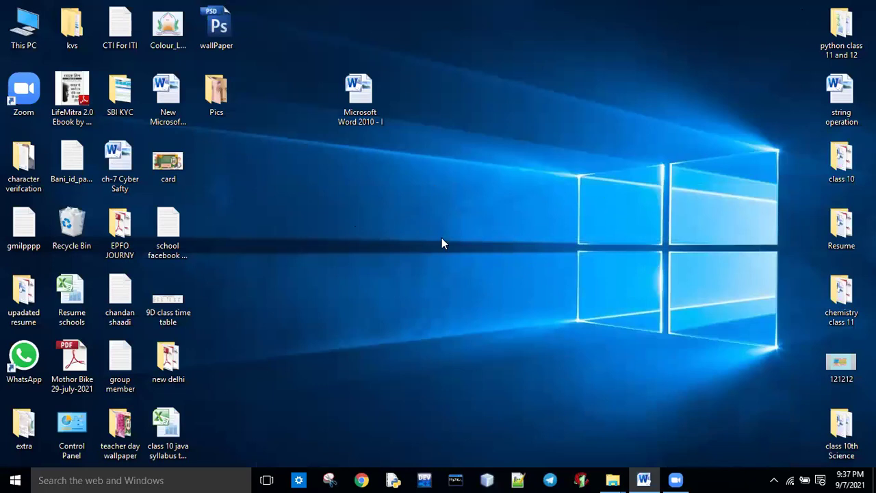
pyautogui.rightClick(351, 241)
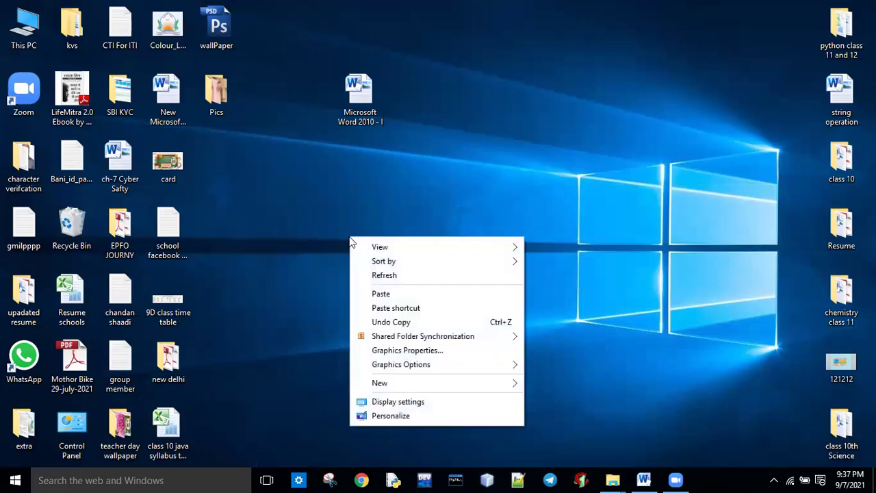
pyautogui.moveTo(414, 387)
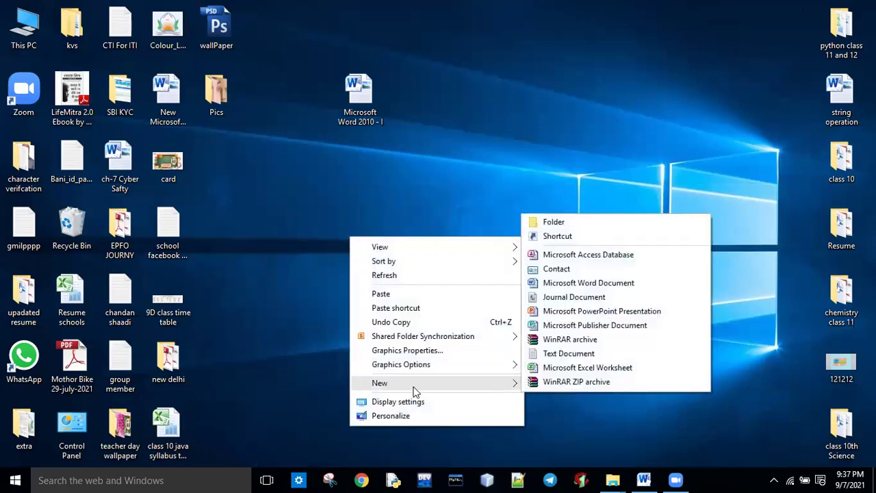
pyautogui.click(577, 284)
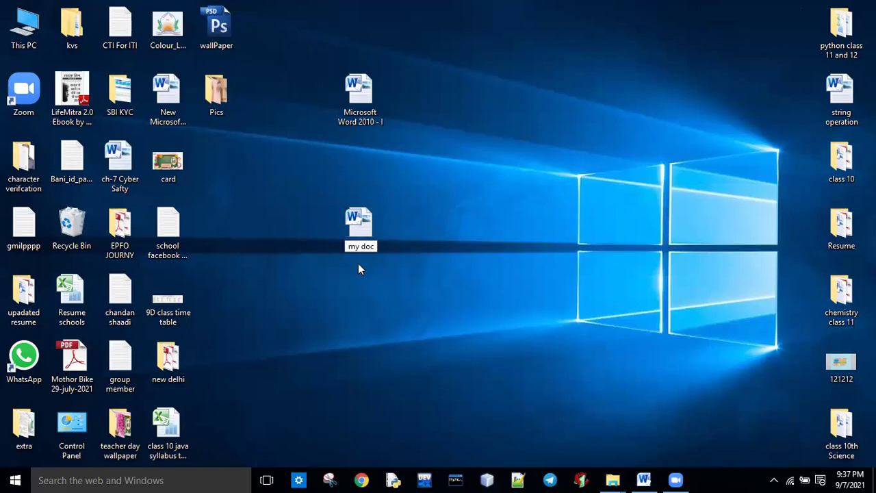
pyautogui.press('Return')
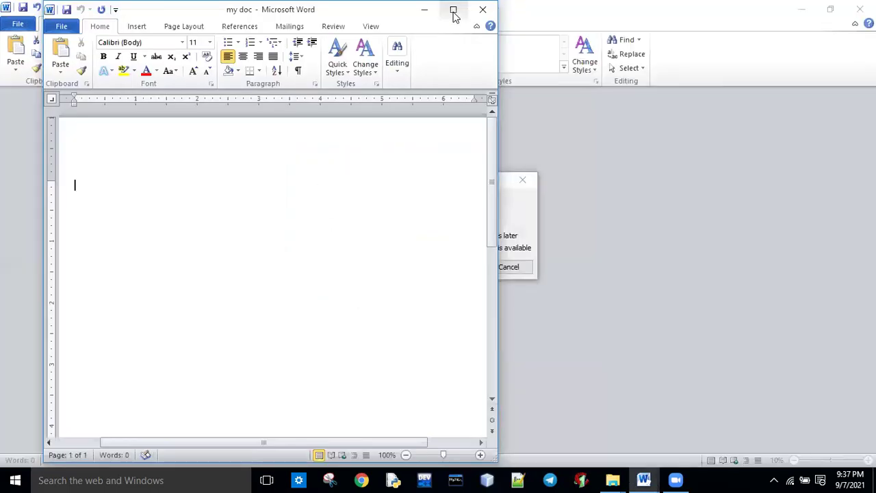
# Step: Maximize the blank my doc window, then close it, cancelling the file-in-use warning
pyautogui.click(453, 10)
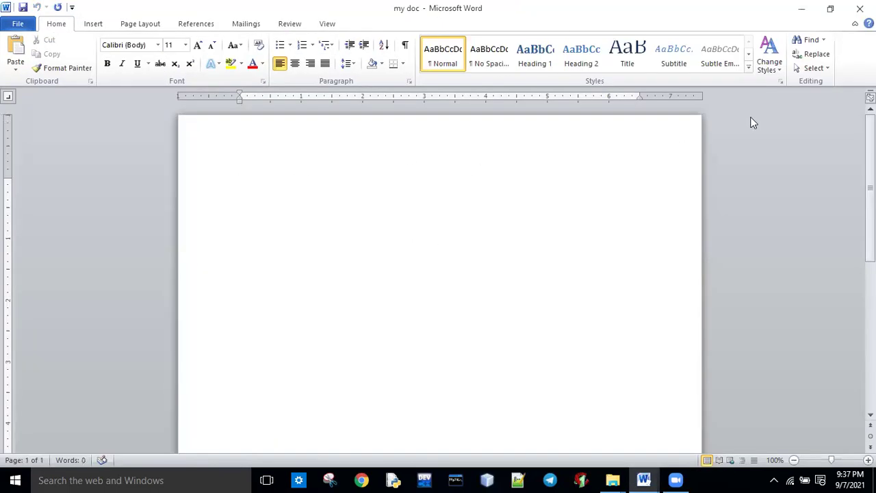
pyautogui.click(860, 8)
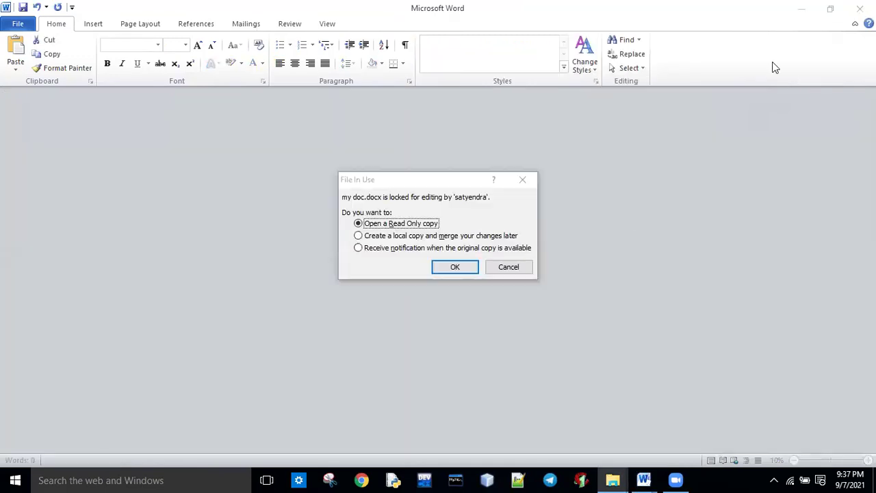
pyautogui.click(525, 267)
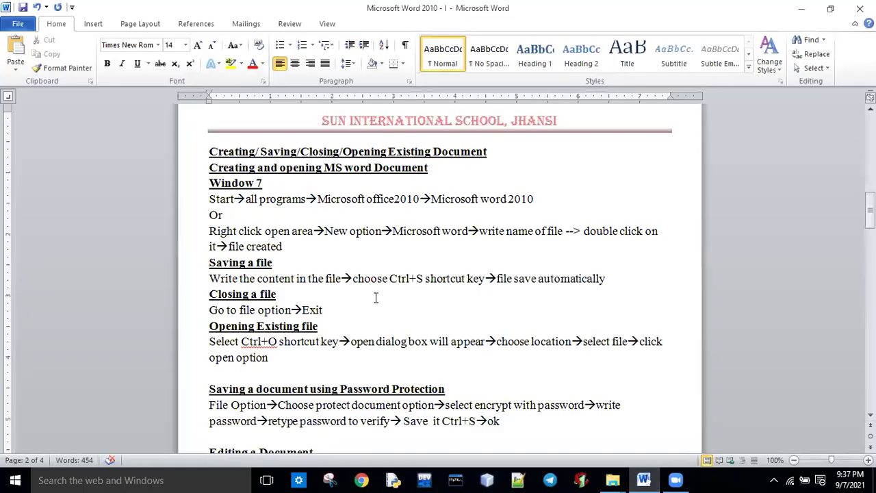
# Step: Select and deselect text in the Right click open line and the Saving a file heading
pyautogui.moveTo(210, 231); pyautogui.dragTo(547, 231)
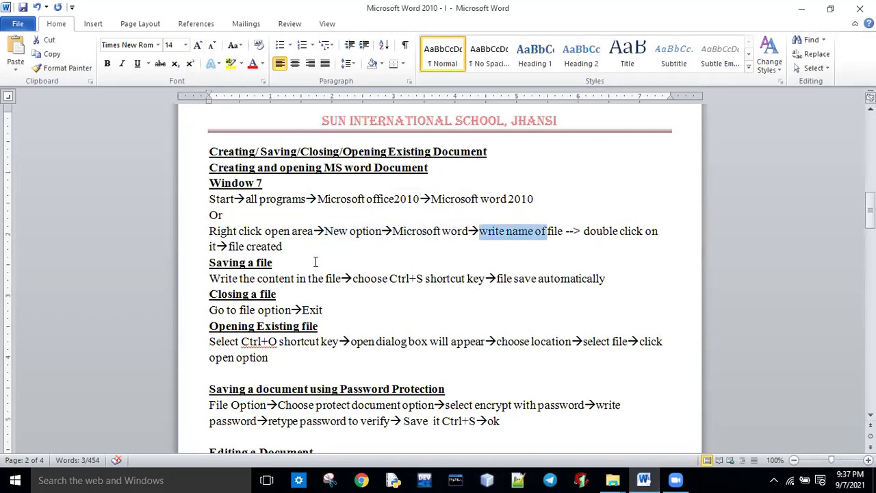
pyautogui.moveTo(208, 263); pyautogui.dragTo(295, 279)
pyautogui.click(273, 263)
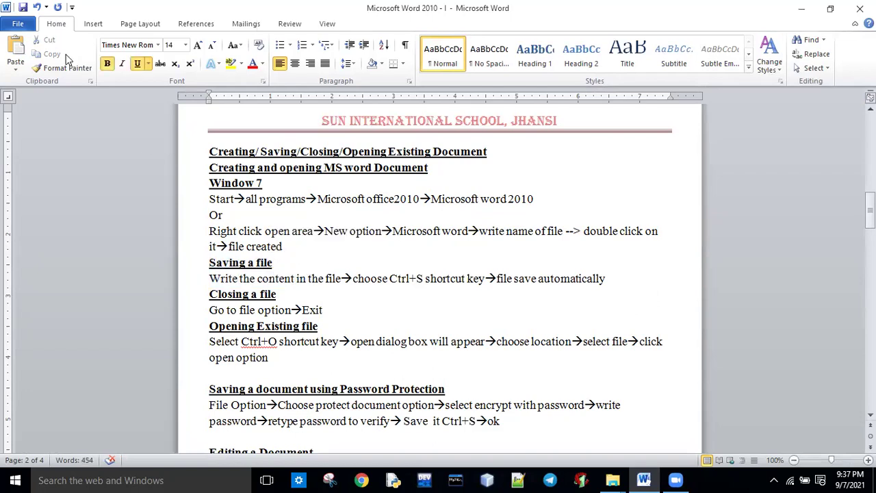
# Step: Save the notes document from the File tab and return to the Info page
pyautogui.click(18, 24)
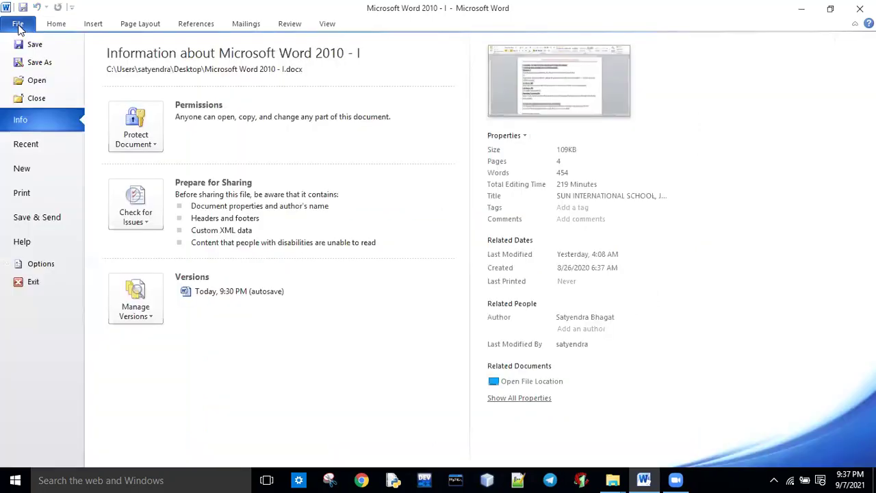
pyautogui.click(32, 46)
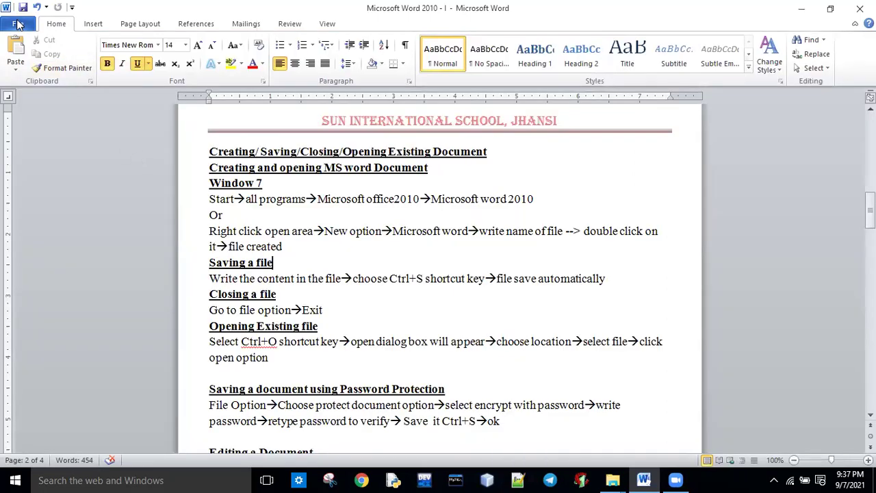
pyautogui.click(18, 24)
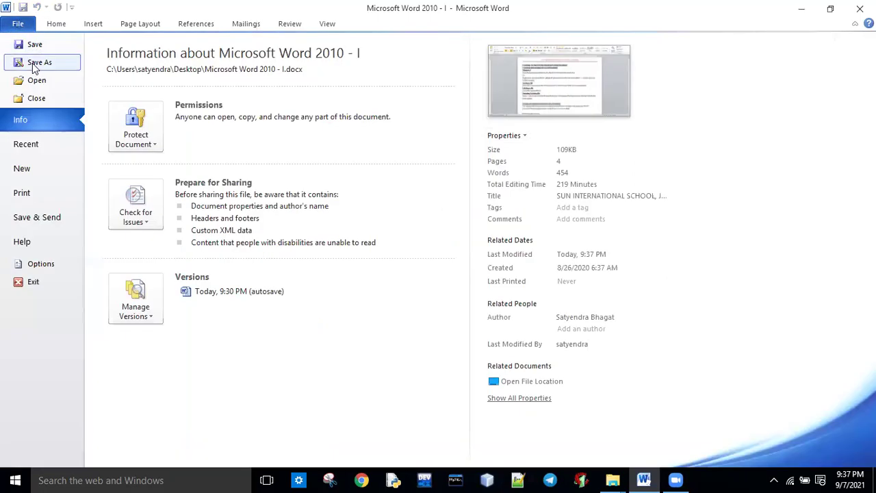
# Step: Save a copy of the notes named 'abc' on the Desktop
pyautogui.click(32, 63)
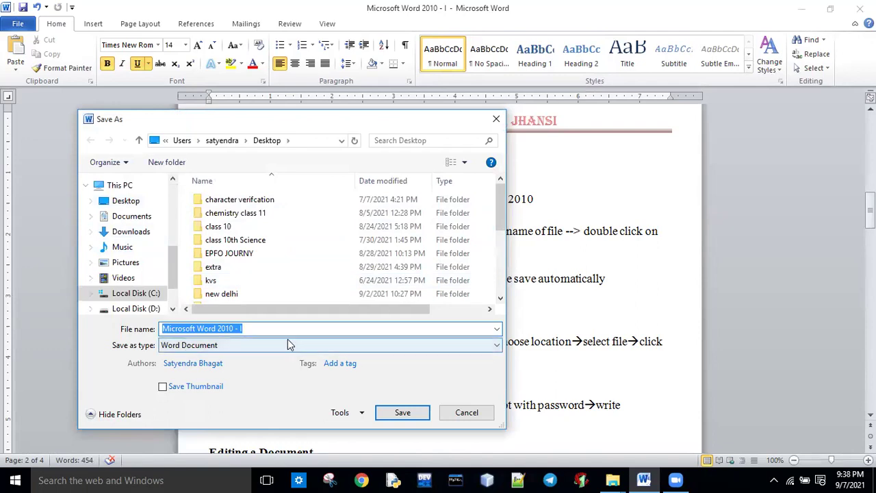
pyautogui.click(147, 202)
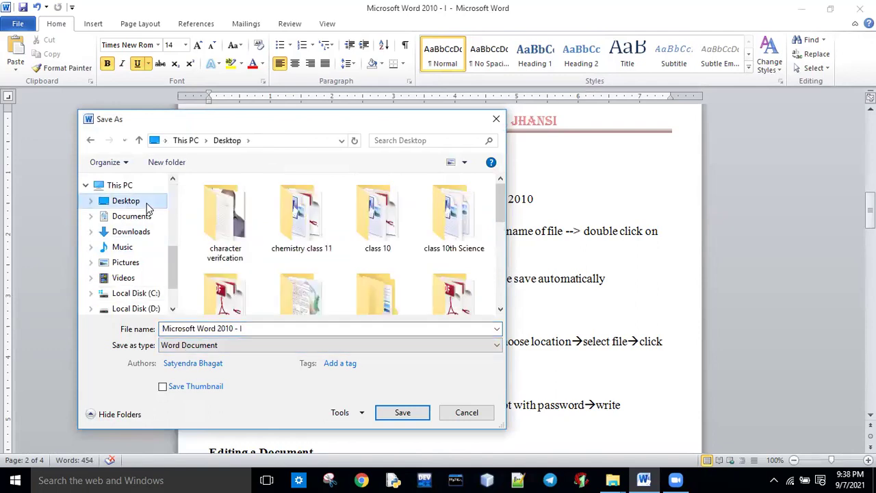
pyautogui.click(260, 328)
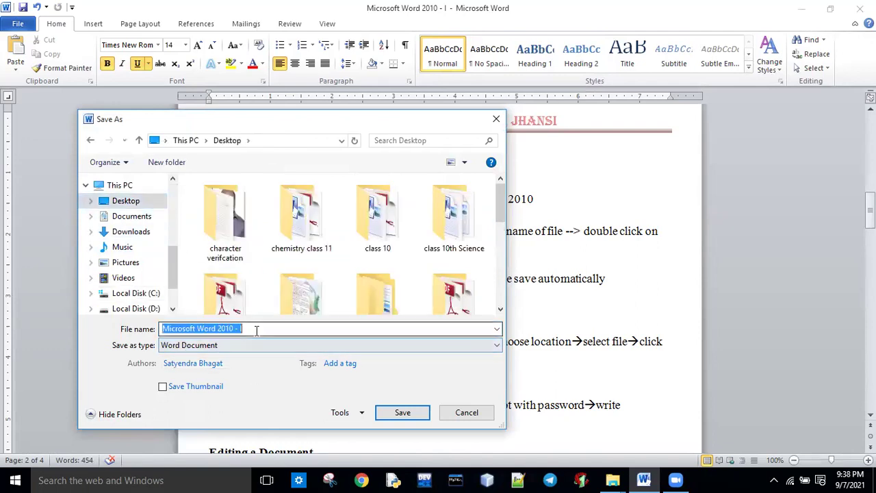
pyautogui.write('abc')
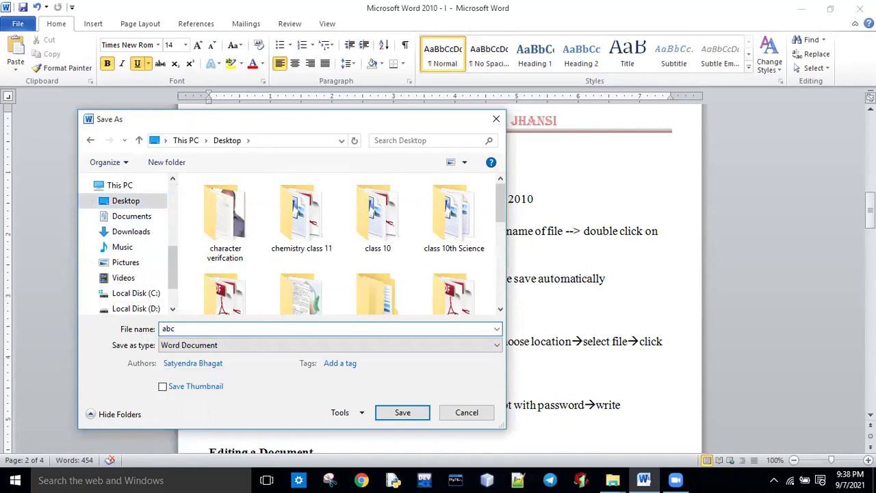
pyautogui.click(404, 413)
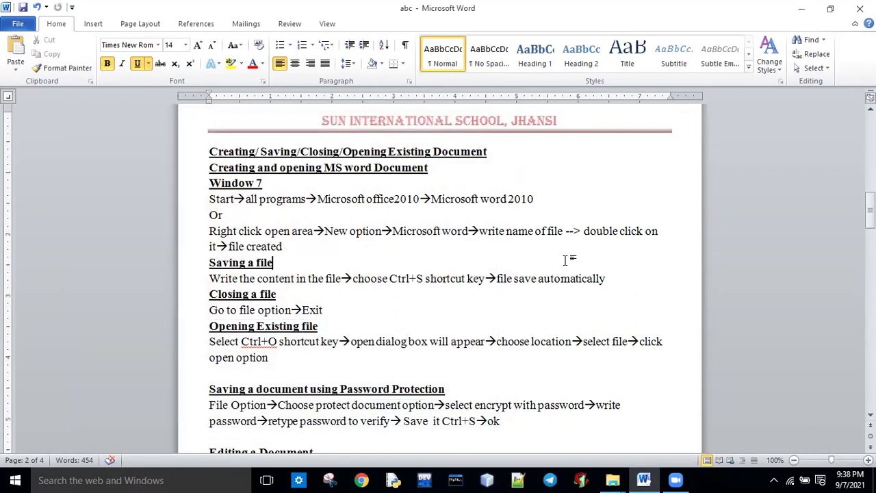
# Step: Open the abc document from the Desktop through File > Open
pyautogui.click(18, 25)
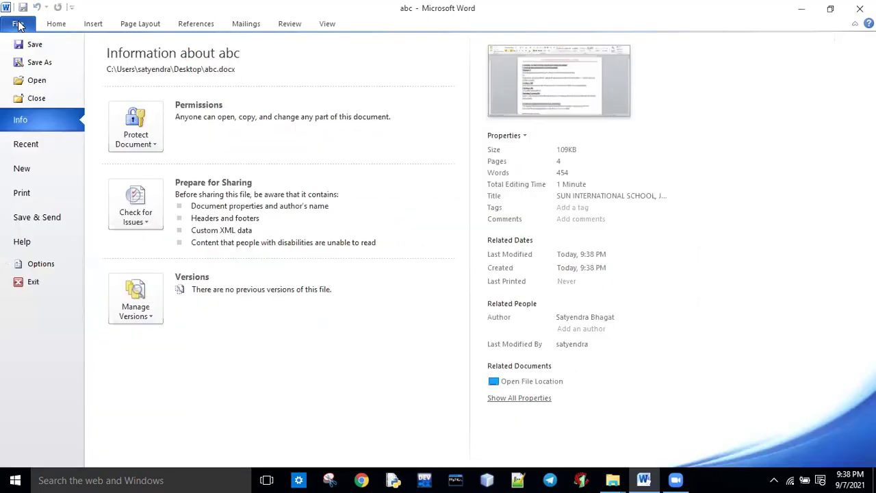
pyautogui.click(36, 80)
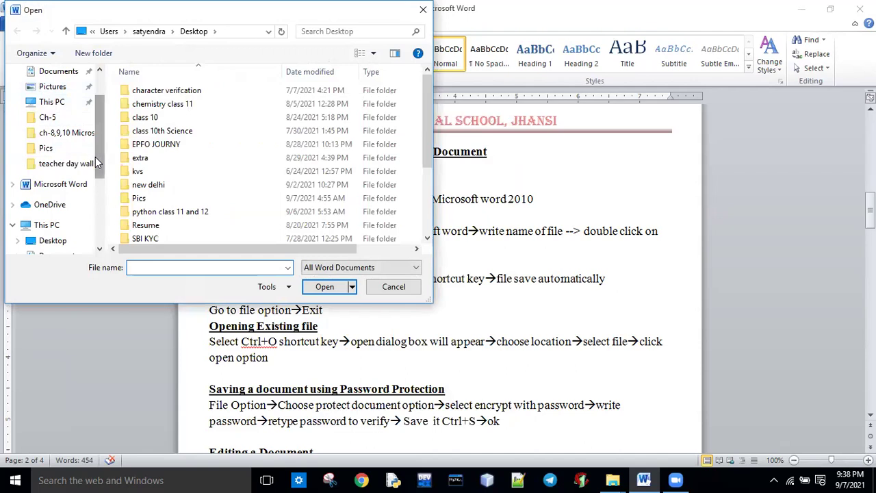
pyautogui.click(51, 241)
pyautogui.moveTo(427, 81); pyautogui.dragTo(426, 212)
pyautogui.click(313, 161)
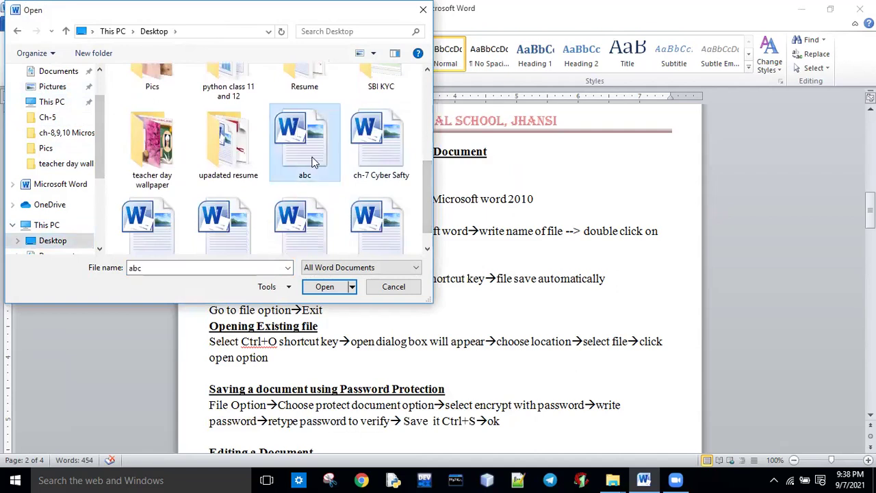
pyautogui.click(325, 286)
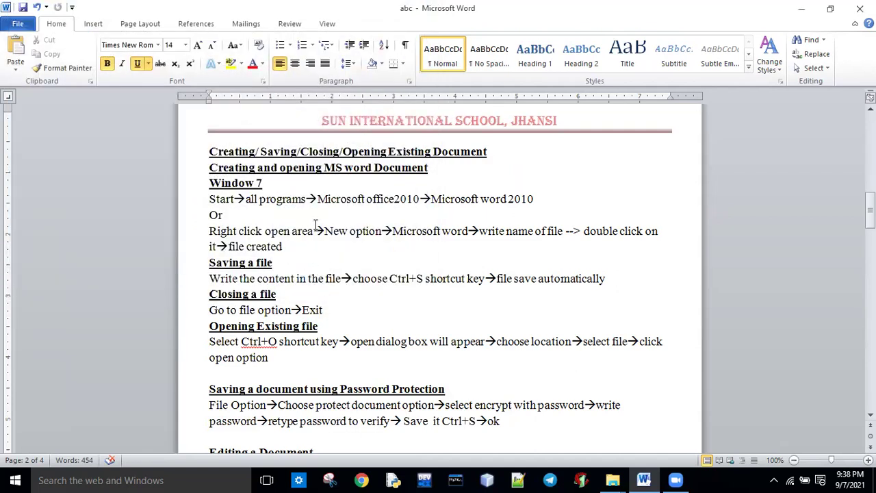
# Step: Reopen abc from the desktop, close Word, then open the Microsoft Word 2010 - I notes
pyautogui.click(804, 15)
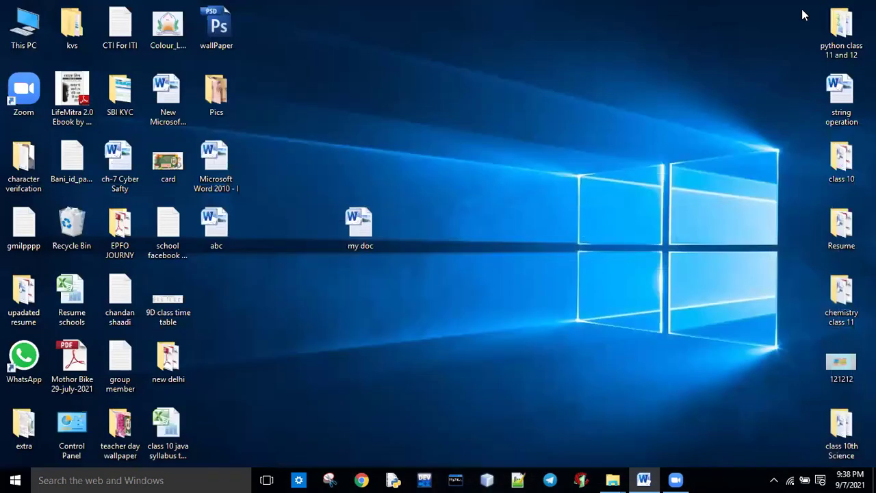
pyautogui.doubleClick(218, 236)
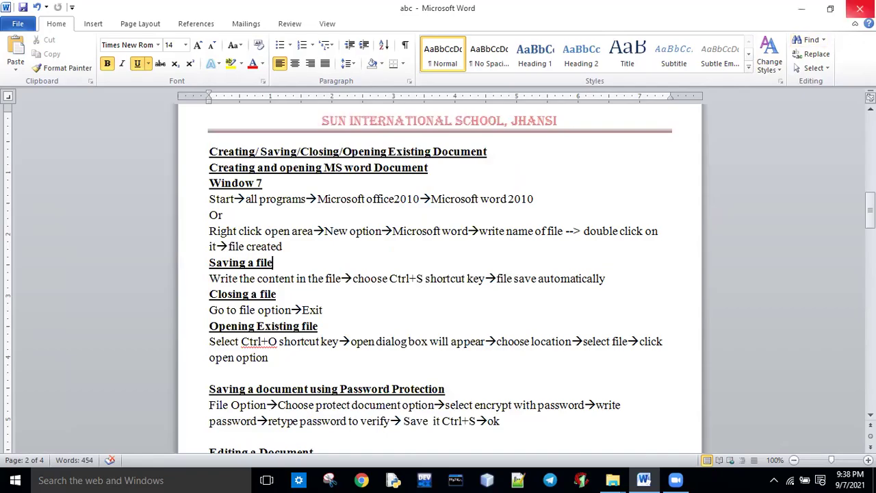
pyautogui.click(860, 8)
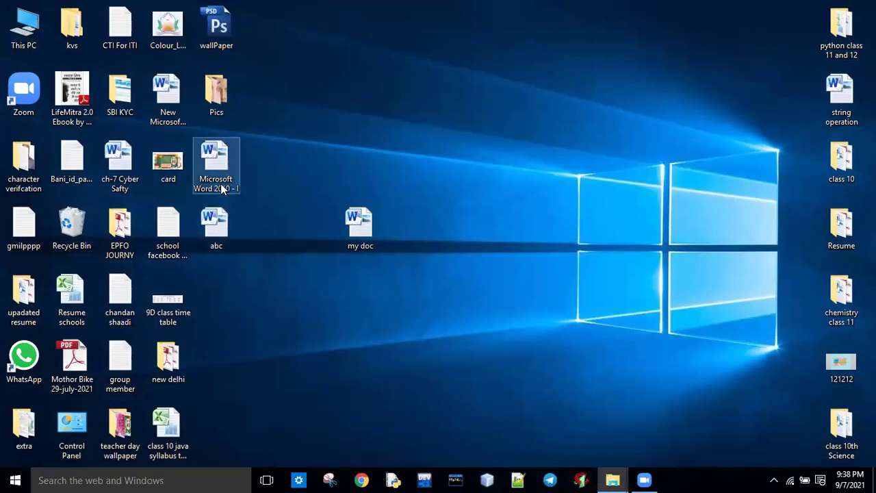
pyautogui.doubleClick(215, 163)
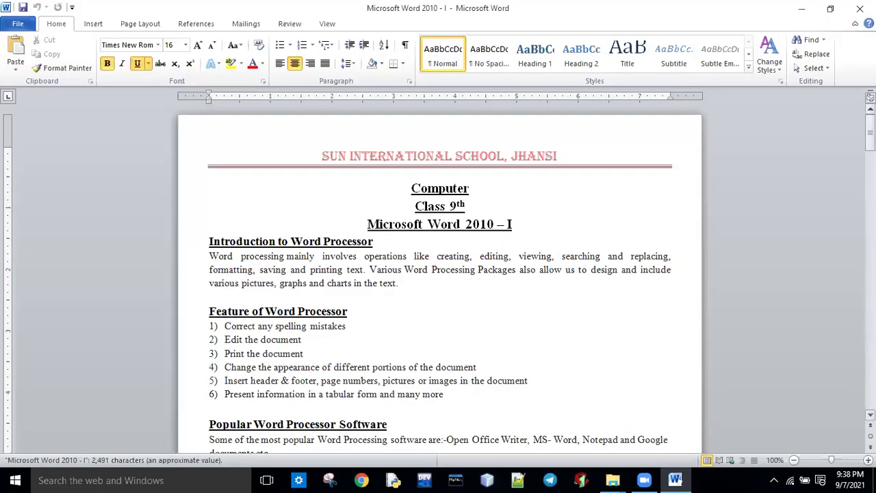
pyautogui.press('Down')
pyautogui.press('Down')
pyautogui.press('Down')
pyautogui.press('Down')
pyautogui.press('Down')
pyautogui.press('Down')
pyautogui.press('Down')
pyautogui.press('Down')
pyautogui.press('Down')
pyautogui.press('Down')
pyautogui.press('Down')
pyautogui.press('Down')
pyautogui.press('Down')
pyautogui.press('Down')
pyautogui.press('Down')
pyautogui.press('Down')
pyautogui.press('Down')
pyautogui.press('Down')
pyautogui.press('Down')
pyautogui.press('Down')
pyautogui.press('Down')
pyautogui.press('Down')
pyautogui.press('Down')
pyautogui.press('Down')
pyautogui.press('Down')
pyautogui.press('Down')
pyautogui.press('Down')
pyautogui.press('Down')
pyautogui.press('Down')
pyautogui.press('Down')
pyautogui.press('Down')
pyautogui.press('Down')
pyautogui.press('Down')
pyautogui.press('Down')
pyautogui.press('Down')
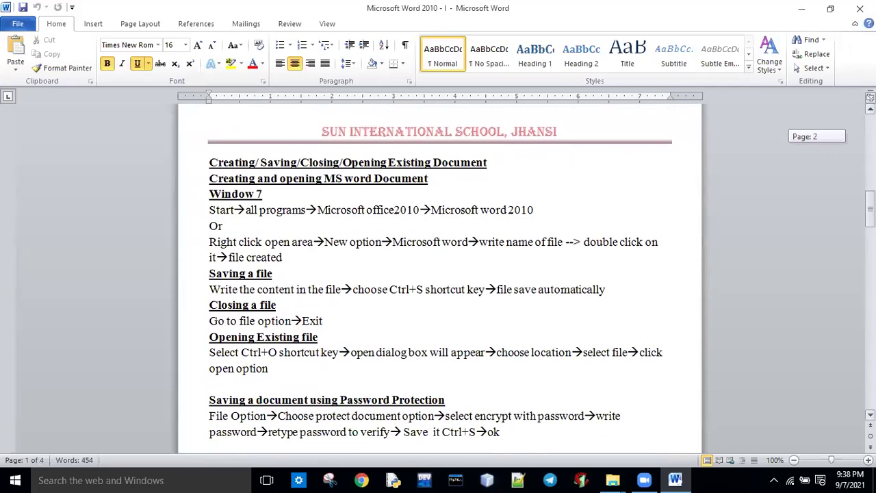
pyautogui.moveTo(870, 213); pyautogui.dragTo(870, 221)
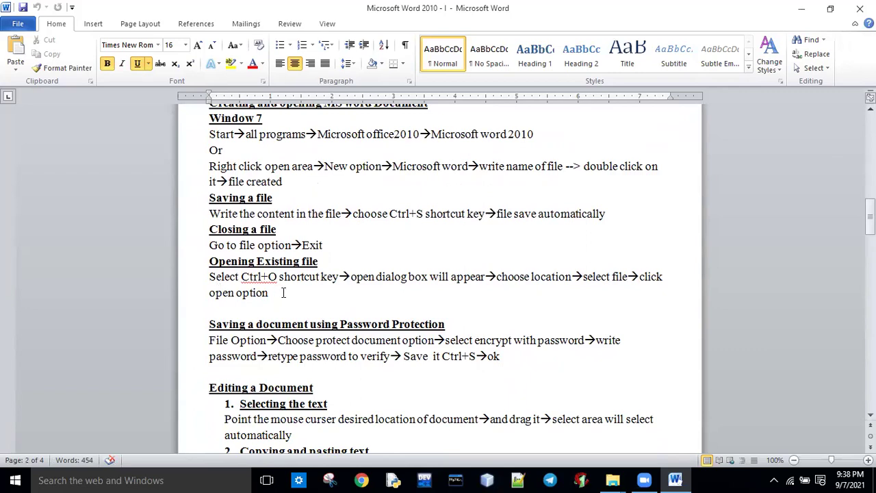
pyautogui.hotkey('ctrl', 'o')
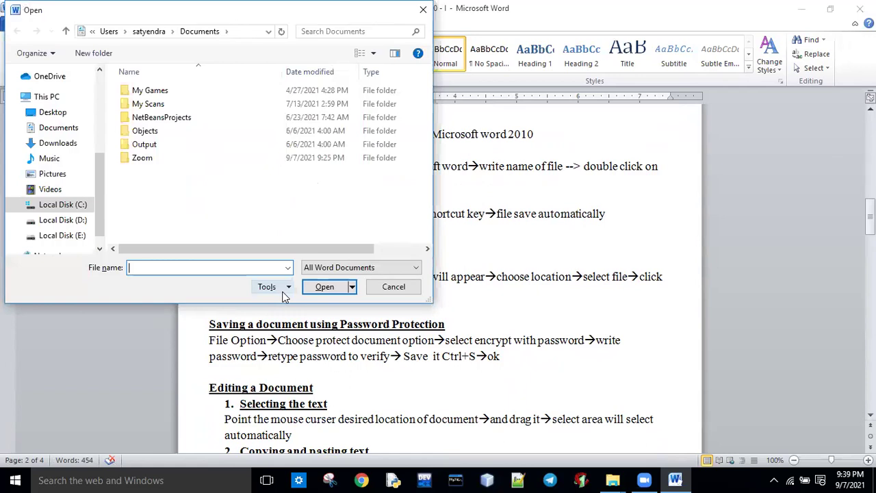
pyautogui.click(62, 115)
pyautogui.moveTo(426, 146); pyautogui.dragTo(427, 231)
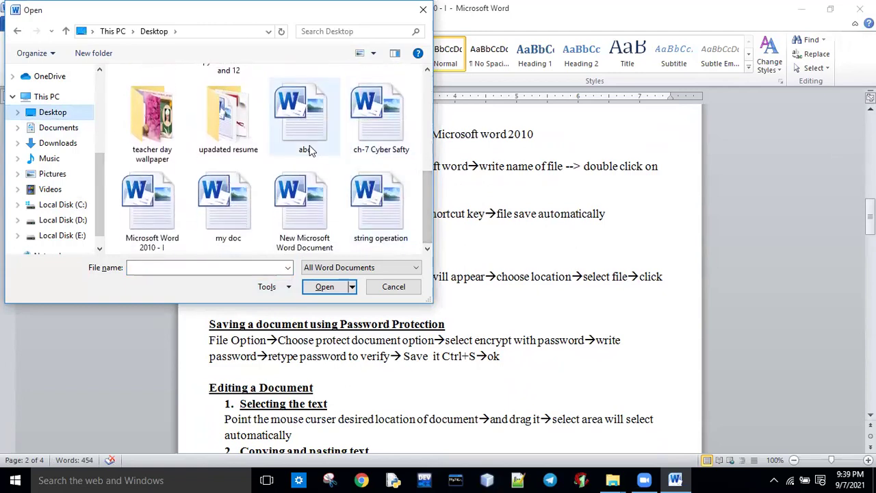
pyautogui.doubleClick(230, 237)
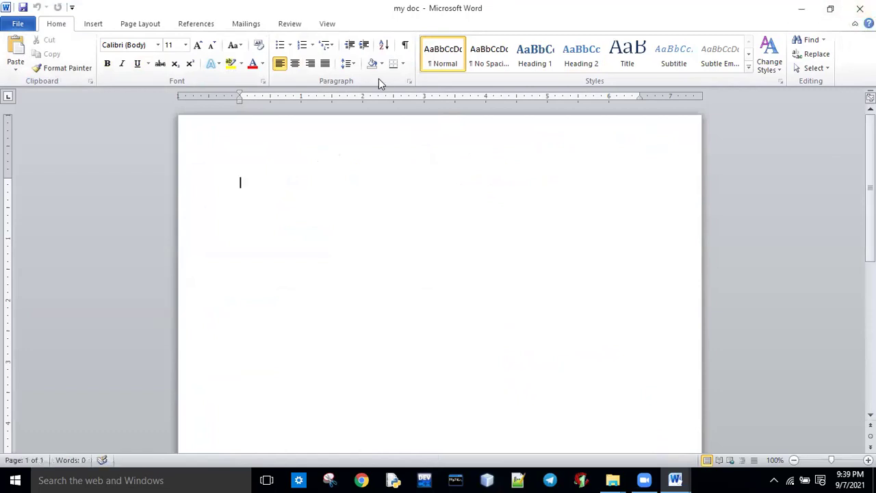
pyautogui.click(27, 26)
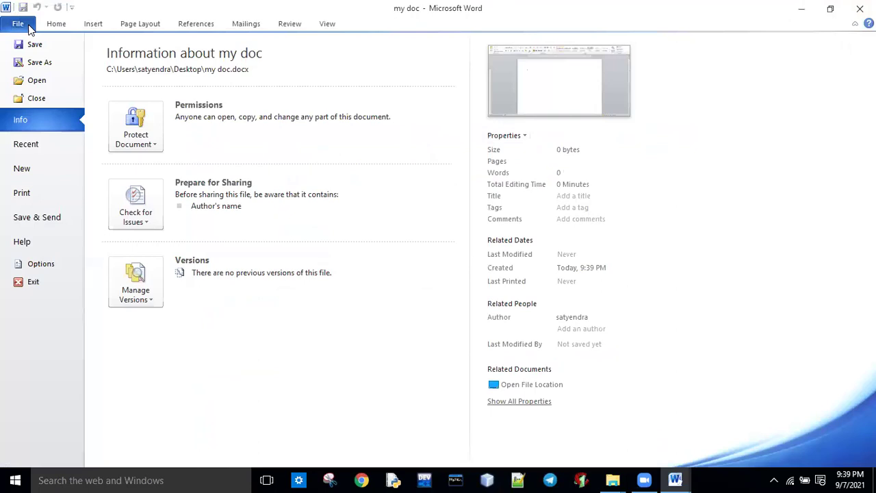
pyautogui.click(41, 282)
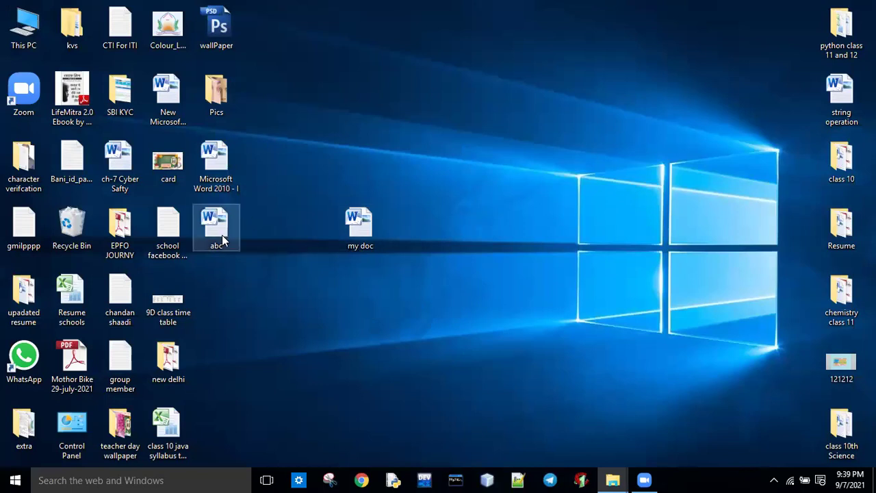
pyautogui.doubleClick(216, 163)
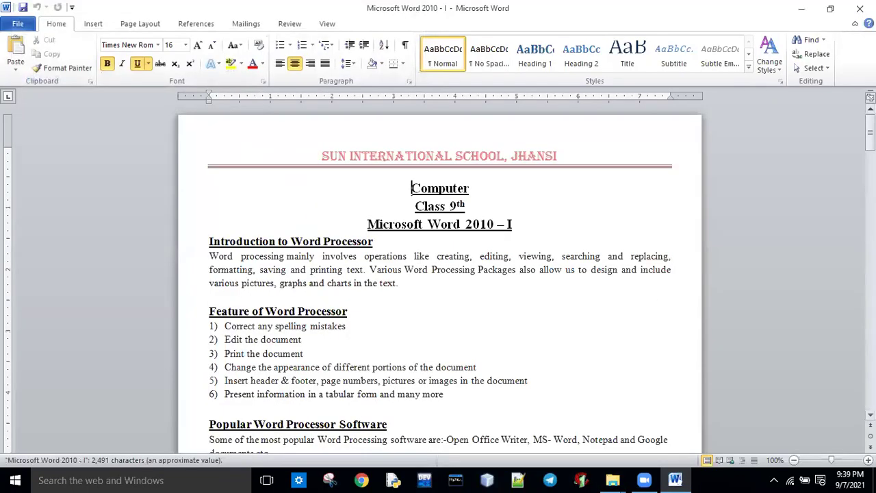
# Step: Scroll to the password-protection heading and select and deselect it as a demonstration
pyautogui.scroll(-2, 384, 413)
pyautogui.scroll(-15, 385, 413)
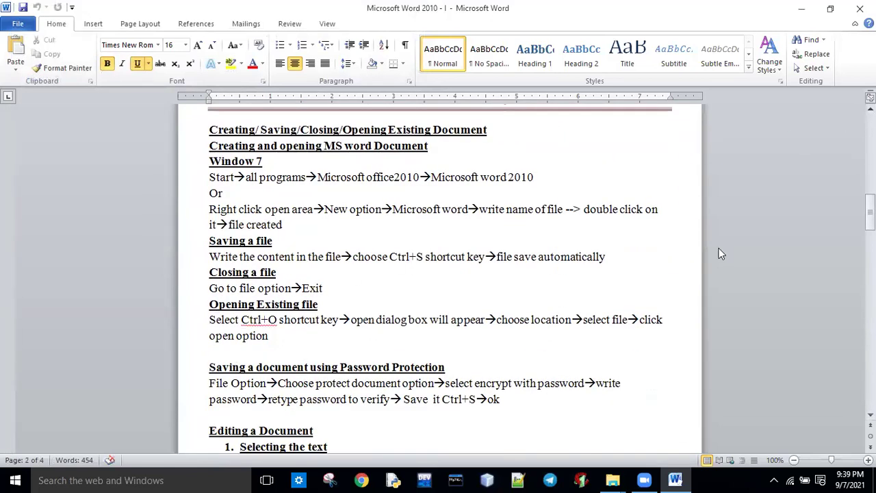
pyautogui.scroll(-3, 327, 228)
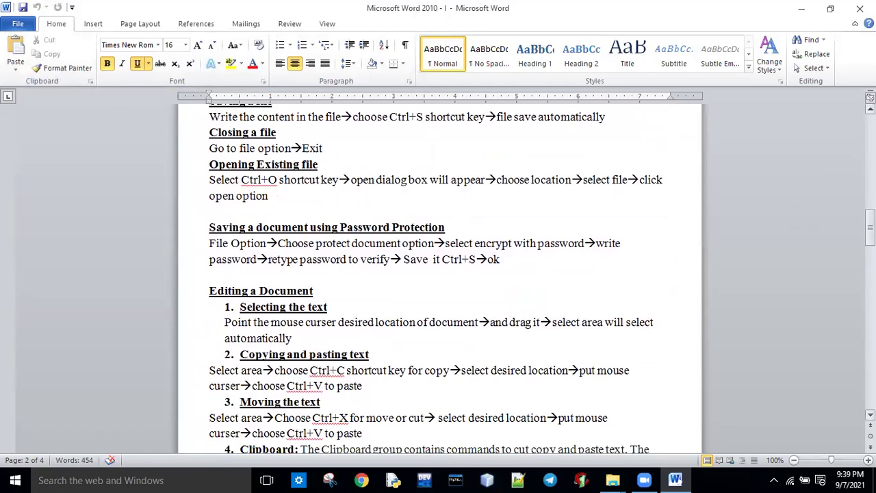
pyautogui.moveTo(211, 227); pyautogui.dragTo(454, 236)
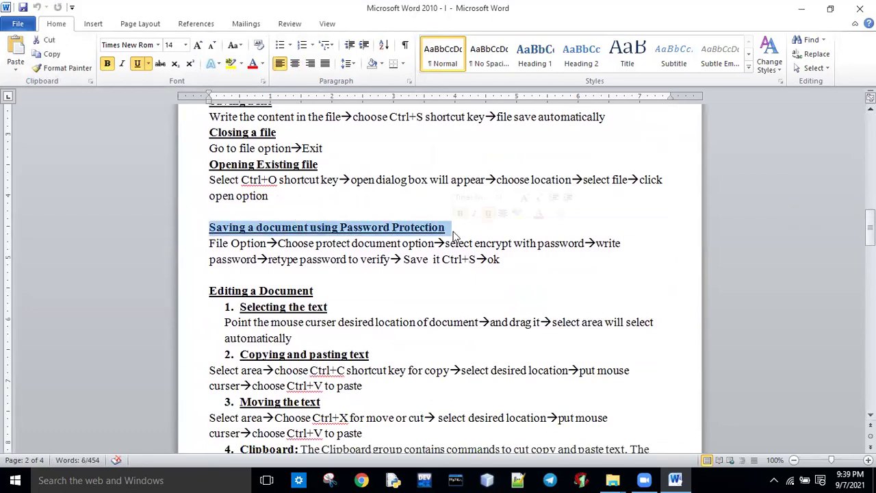
pyautogui.click(444, 291)
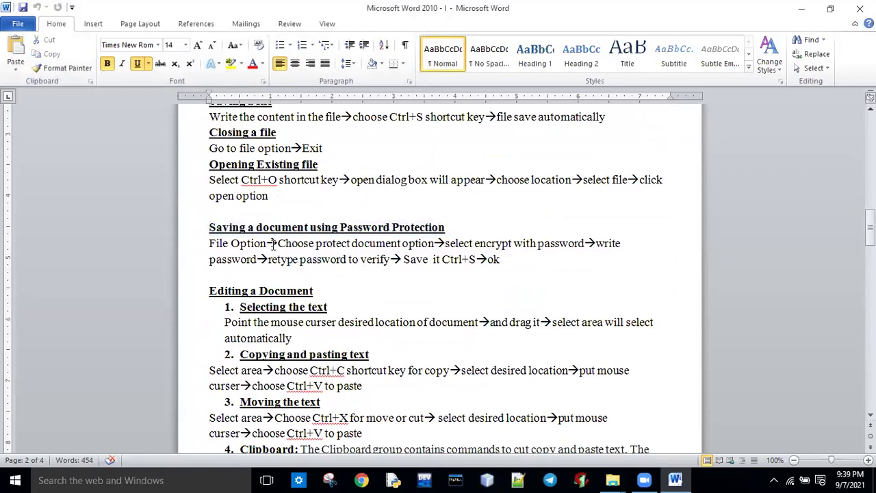
pyautogui.moveTo(211, 227); pyautogui.dragTo(446, 227)
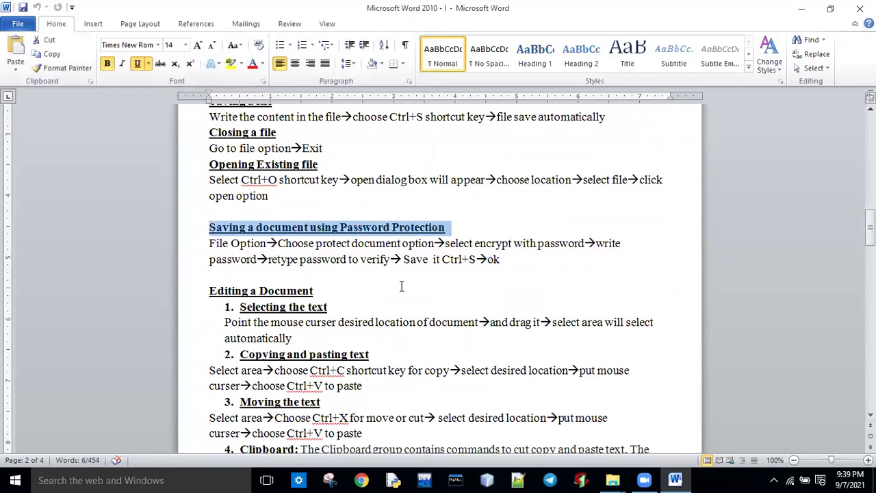
pyautogui.click(326, 307)
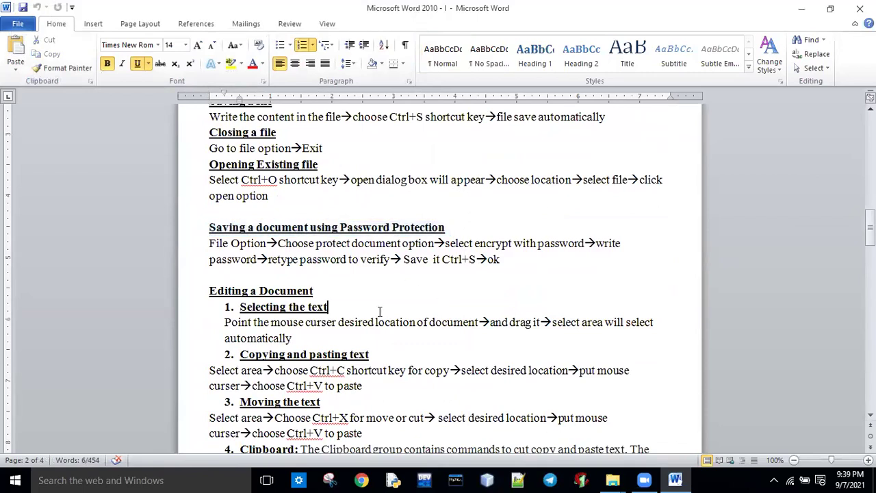
pyautogui.click(207, 248)
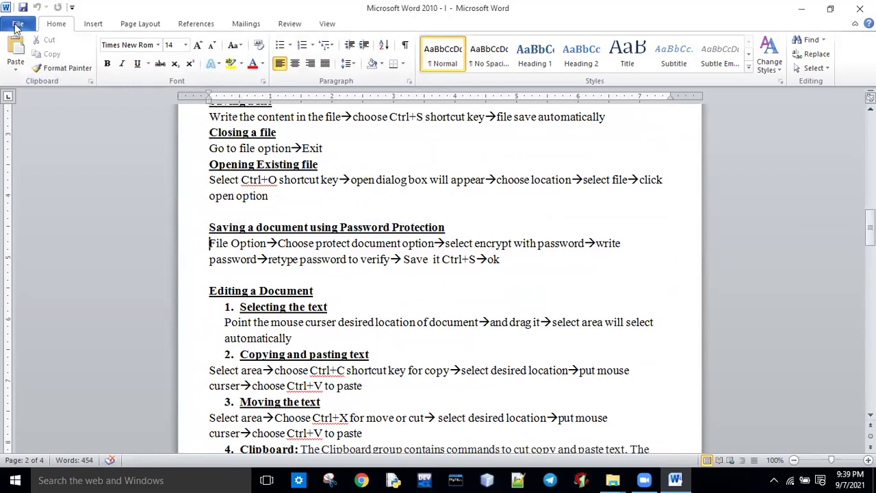
pyautogui.click(17, 25)
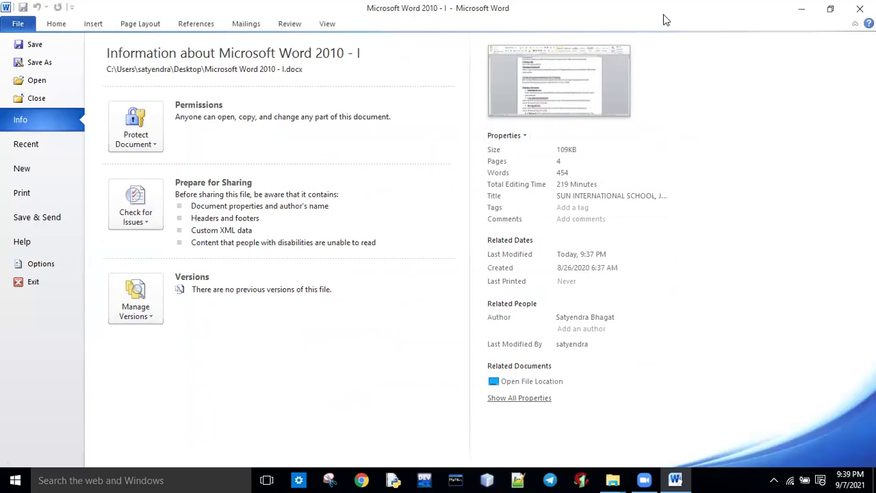
pyautogui.click(56, 24)
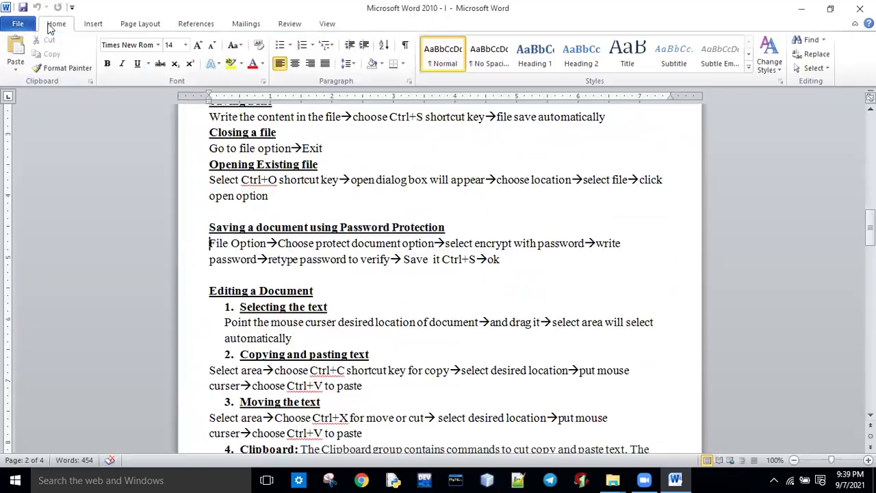
# Step: Add a new line 'file option-->' under the password-protection heading
pyautogui.click(452, 227)
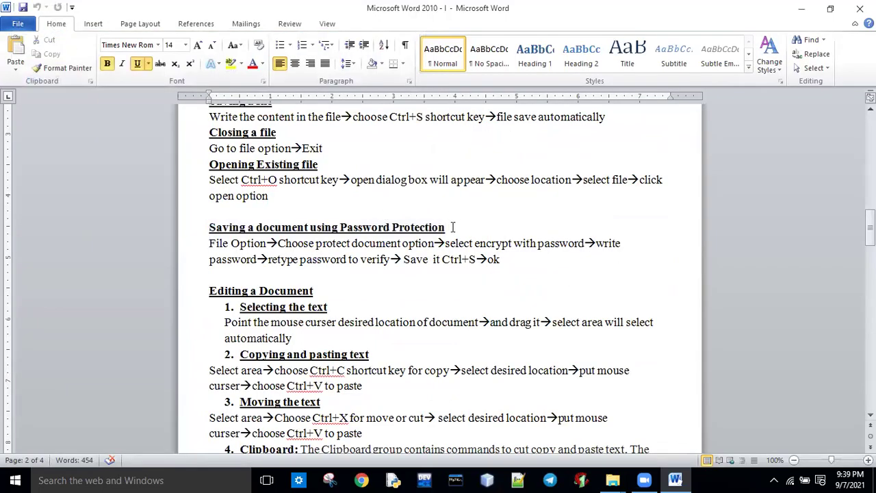
pyautogui.press('Return')
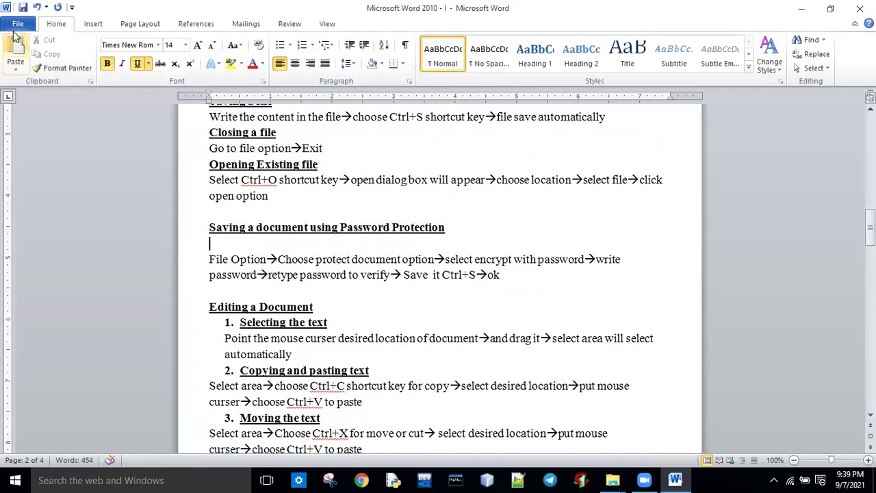
pyautogui.write('f')
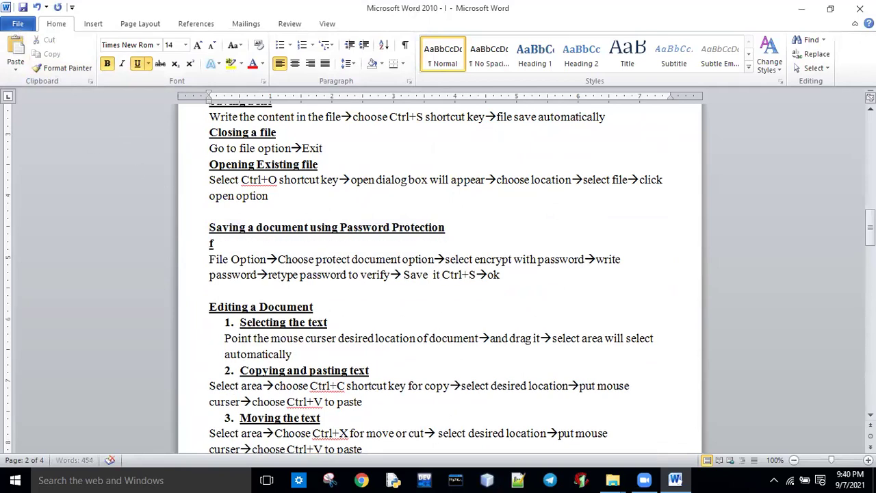
pyautogui.write('ile option')
pyautogui.write('-->')
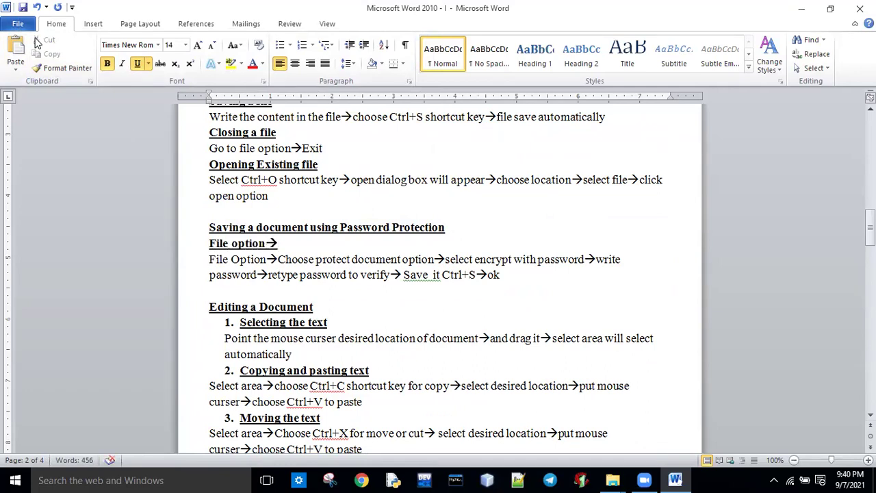
pyautogui.click(18, 24)
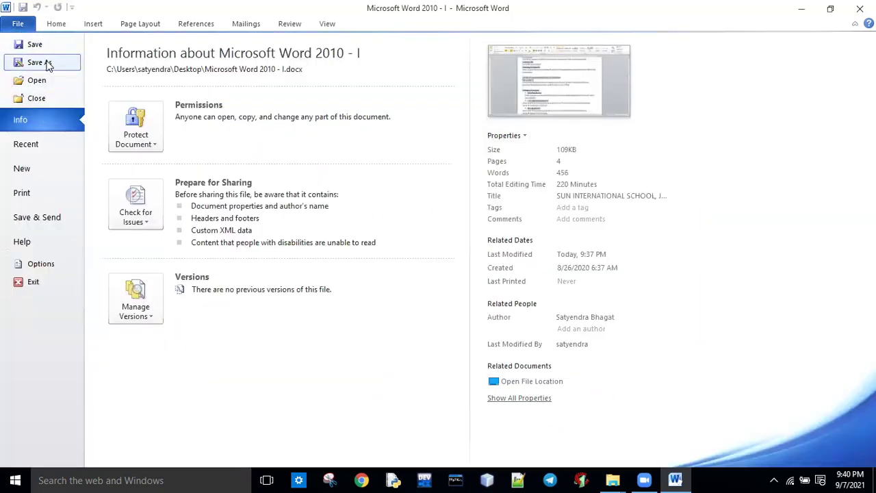
# Step: Save the notes with a confirmed password to open, set in Save As General Options
pyautogui.click(40, 62)
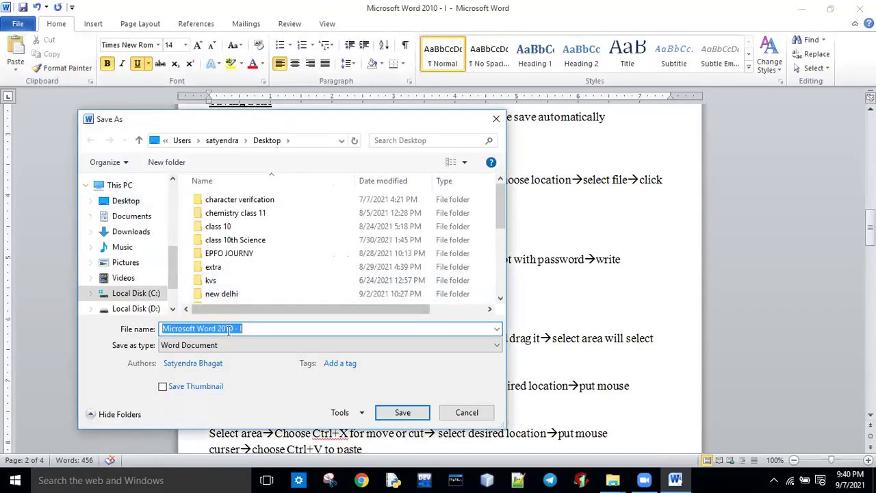
pyautogui.click(360, 415)
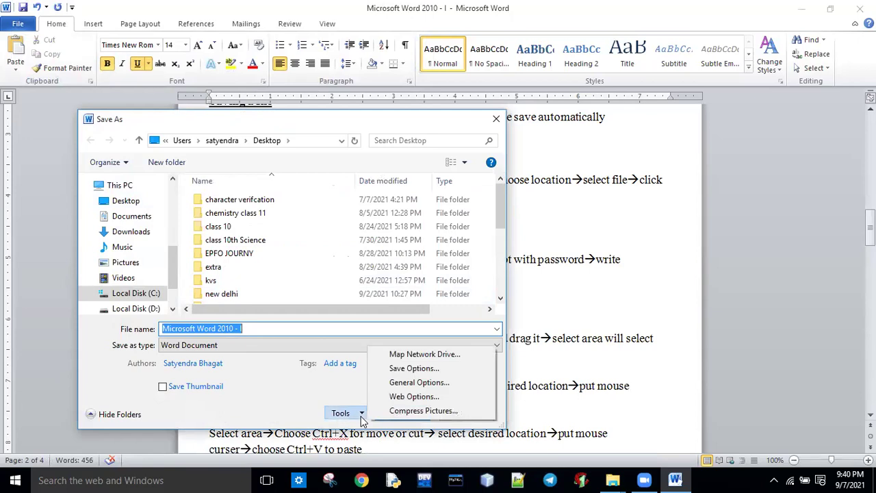
pyautogui.click(409, 382)
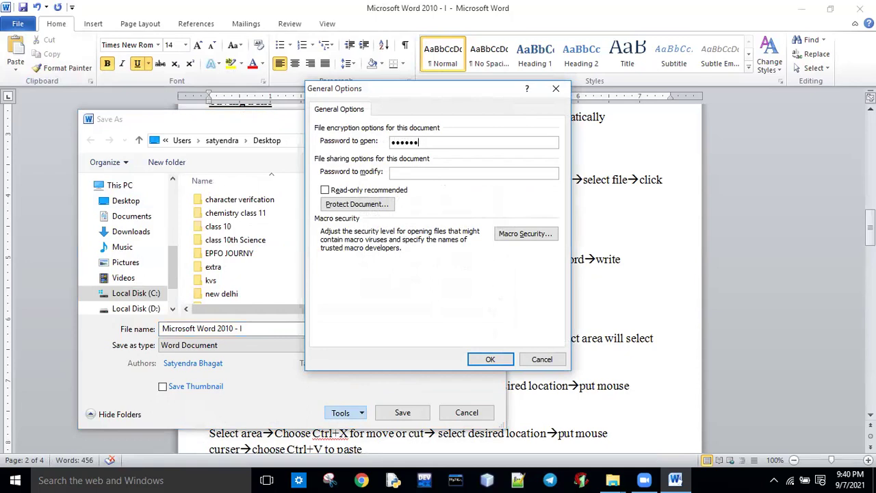
pyautogui.click(491, 359)
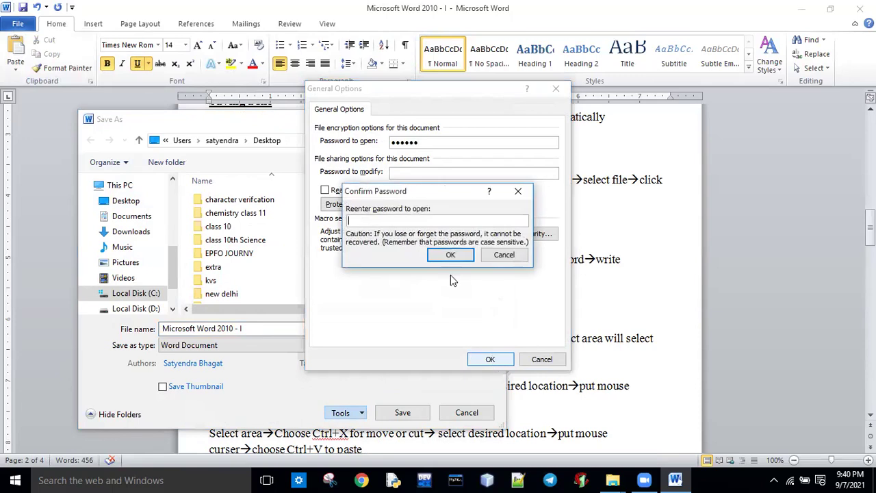
pyautogui.write('1')
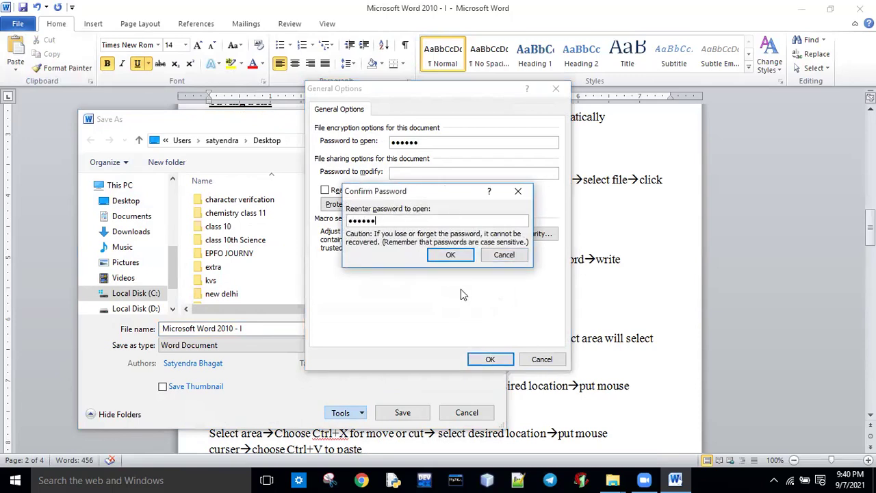
pyautogui.click(459, 257)
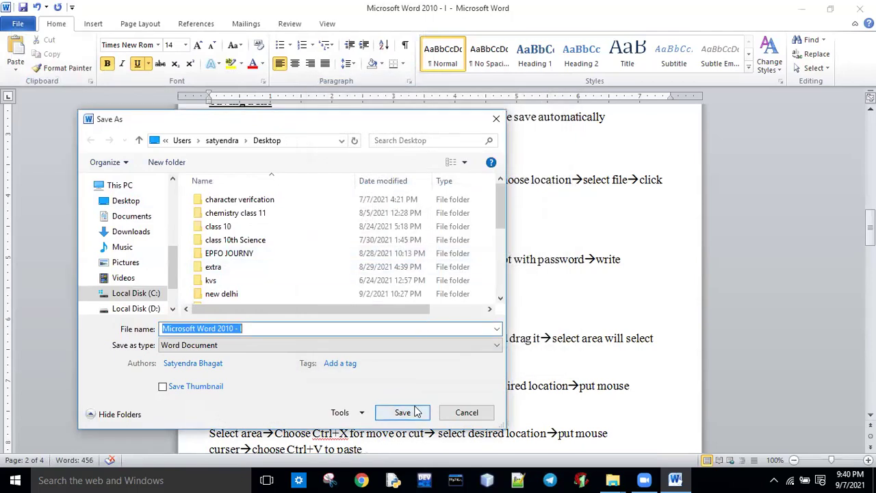
pyautogui.click(415, 411)
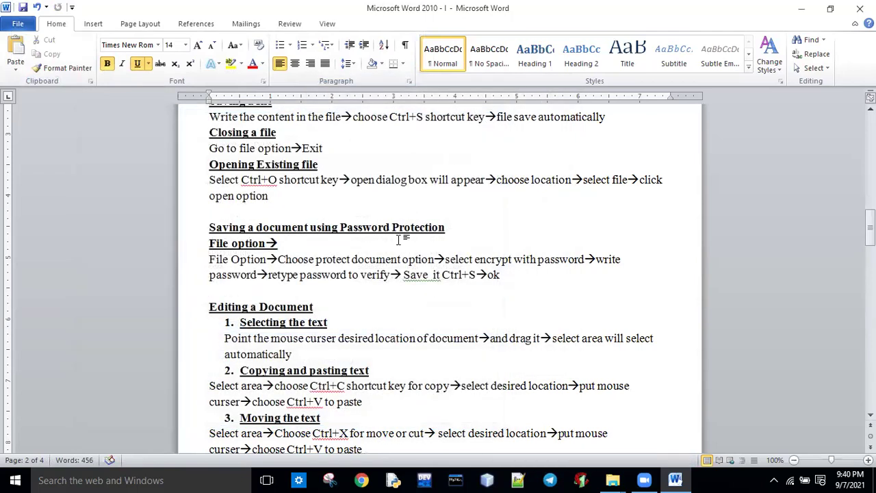
# Step: Close Word and reopen the protected notes by entering the password
pyautogui.click(860, 8)
pyautogui.doubleClick(213, 170)
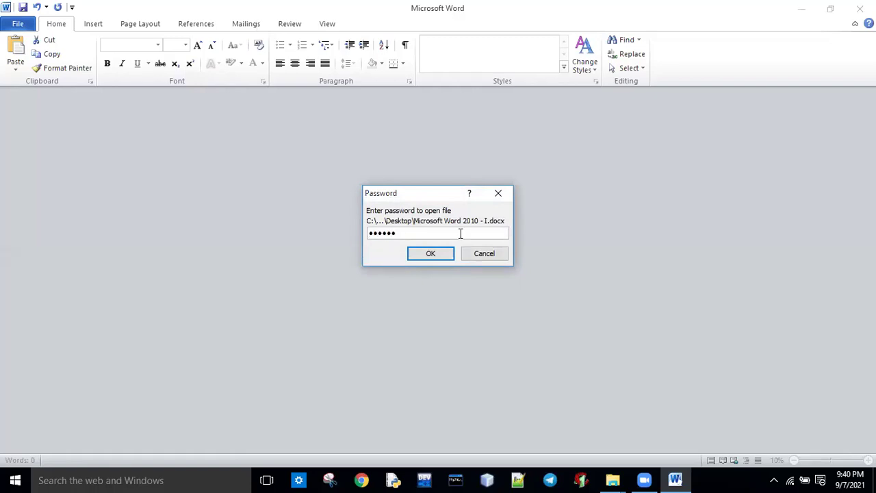
pyautogui.click(432, 255)
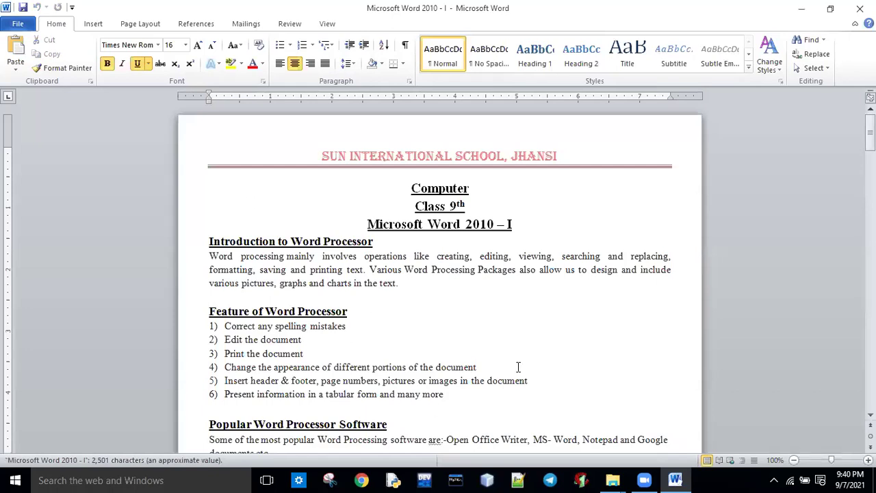
pyautogui.moveTo(869, 123); pyautogui.dragTo(870, 223)
# Step: Delete the added File option→ line and show the Protect Document choices
pyautogui.moveTo(289, 190); pyautogui.dragTo(220, 189)
pyautogui.press('Delete')
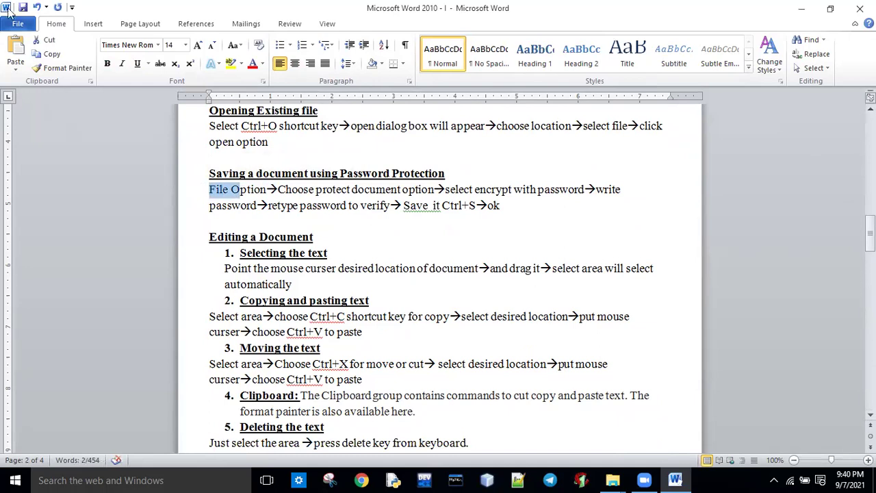
pyautogui.click(18, 24)
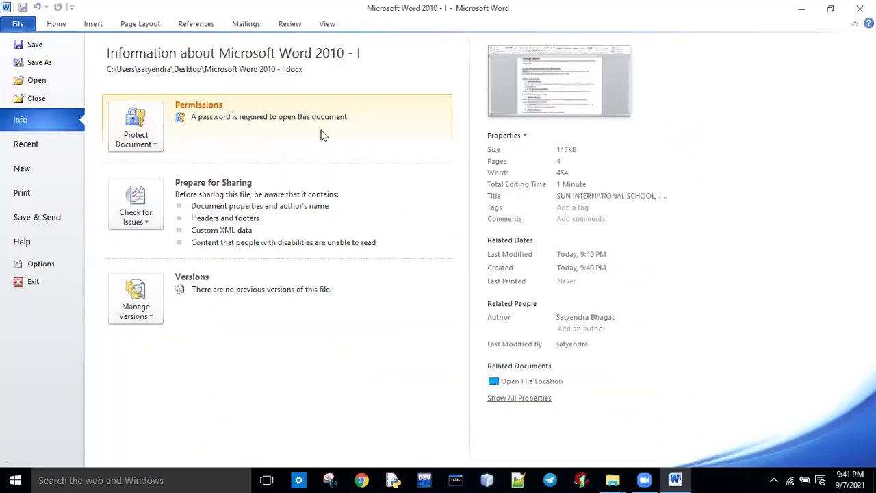
pyautogui.click(146, 148)
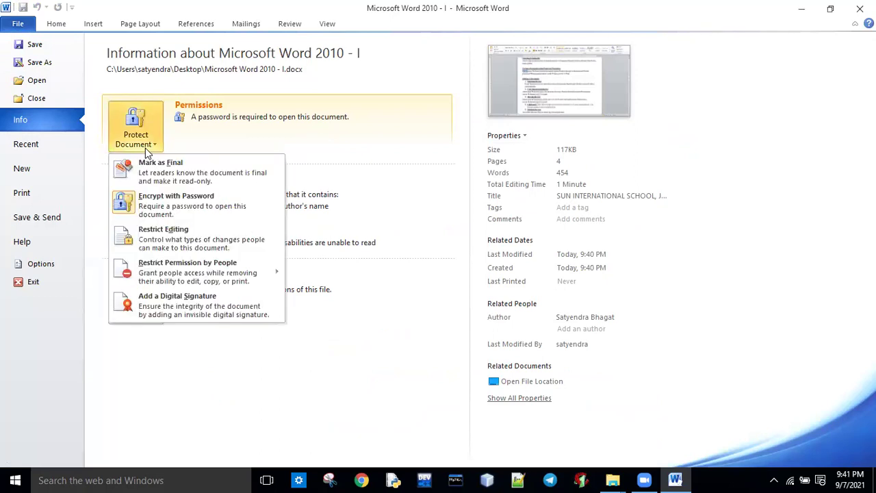
# Step: Clear the open password in Encrypt with Password, then close Word saving the changes
pyautogui.click(163, 200)
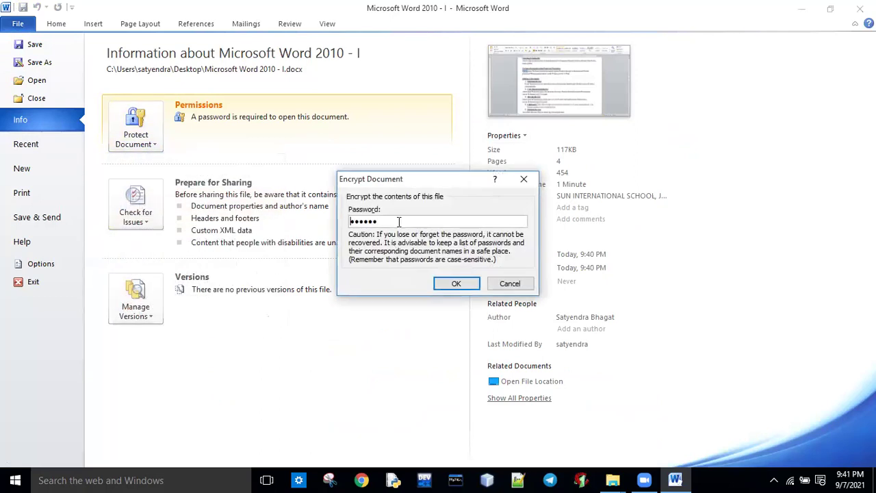
pyautogui.moveTo(399, 222); pyautogui.dragTo(326, 220)
pyautogui.press('BackSpace')
pyautogui.click(454, 283)
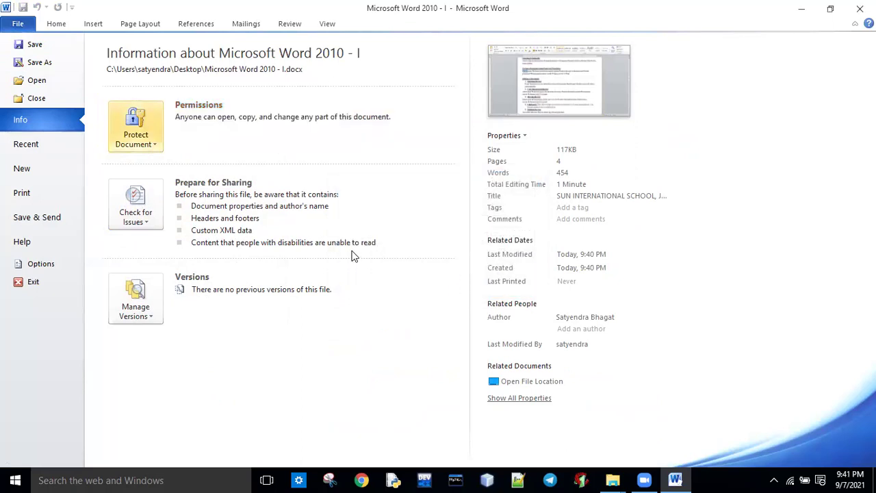
pyautogui.click(860, 8)
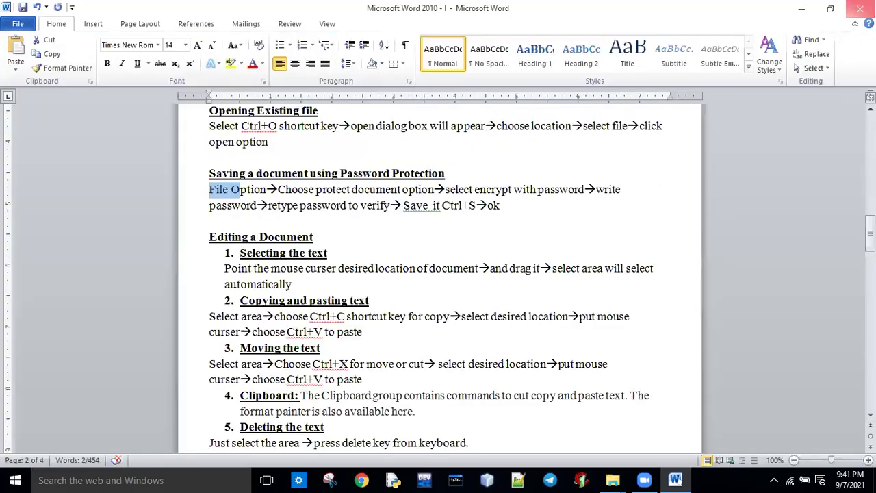
pyautogui.click(395, 253)
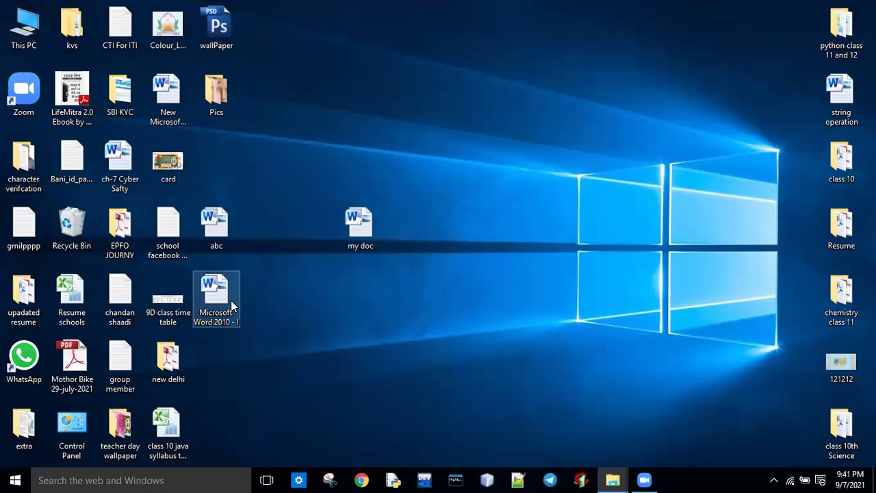
# Step: Reopen the notes without a password and view the password-protection paragraph on page 2
pyautogui.doubleClick(215, 301)
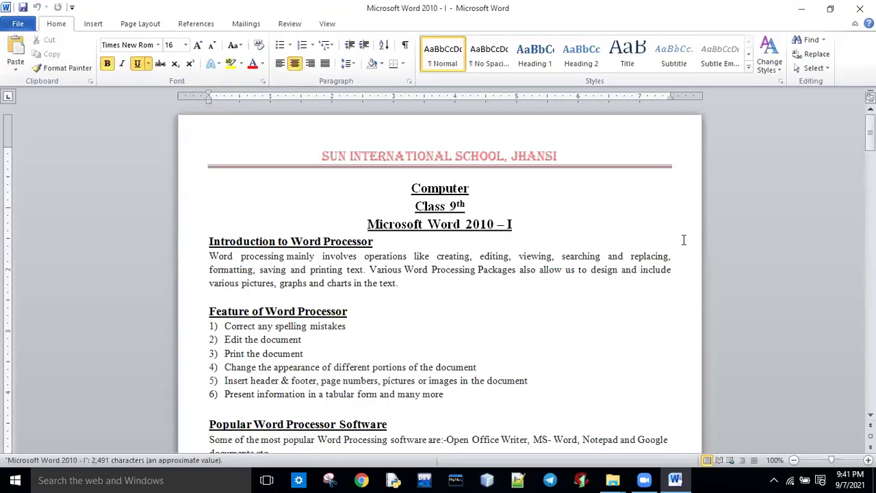
pyautogui.hotkey('shift', 'F5')
pyautogui.hotkey('ctrl', 'Home')
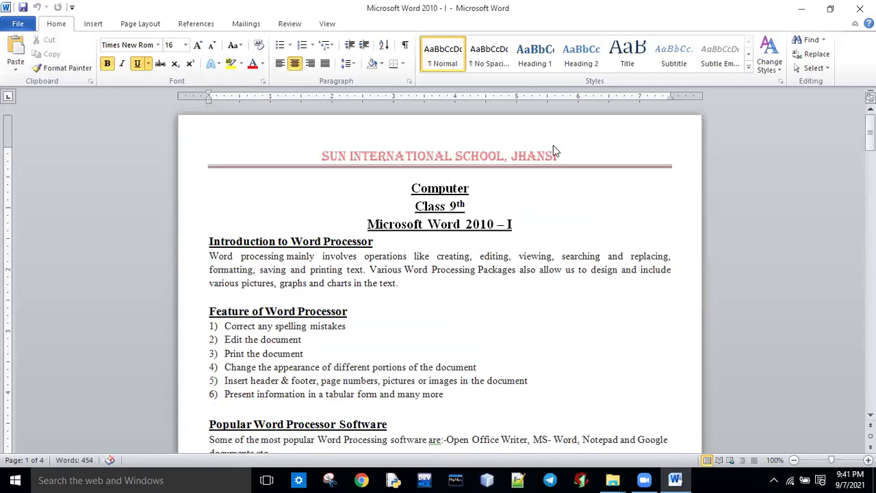
pyautogui.moveTo(870, 133); pyautogui.dragTo(871, 226)
pyautogui.click(291, 315)
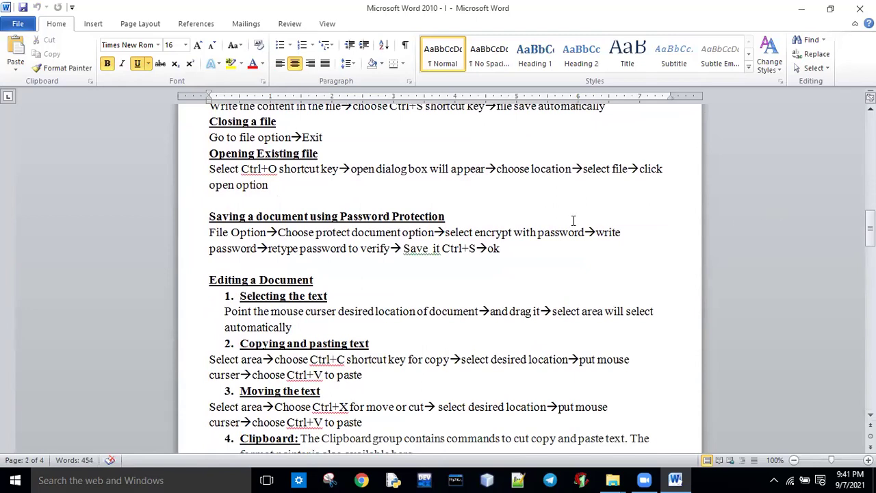
pyautogui.moveTo(209, 237); pyautogui.dragTo(509, 260)
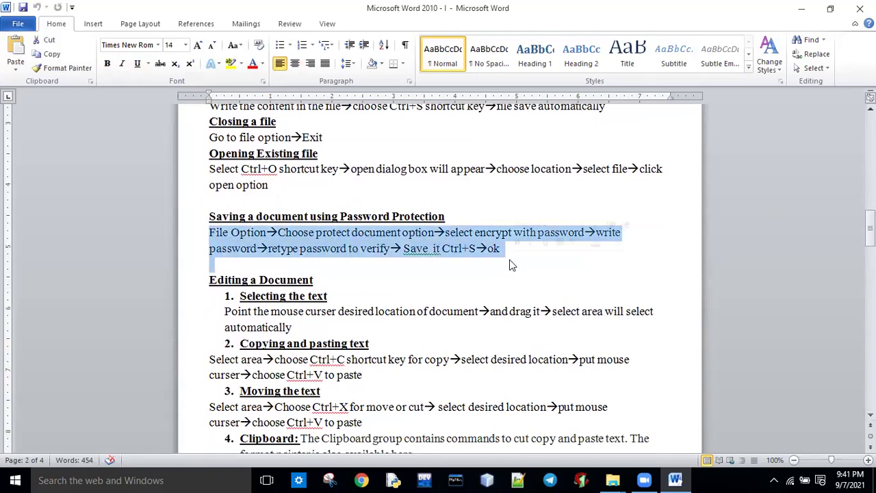
pyautogui.click(397, 294)
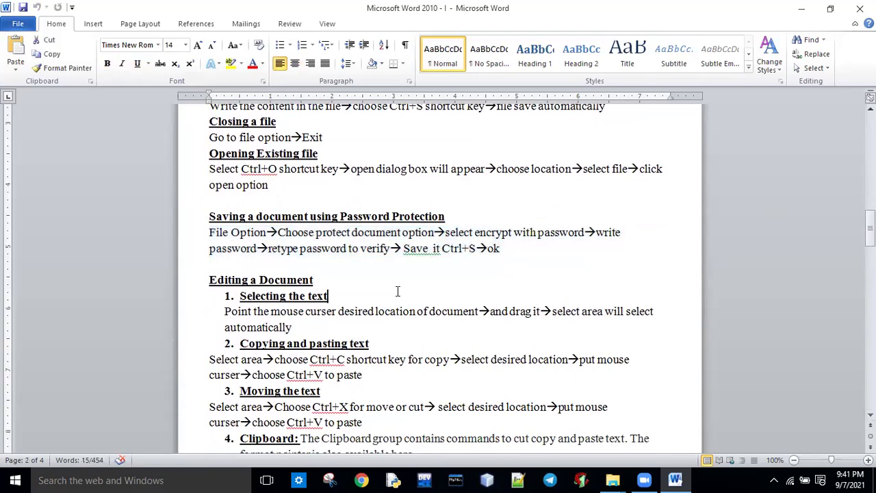
# Step: Resave the notes with a confirmed 4-character open password via General Options, then close Word
pyautogui.click(18, 24)
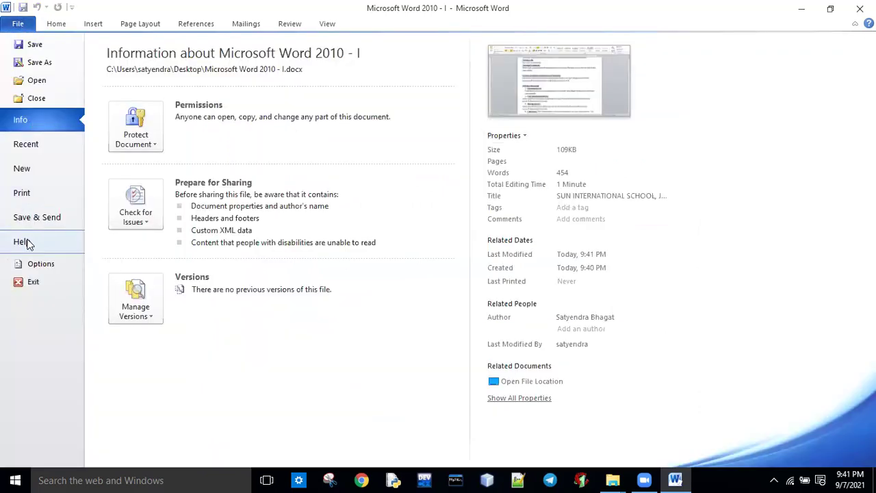
pyautogui.click(39, 63)
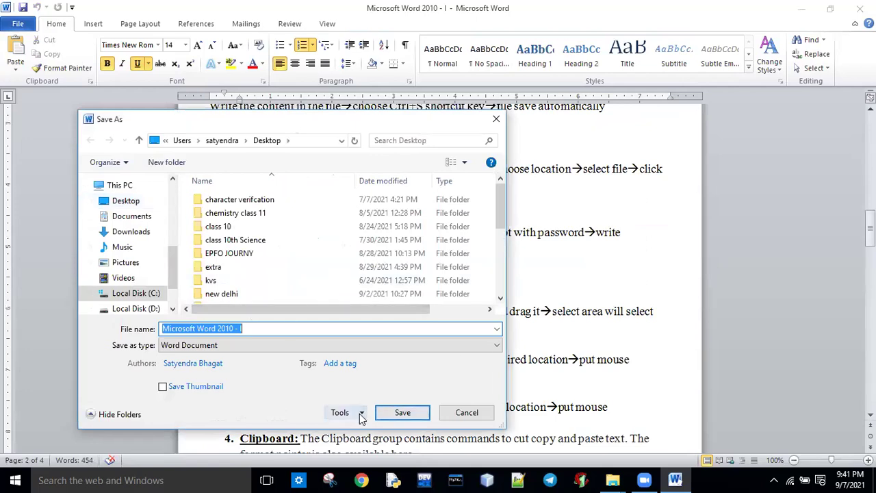
pyautogui.click(359, 413)
pyautogui.click(415, 384)
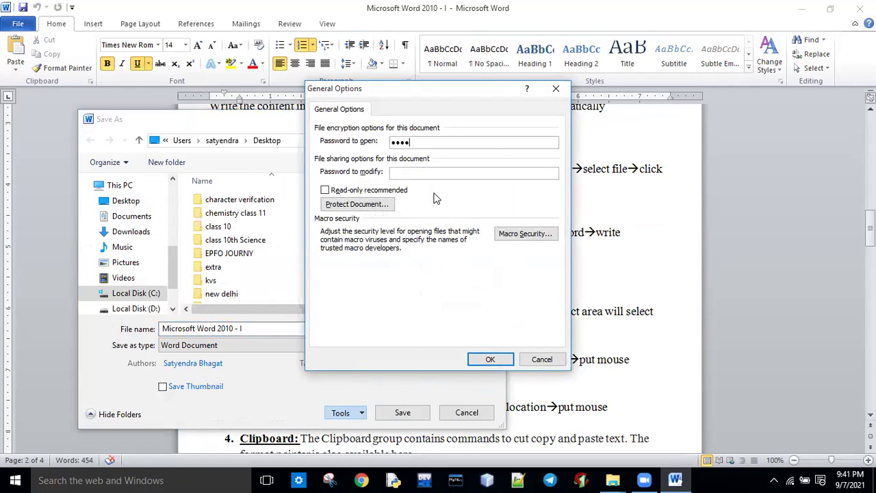
pyautogui.click(489, 359)
pyautogui.write('1')
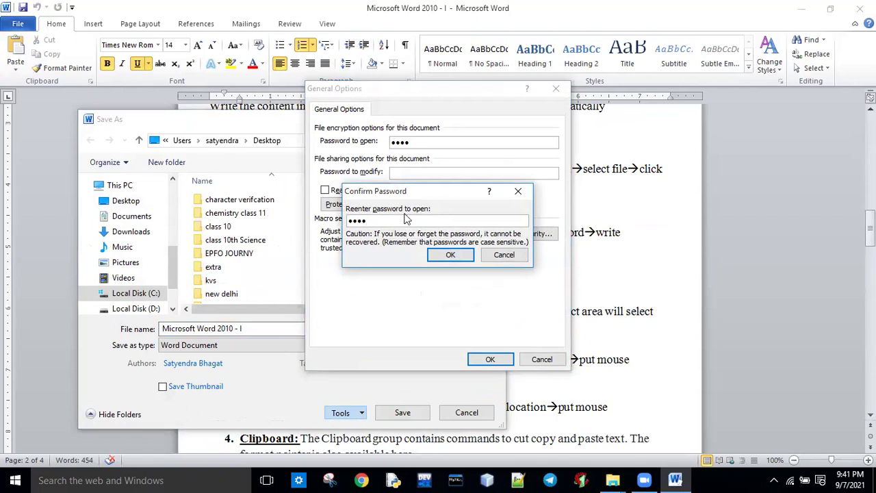
pyautogui.click(449, 256)
pyautogui.click(408, 418)
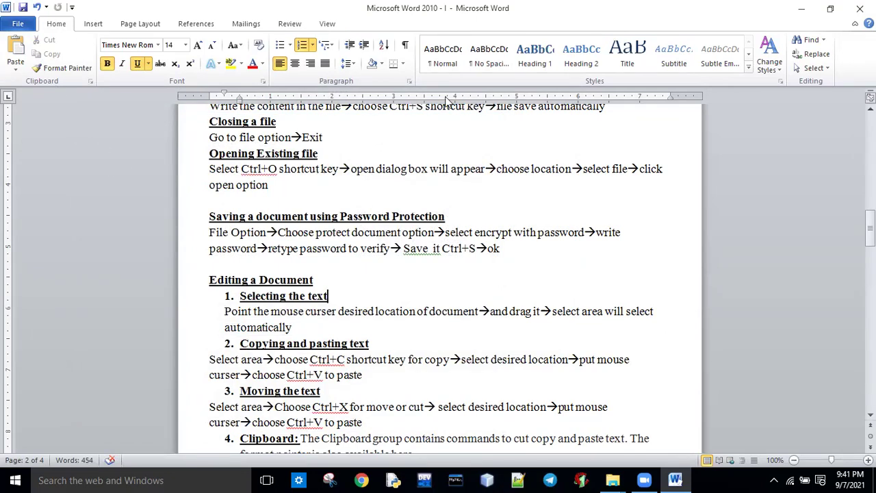
pyautogui.click(860, 8)
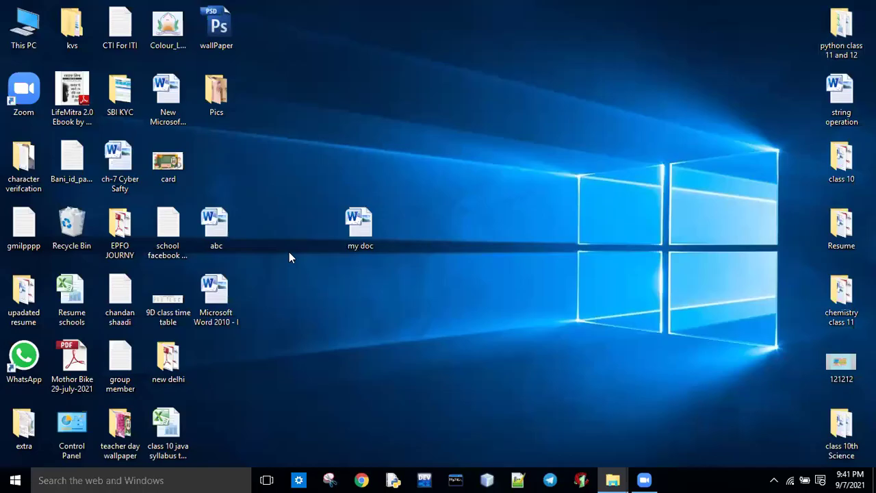
# Step: Reopen the locked notes file by entering its open password
pyautogui.doubleClick(220, 304)
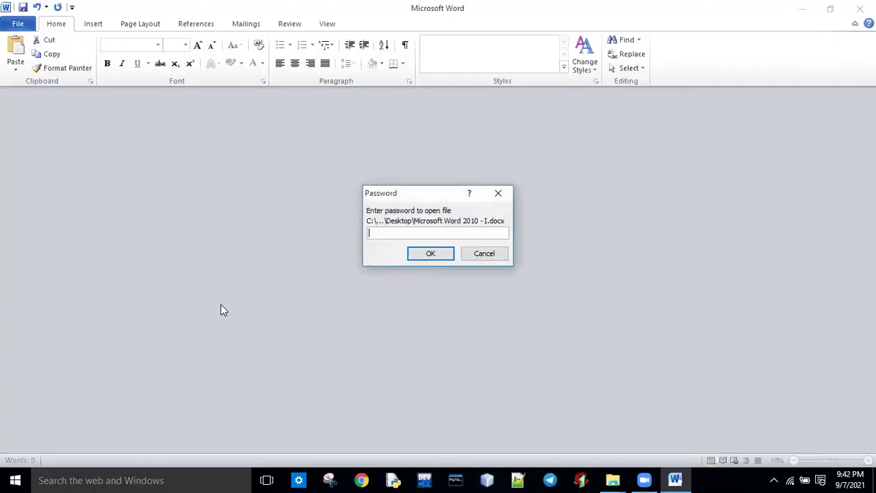
pyautogui.write('123')
pyautogui.click(426, 254)
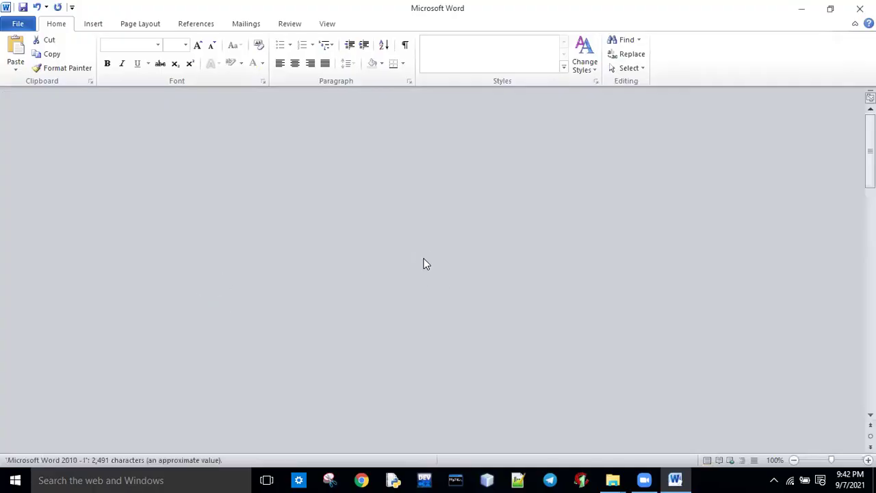
# Step: Clear the open password in Save As General Options, save the notes, and close Word
pyautogui.click(19, 27)
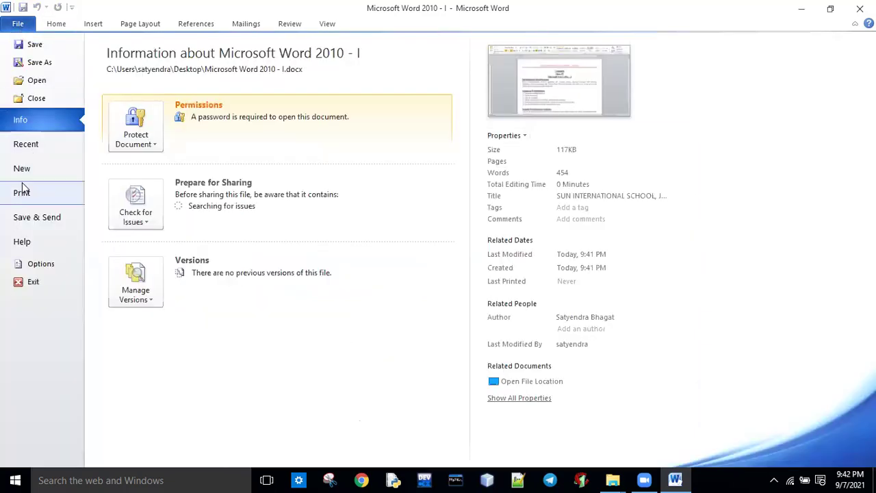
pyautogui.click(40, 62)
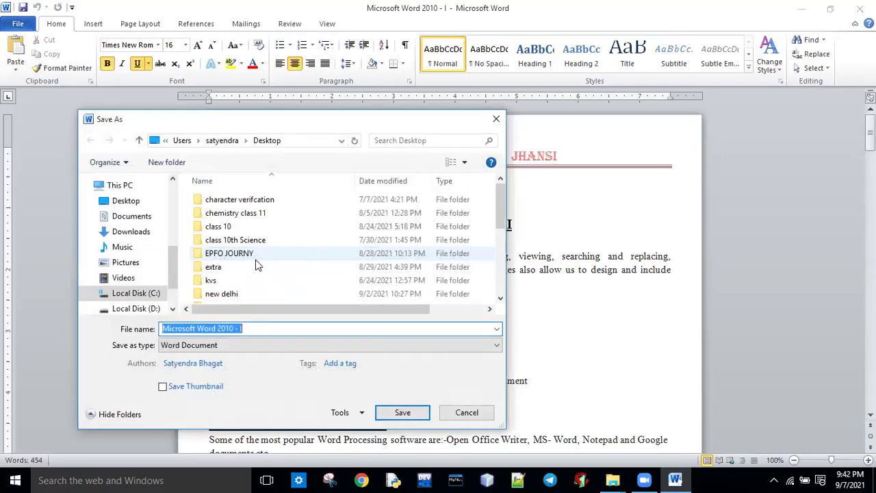
pyautogui.click(359, 415)
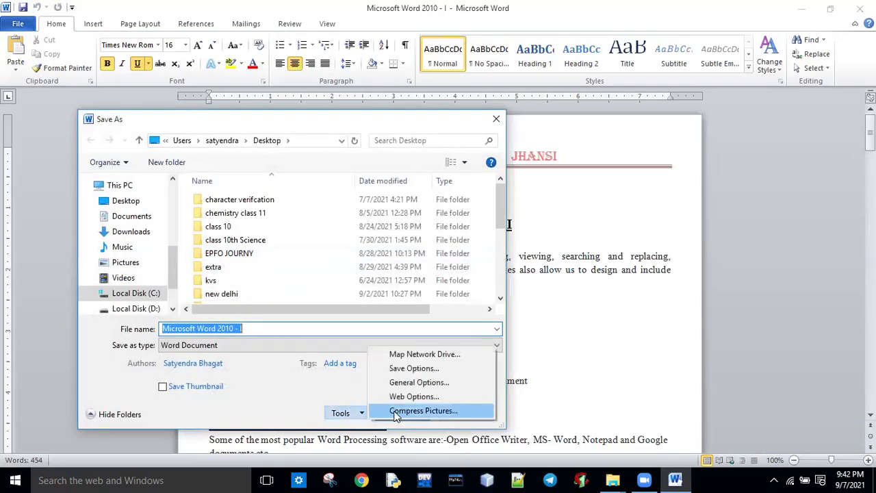
pyautogui.click(407, 385)
pyautogui.press('BackSpace')
pyautogui.click(499, 358)
pyautogui.click(403, 413)
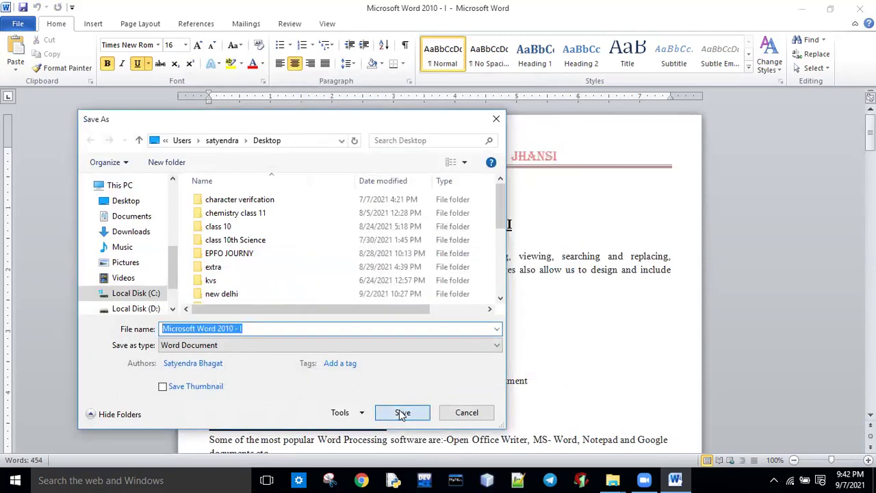
pyautogui.click(860, 8)
# Step: Open the notes from the desktop icon and scroll to page 2's Editing a Document section
pyautogui.doubleClick(230, 313)
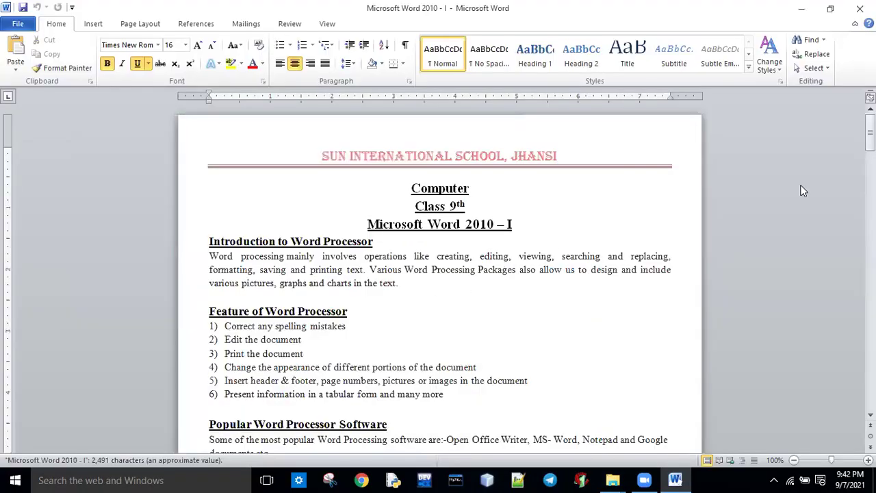
pyautogui.moveTo(870, 126); pyautogui.dragTo(870, 247)
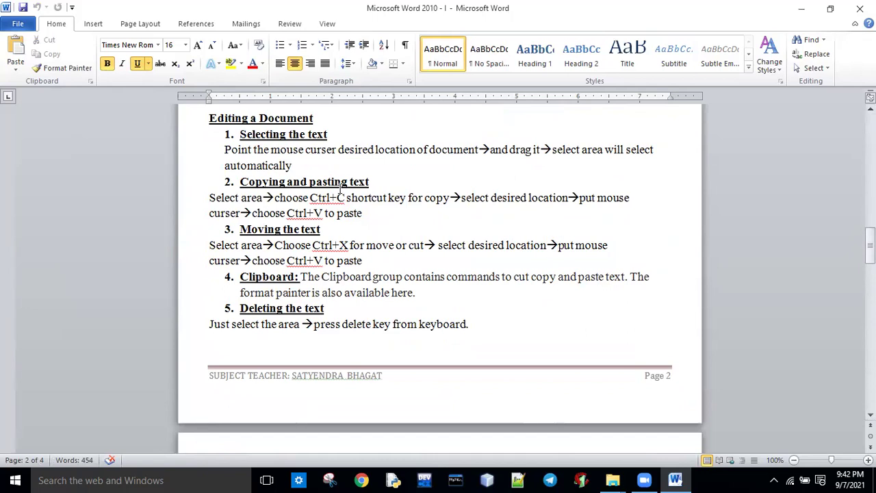
pyautogui.click(238, 137)
pyautogui.moveTo(239, 136); pyautogui.dragTo(379, 221)
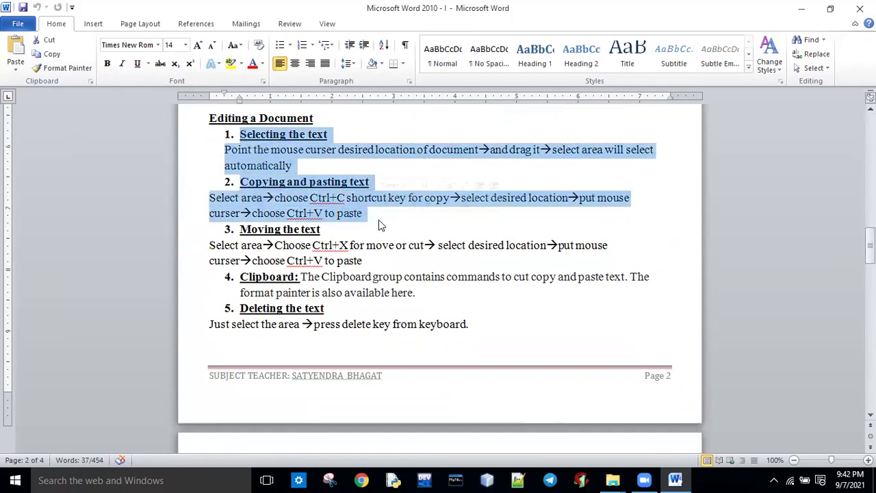
pyautogui.click(375, 225)
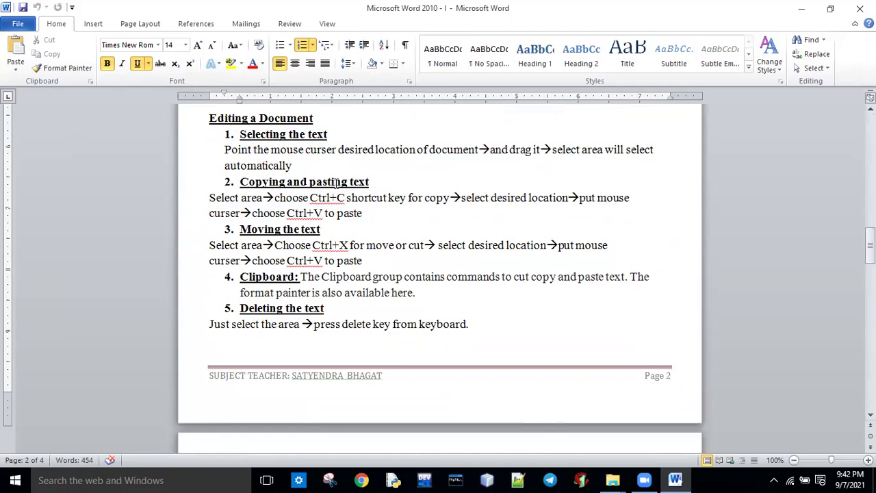
pyautogui.click(224, 150)
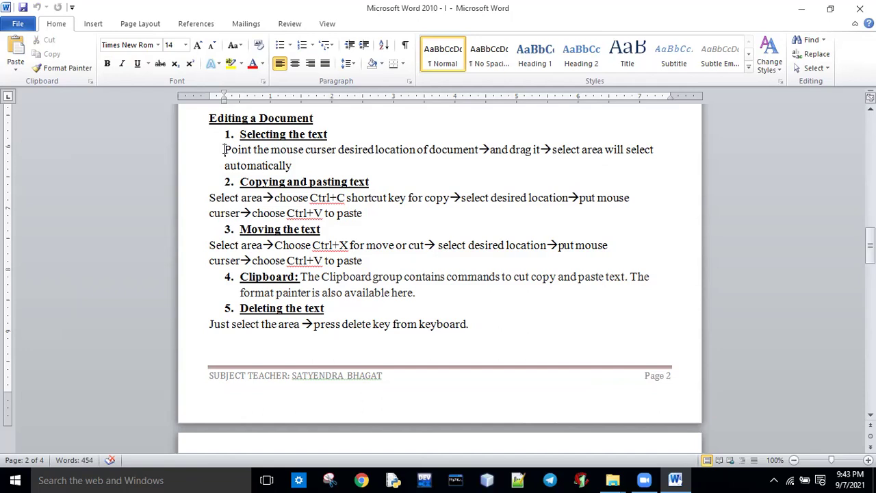
pyautogui.hotkey('ctrl', 'End')
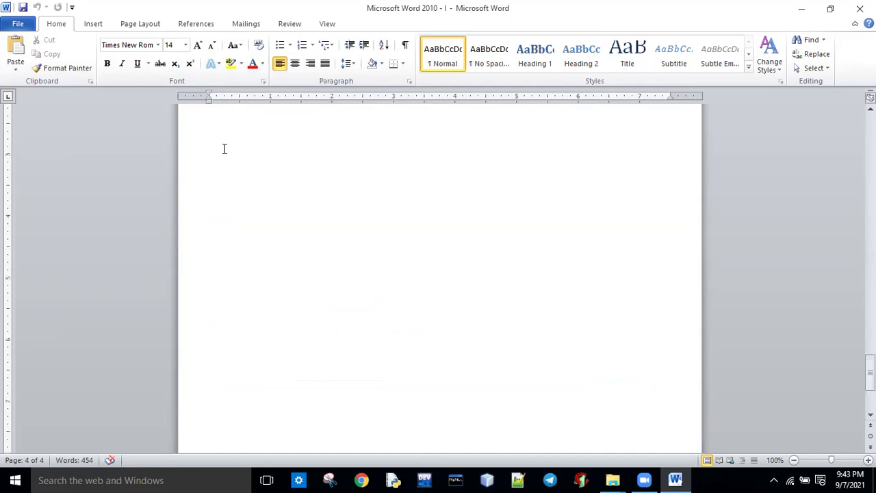
pyautogui.moveTo(870, 373); pyautogui.dragTo(870, 248)
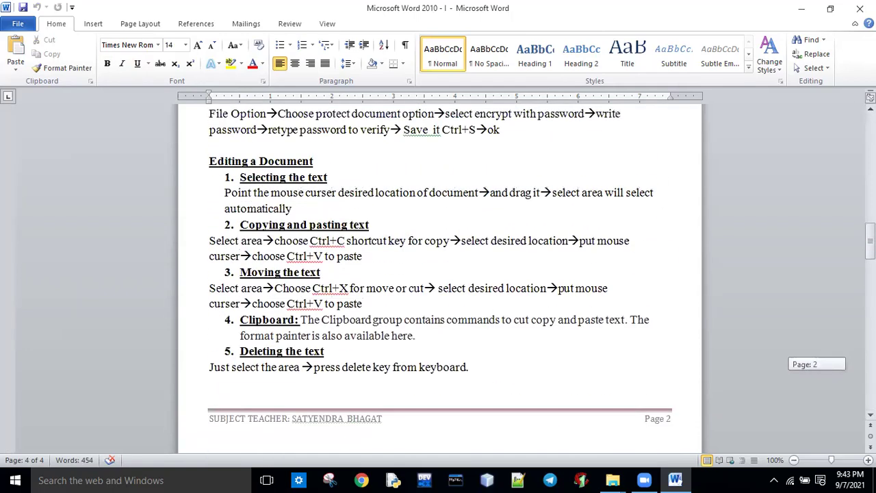
pyautogui.moveTo(240, 225); pyautogui.dragTo(320, 273)
pyautogui.click(232, 208)
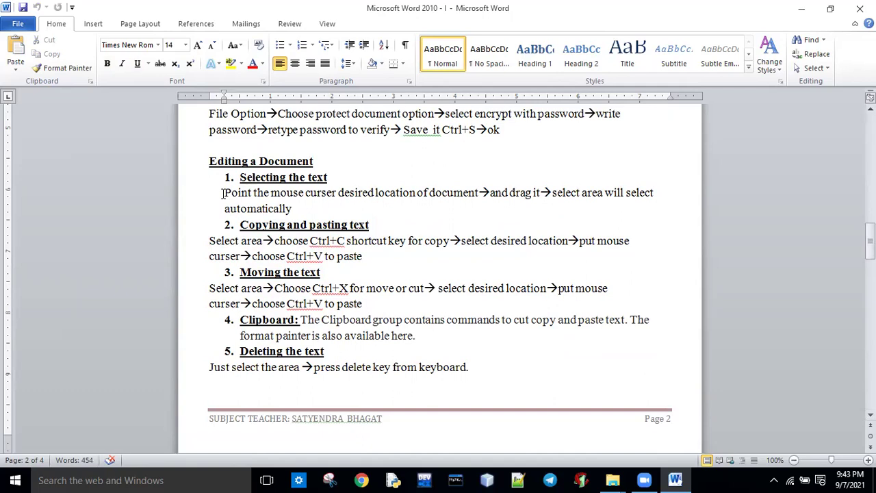
pyautogui.hotkey('ctrl', 'End')
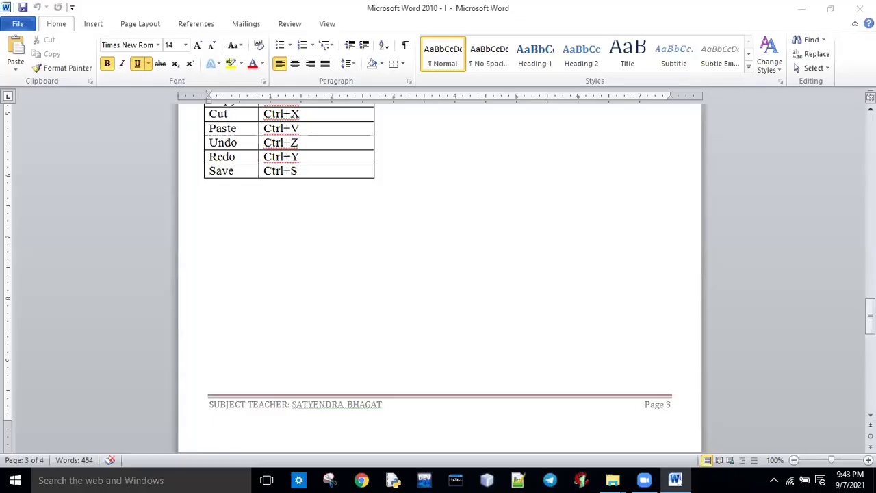
pyautogui.moveTo(871, 317); pyautogui.dragTo(870, 243)
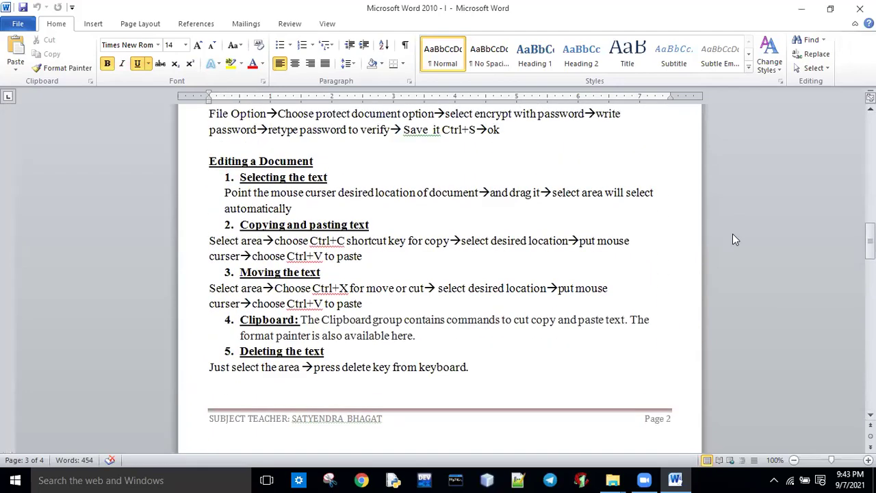
pyautogui.click(227, 193)
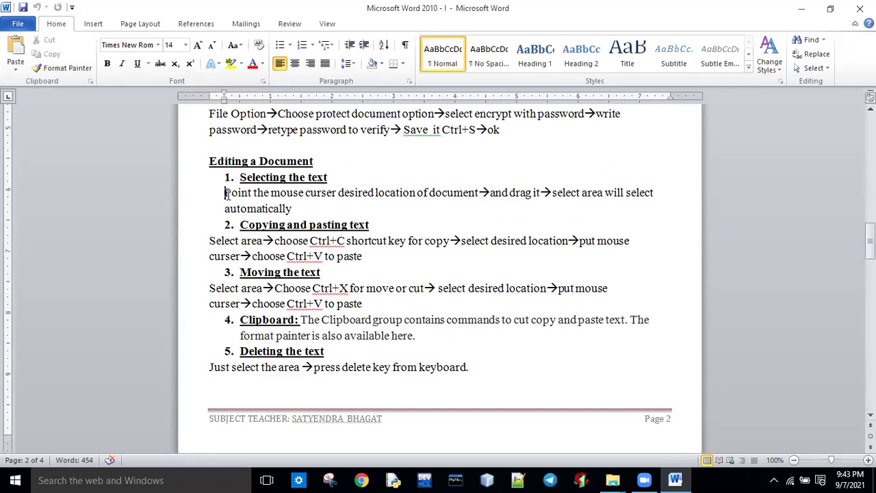
pyautogui.hotkey('shift', 'End')
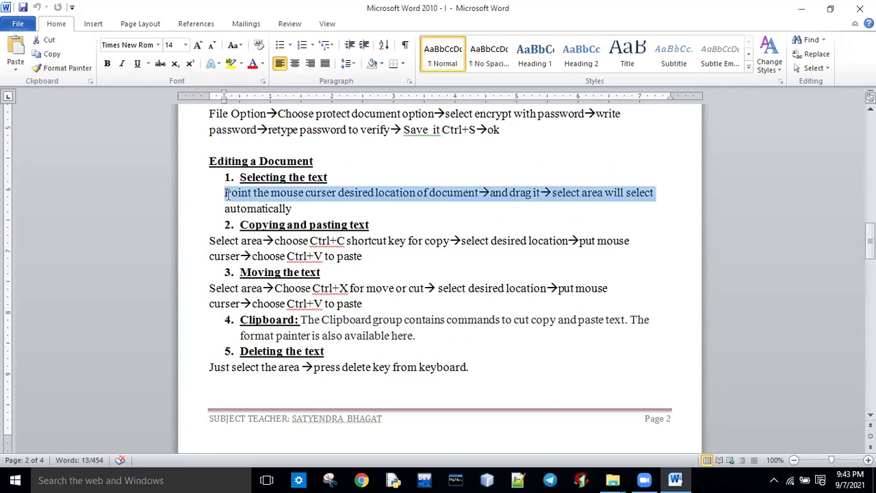
pyautogui.hotkey('shift', 'Down')
pyautogui.hotkey('shift', 'Down')
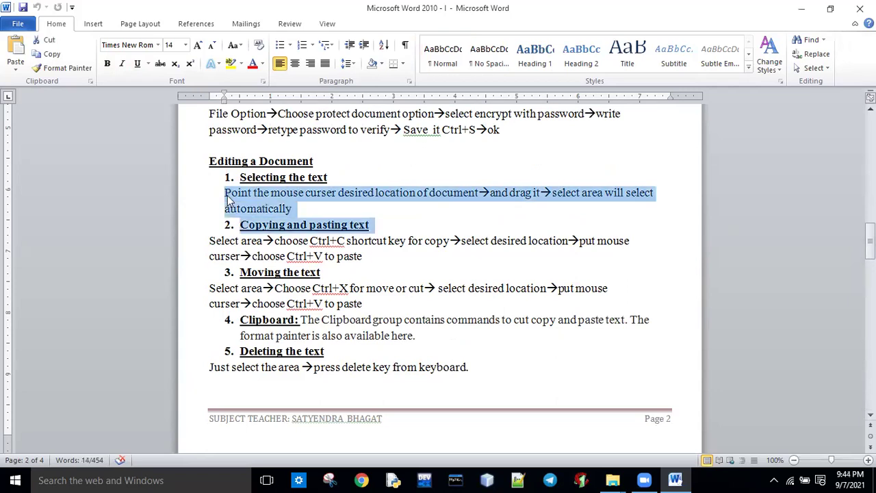
pyautogui.hotkey('shift', 'Down')
pyautogui.hotkey('shift', 'Down')
pyautogui.hotkey('shift', 'Down')
pyautogui.hotkey('shift', 'Down')
pyautogui.hotkey('shift', 'Down')
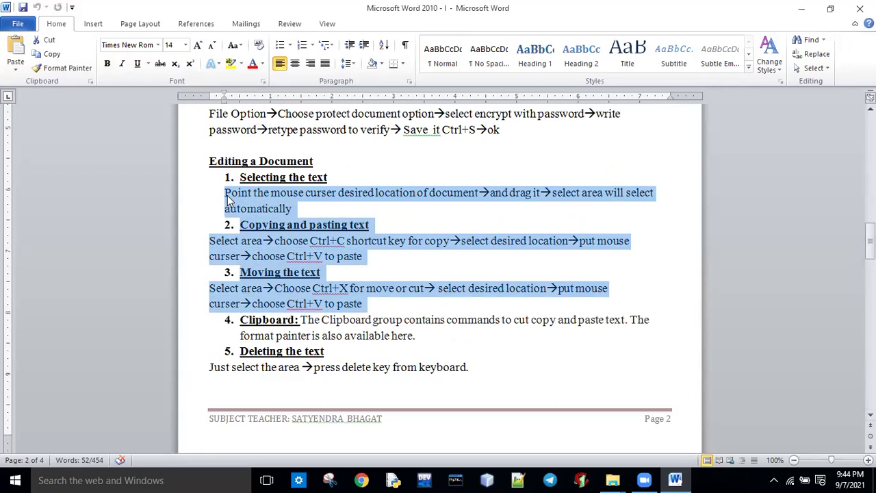
pyautogui.click(444, 209)
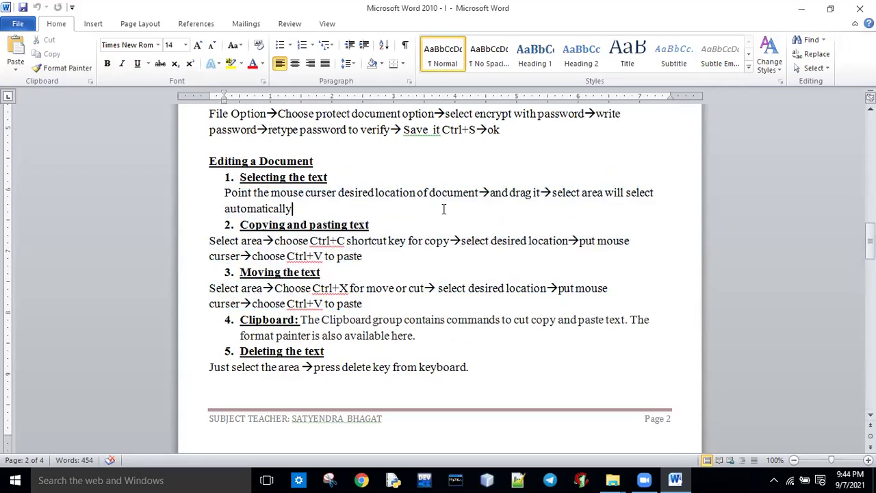
pyautogui.hotkey('ctrl', 'a')
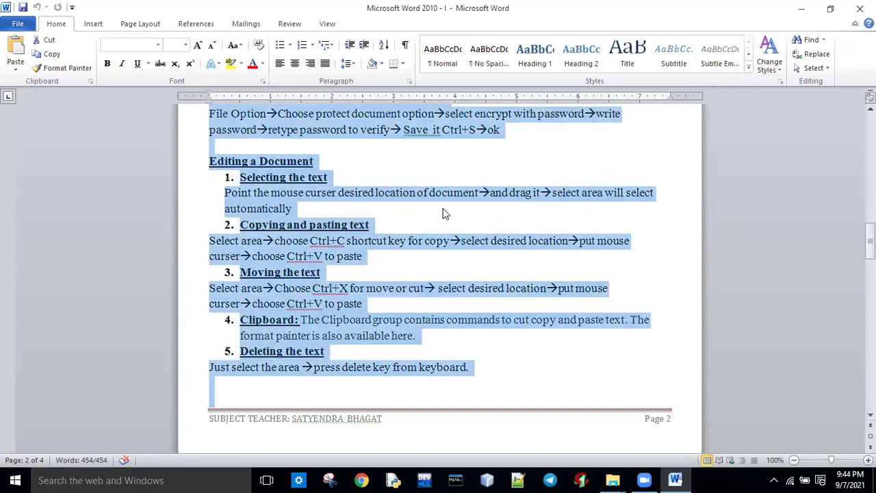
pyautogui.click(466, 262)
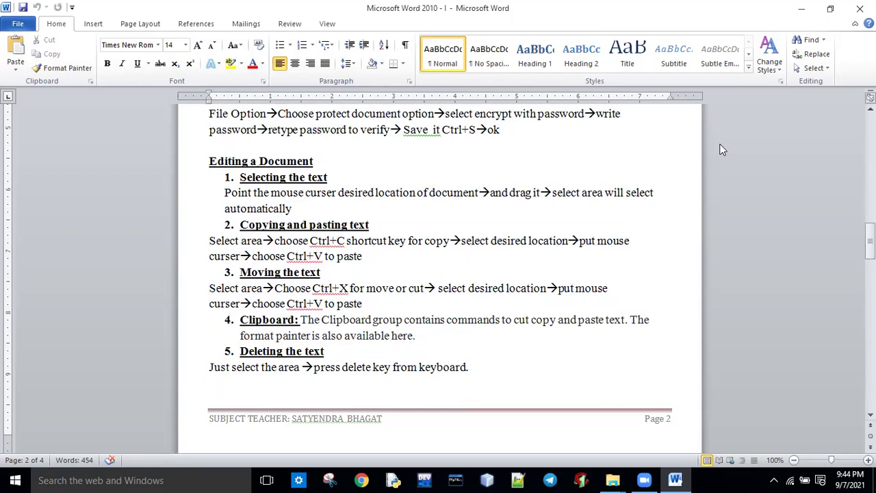
pyautogui.click(827, 69)
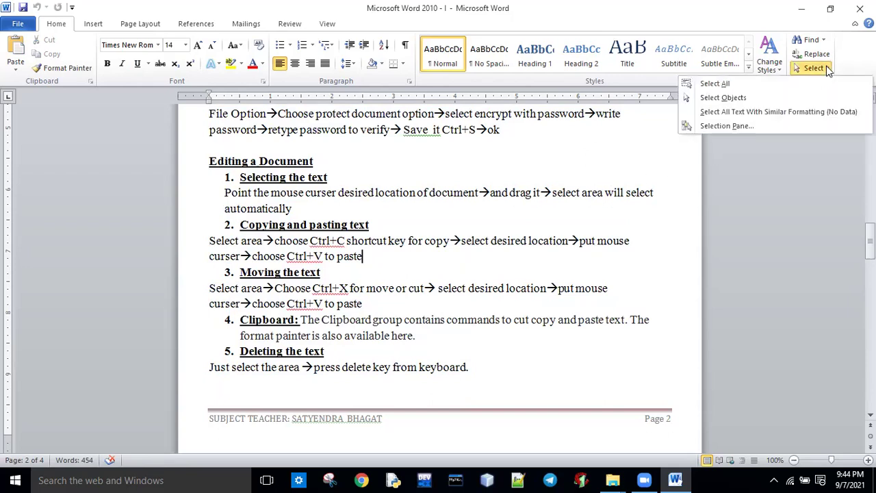
pyautogui.click(679, 178)
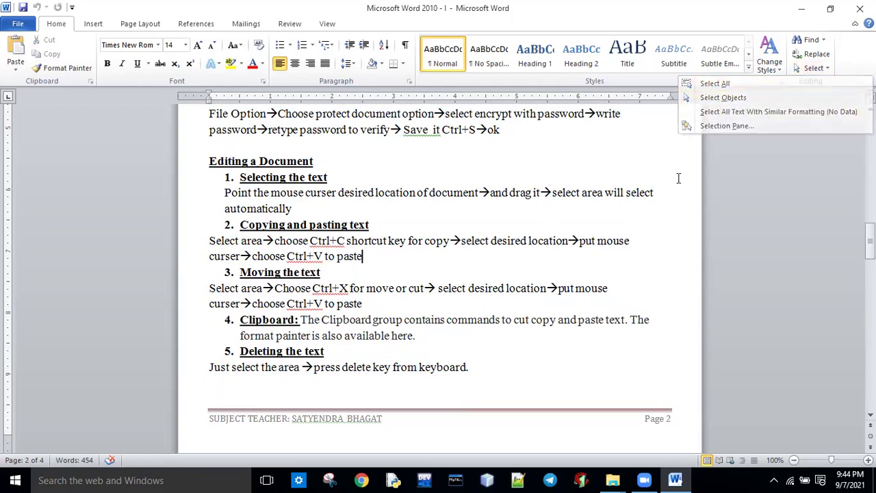
pyautogui.click(826, 68)
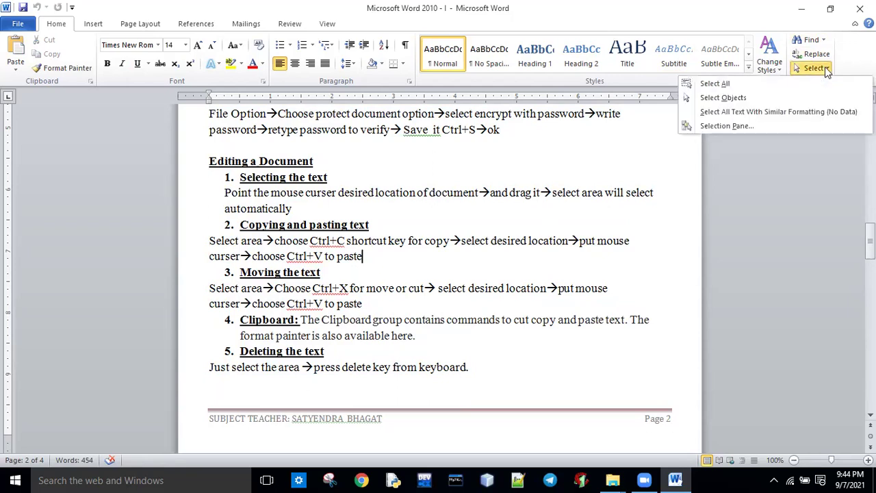
pyautogui.click(727, 84)
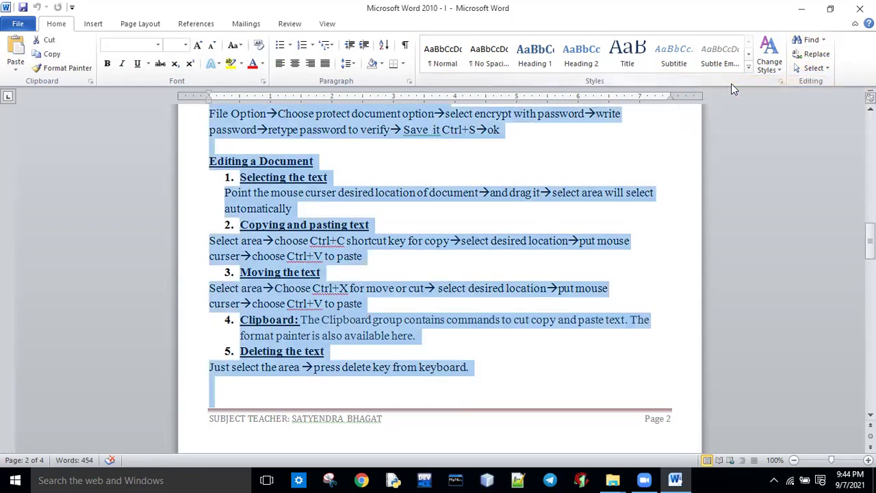
pyautogui.click(815, 68)
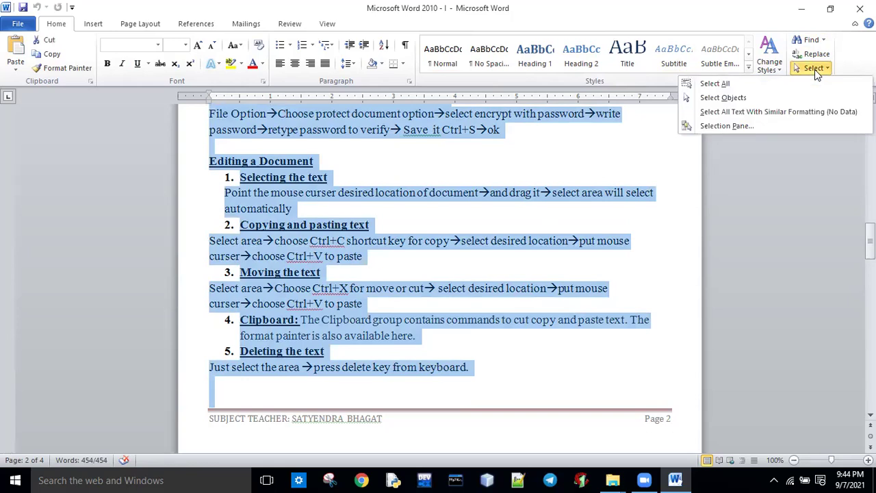
pyautogui.click(722, 98)
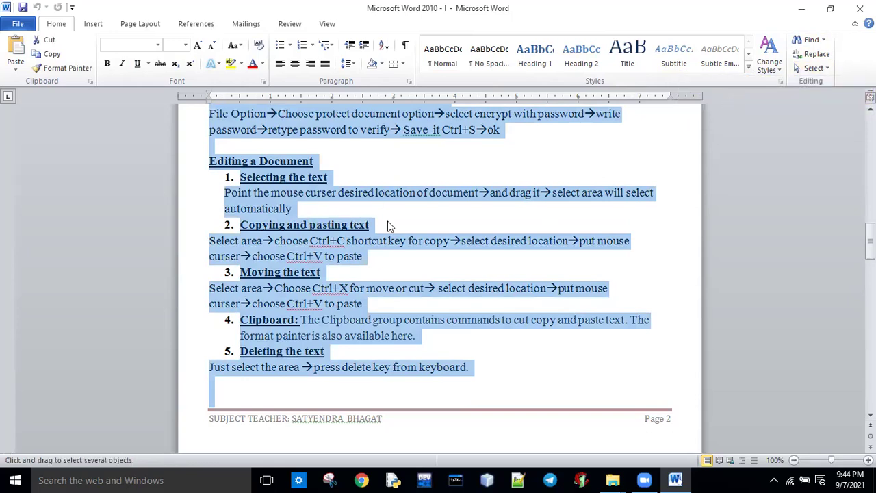
pyautogui.tripleClick(303, 229)
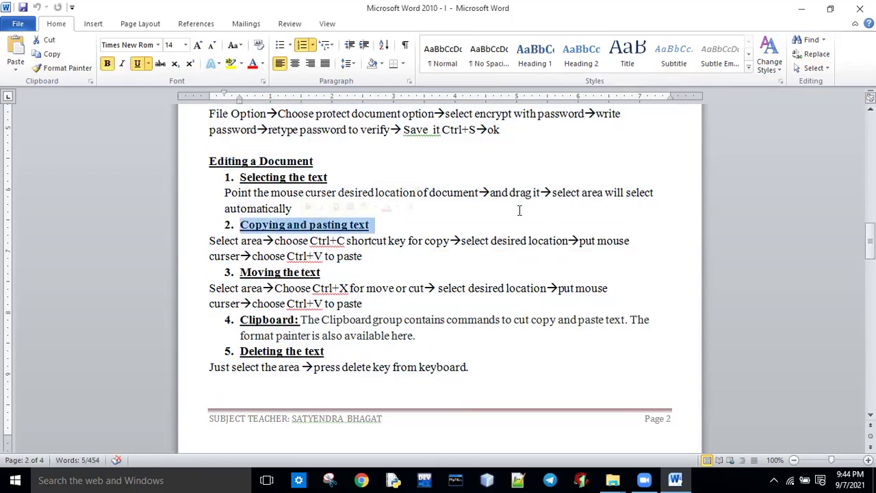
pyautogui.click(816, 69)
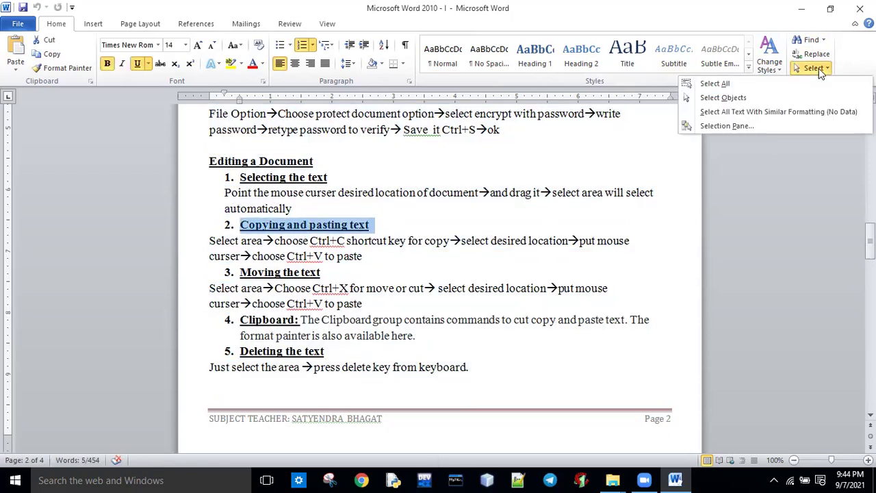
pyautogui.click(756, 180)
pyautogui.click(409, 233)
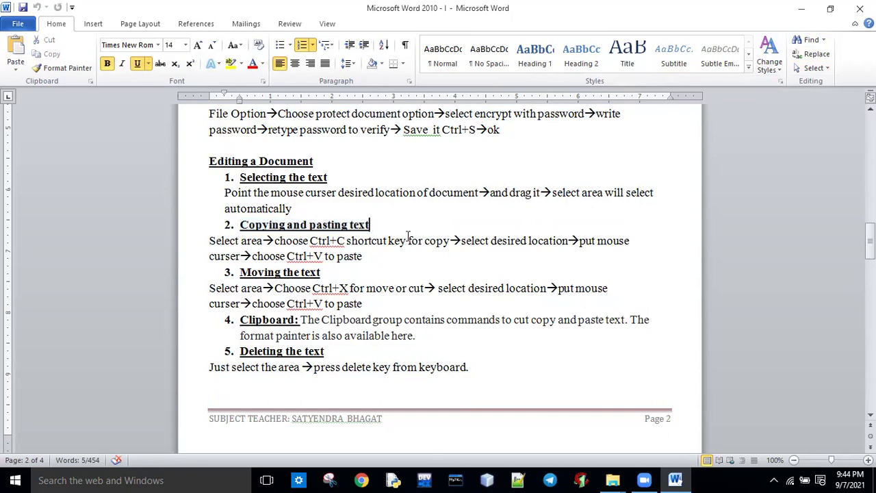
pyautogui.click(409, 236)
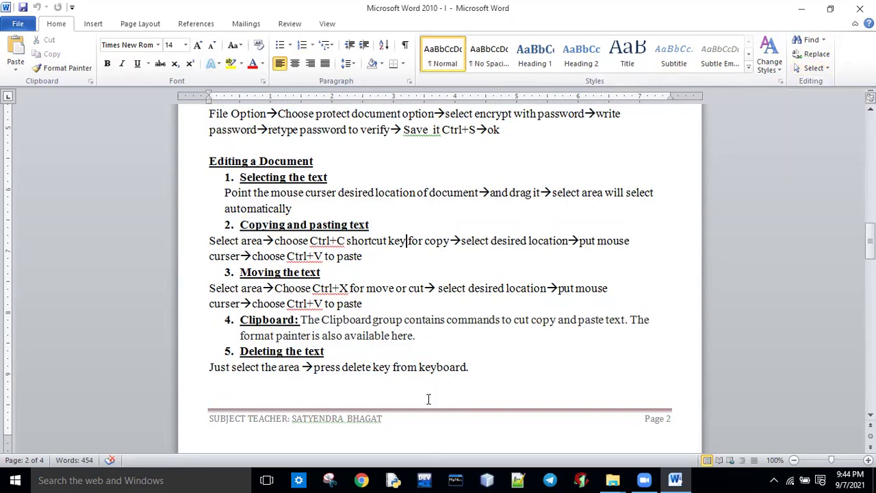
pyautogui.moveTo(240, 225); pyautogui.dragTo(372, 226)
pyautogui.click(367, 255)
pyautogui.moveTo(209, 159); pyautogui.dragTo(328, 210)
pyautogui.rightClick(283, 179)
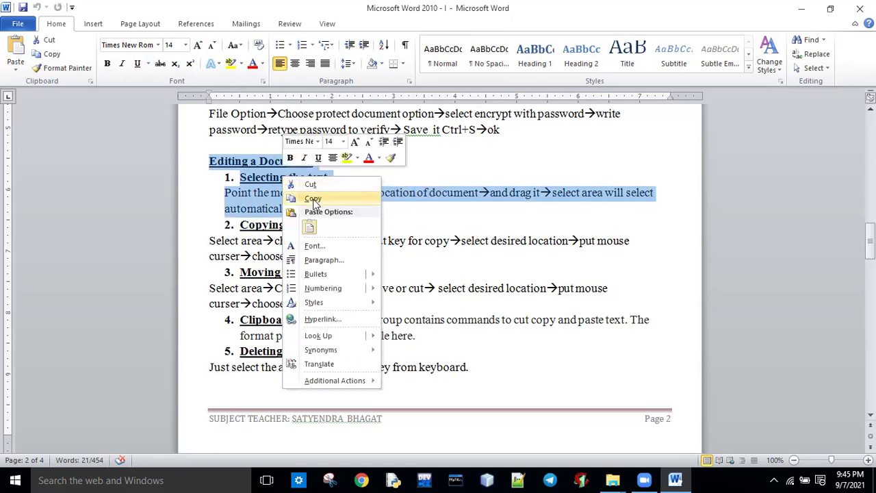
pyautogui.click(313, 199)
pyautogui.scroll(-15, 439, 274)
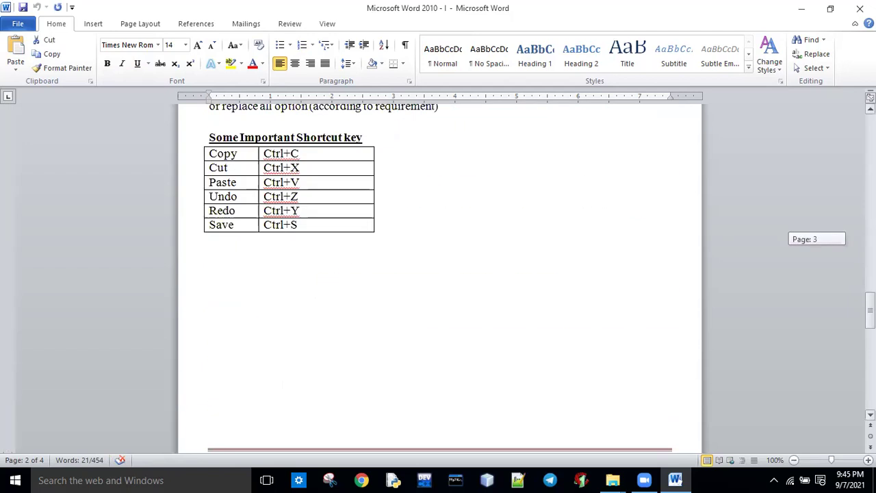
pyautogui.click(228, 309)
pyautogui.hotkey('ctrl', 'v')
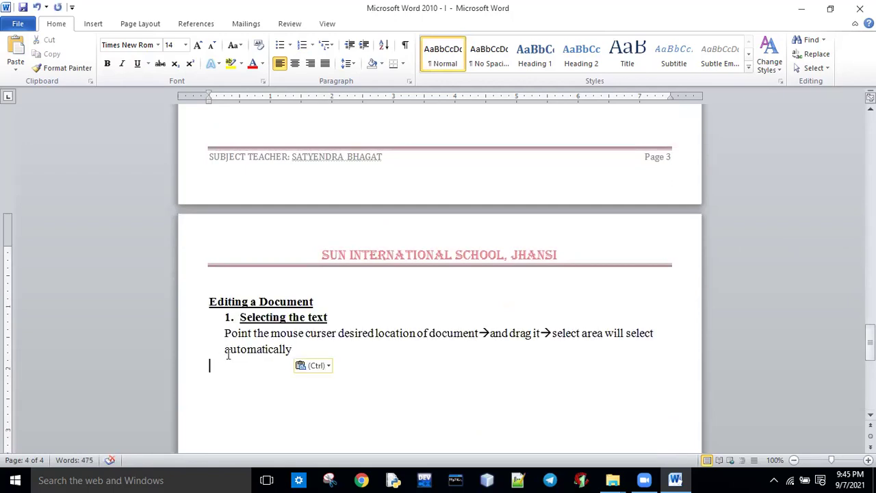
pyautogui.rightClick(213, 372)
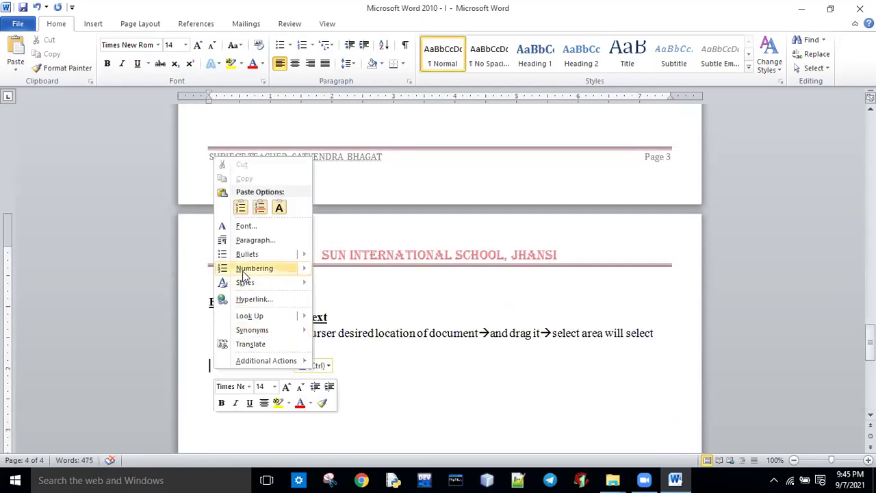
pyautogui.click(240, 208)
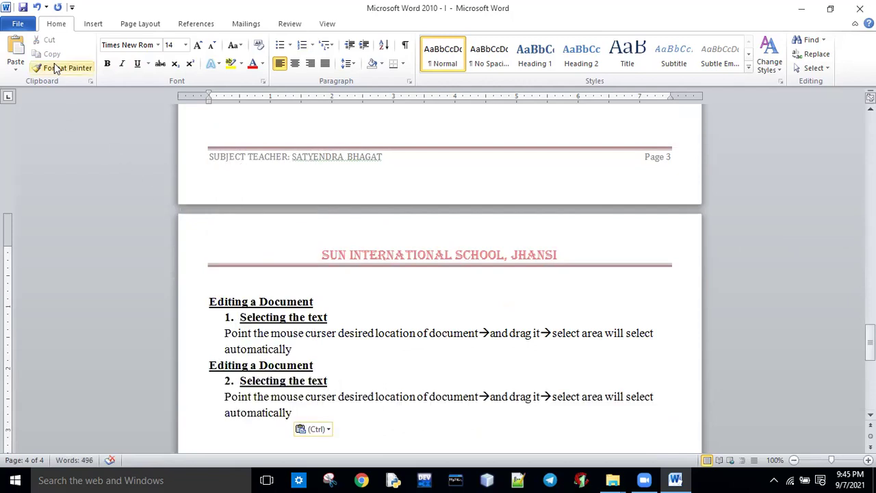
pyautogui.click(17, 50)
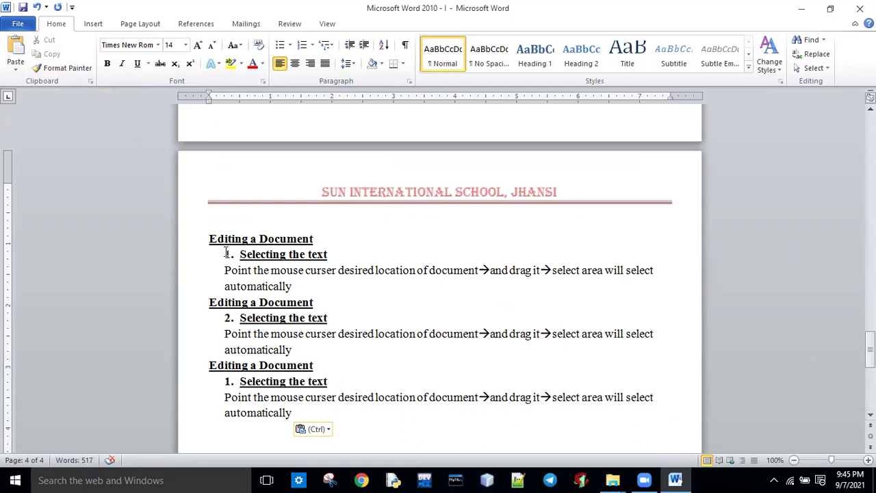
pyautogui.moveTo(207, 239); pyautogui.dragTo(329, 420)
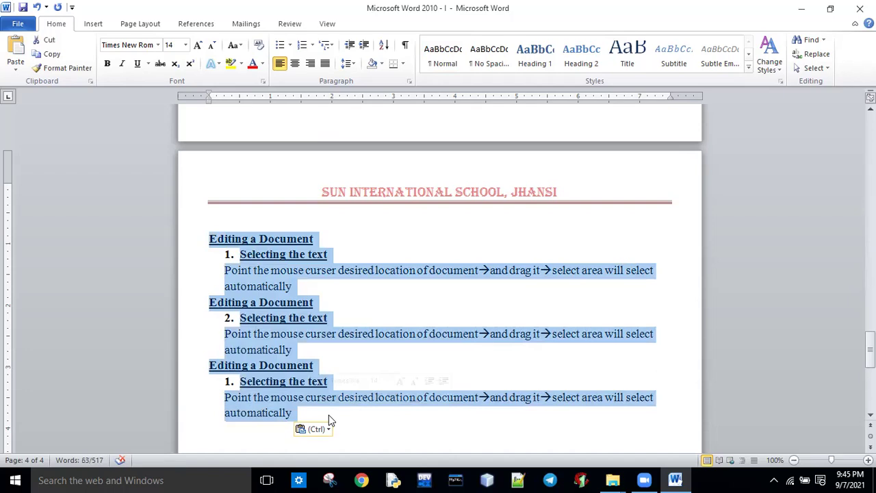
pyautogui.press('Delete')
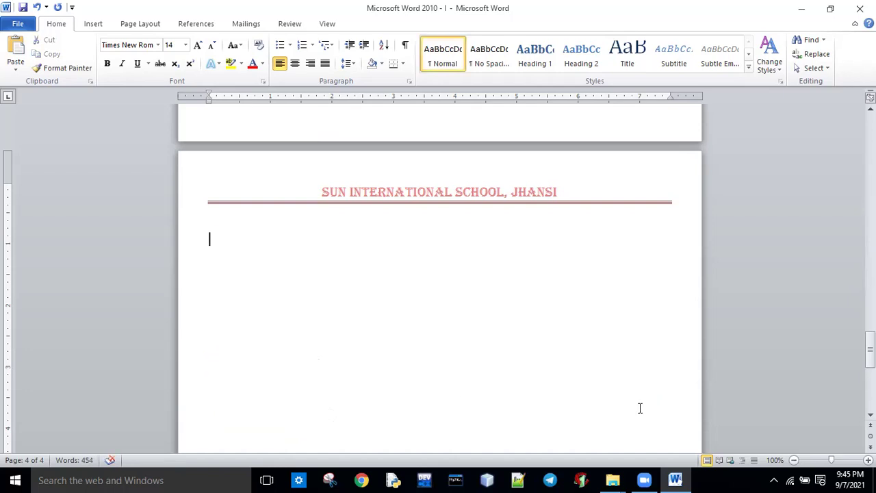
pyautogui.moveTo(869, 351); pyautogui.dragTo(870, 240)
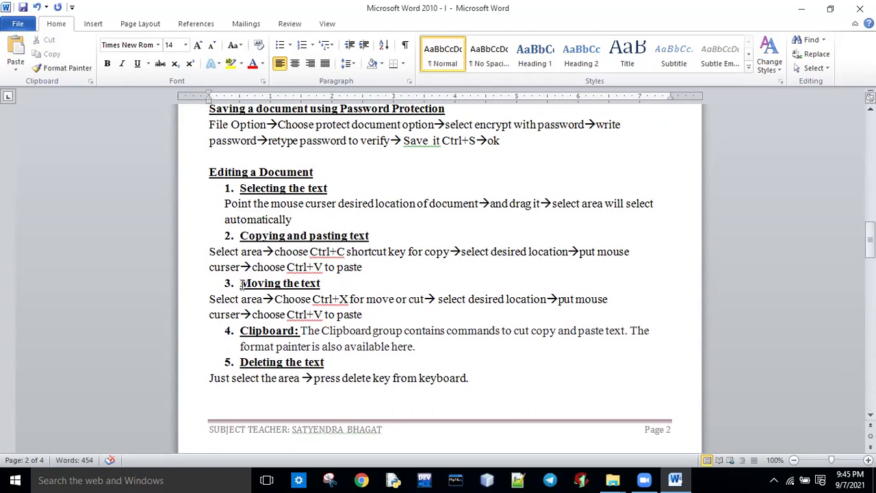
# Step: Cut the Moving the text item, paste it onto empty page 4, then undo that paste
pyautogui.moveTo(241, 286); pyautogui.dragTo(370, 315)
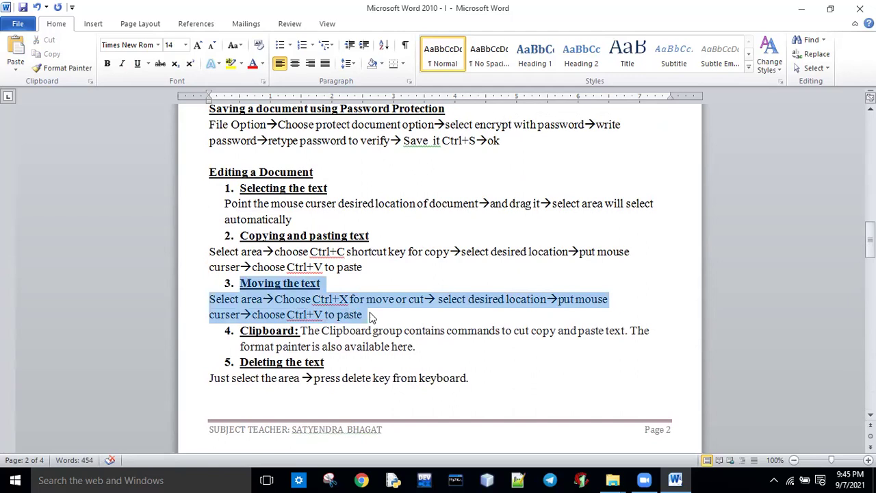
pyautogui.hotkey('ctrl', 'x')
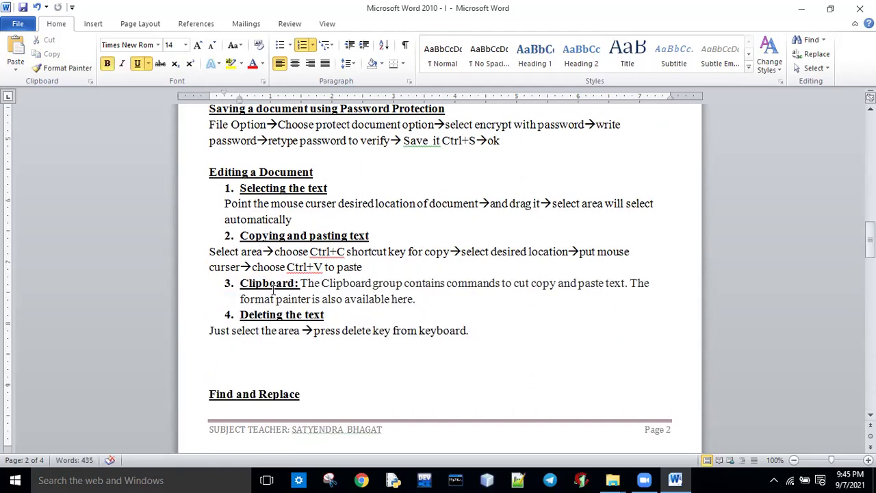
pyautogui.moveTo(870, 236); pyautogui.dragTo(871, 343)
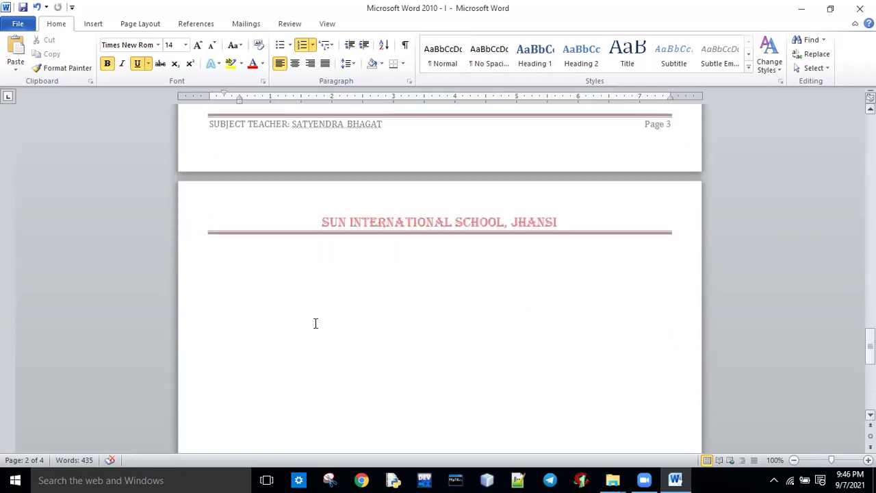
pyautogui.click(247, 286)
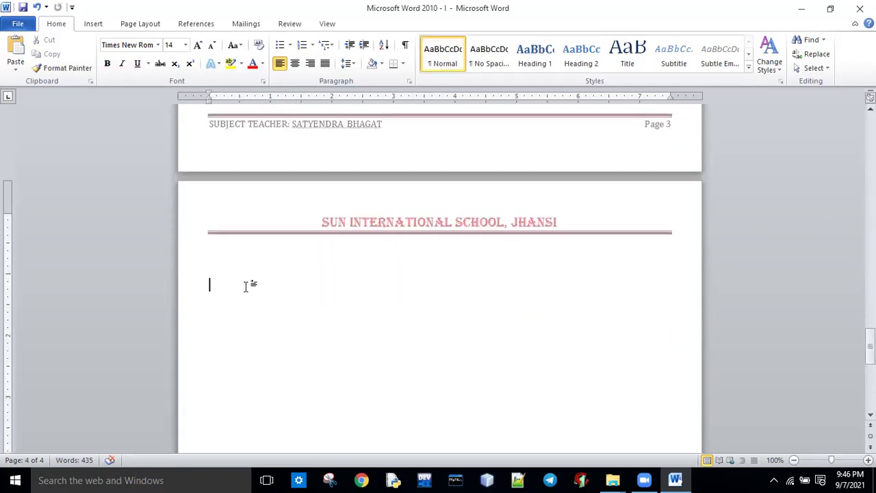
pyautogui.hotkey('ctrl', 'v')
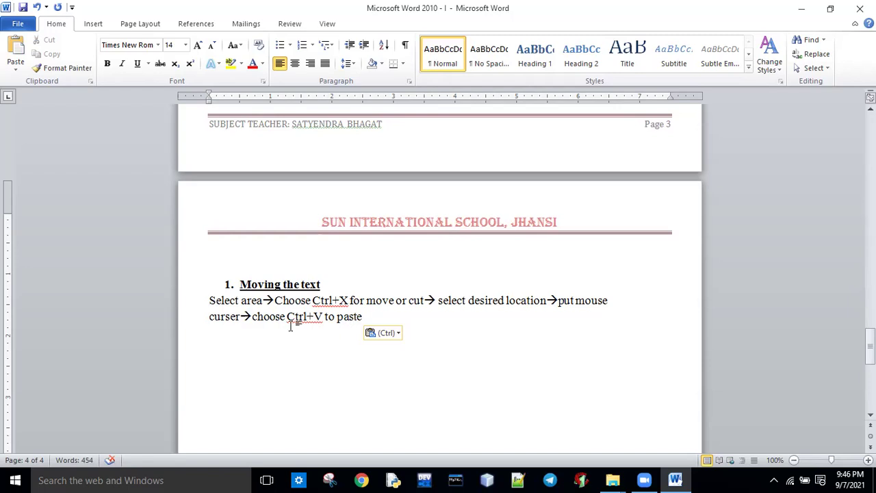
pyautogui.hotkey('ctrl', 'z')
pyautogui.hotkey('ctrl', 'z')
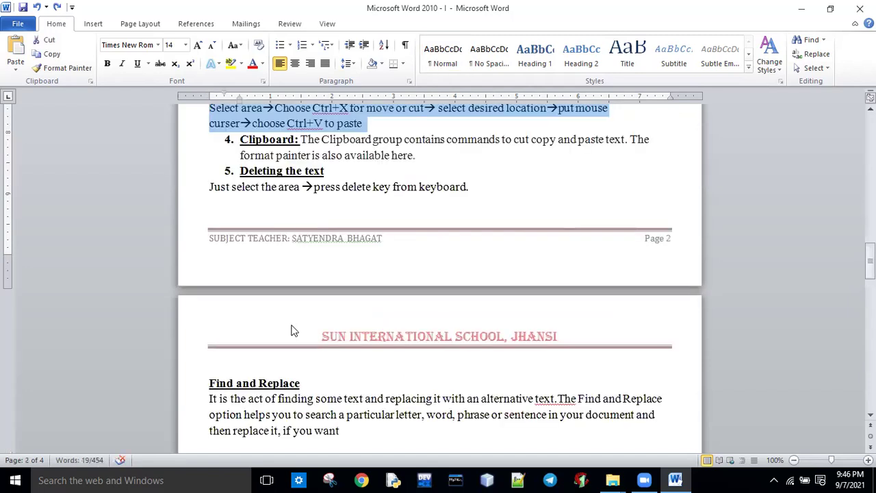
pyautogui.moveTo(870, 257); pyautogui.dragTo(871, 236)
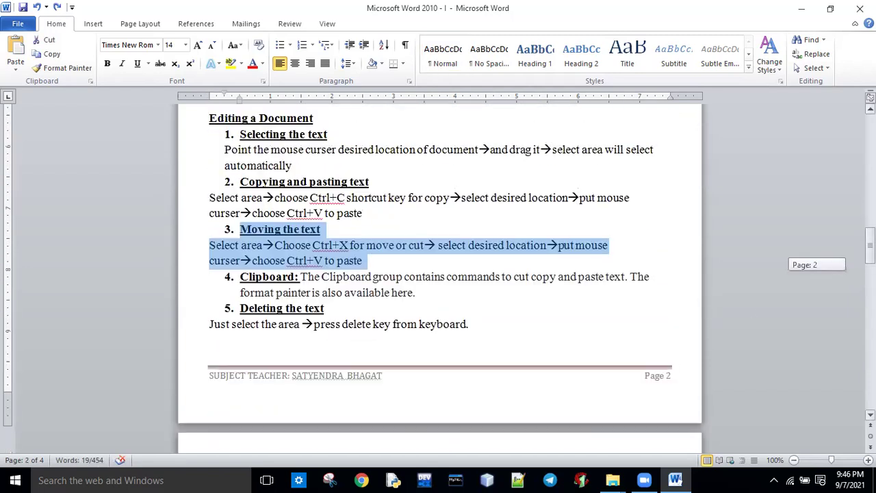
pyautogui.click(534, 292)
# Step: Cut the Moving the text item again, paste it below the shortcut table, and undo the paste
pyautogui.moveTo(239, 228); pyautogui.dragTo(375, 264)
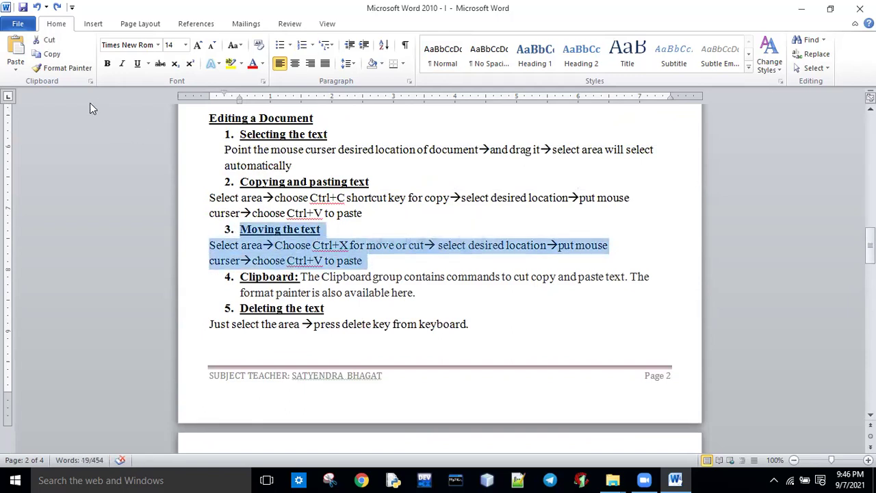
pyautogui.click(56, 47)
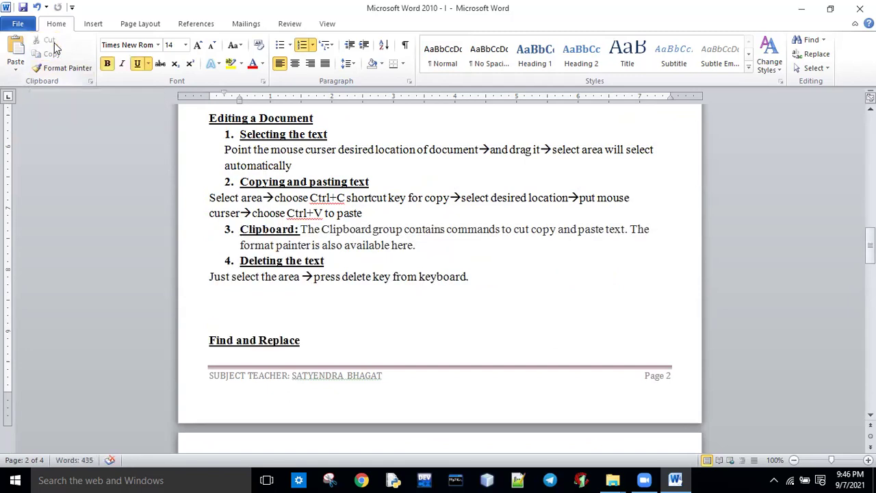
pyautogui.scroll(-12, 232, 318)
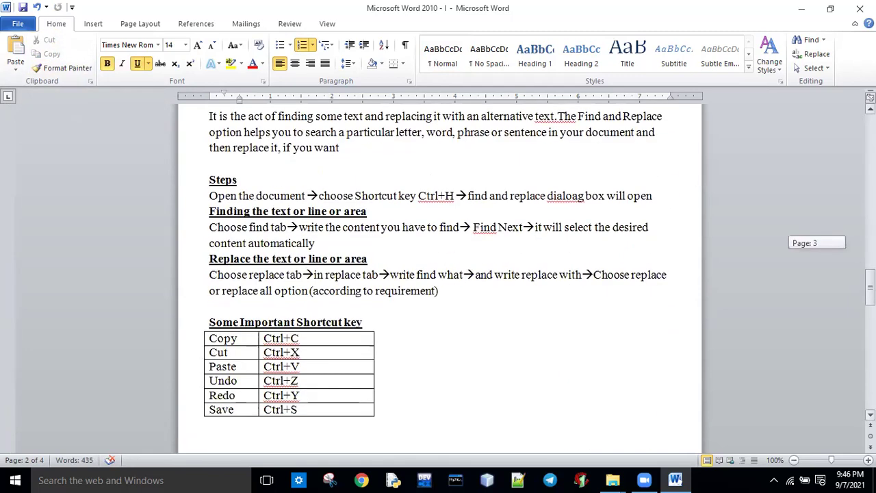
pyautogui.click(232, 318)
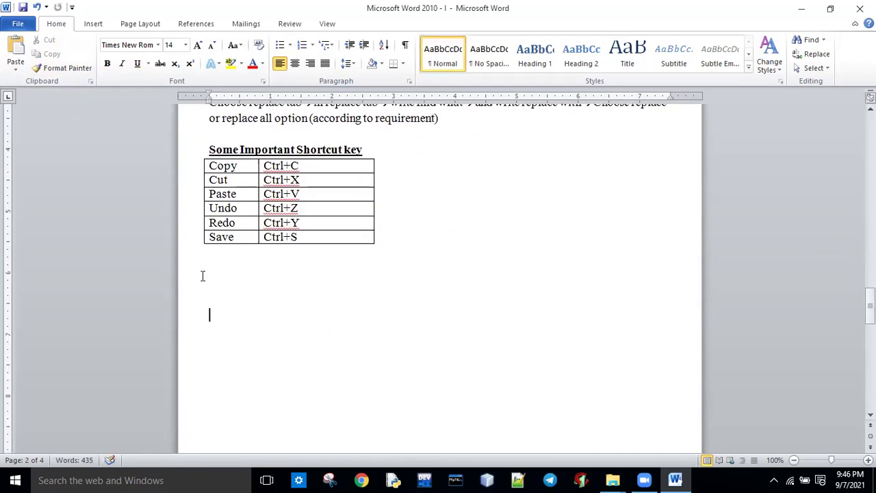
pyautogui.click(16, 54)
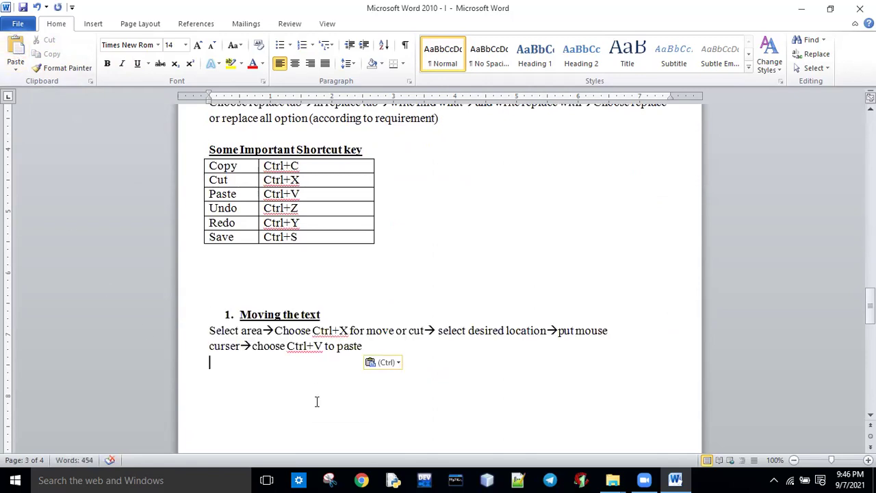
pyautogui.hotkey('ctrl', 'z')
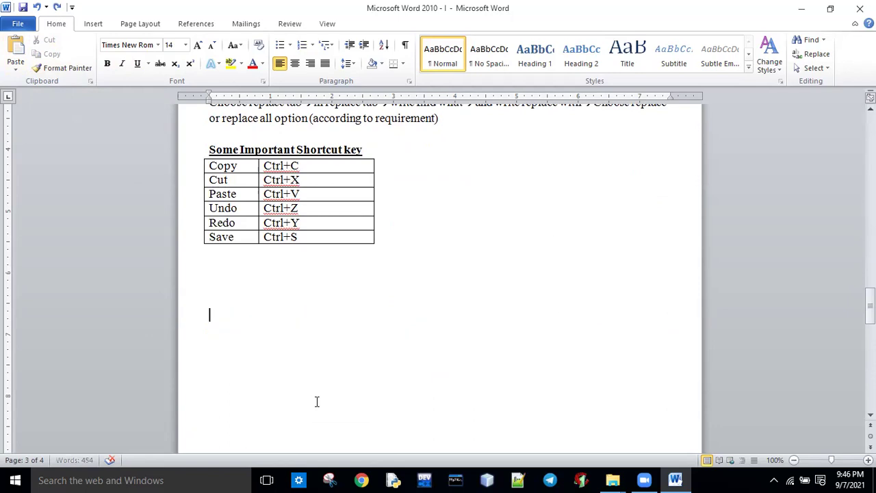
pyautogui.scroll(12, 615, 306)
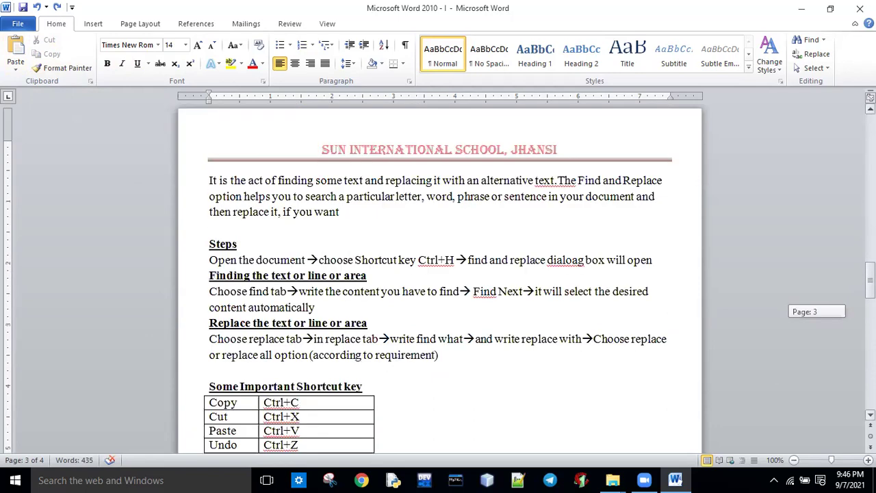
# Step: Redo to restore the Moving the text item, then select the Deleting the text instruction line
pyautogui.hotkey('ctrl', 'y')
pyautogui.click(490, 335)
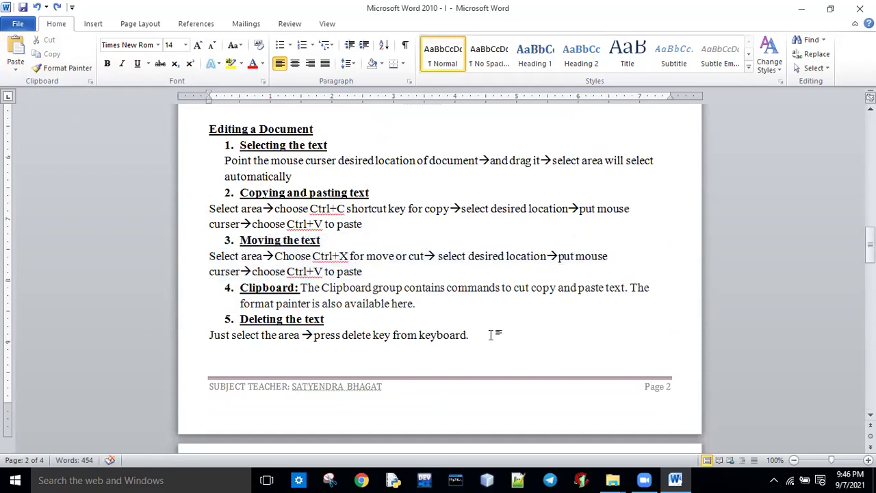
pyautogui.moveTo(300, 286); pyautogui.dragTo(645, 297)
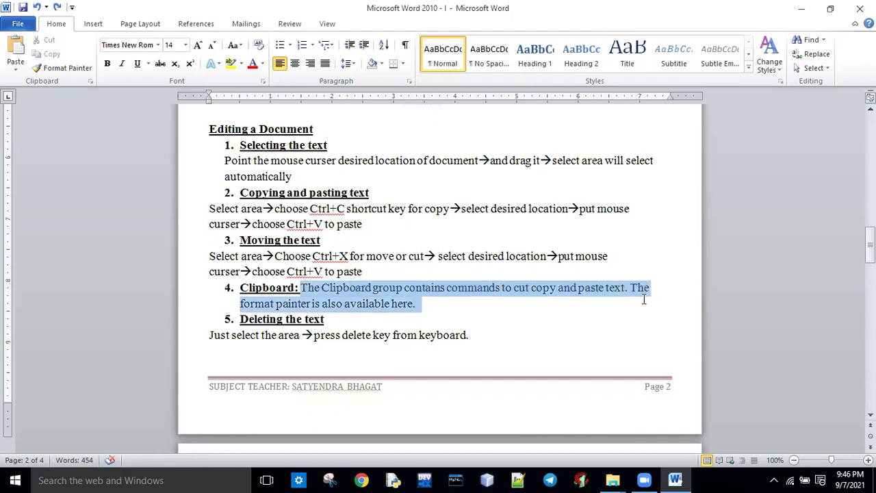
pyautogui.click(426, 308)
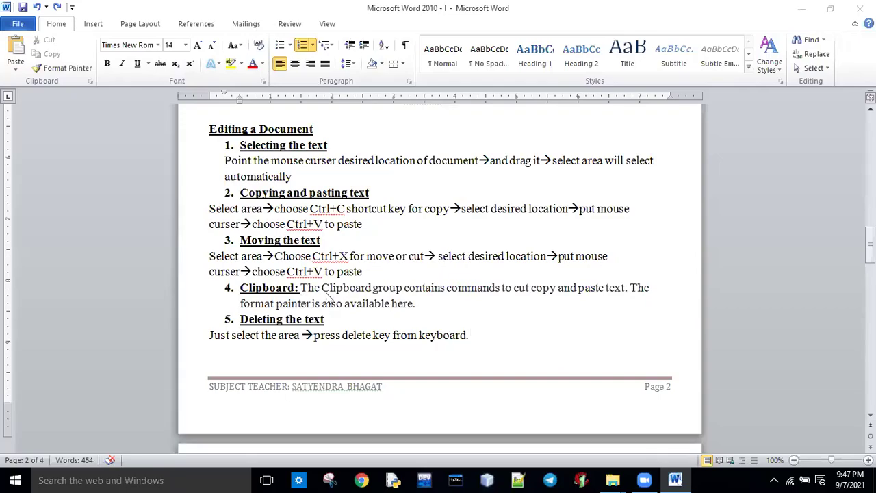
pyautogui.click(417, 307)
pyautogui.moveTo(207, 337); pyautogui.dragTo(481, 338)
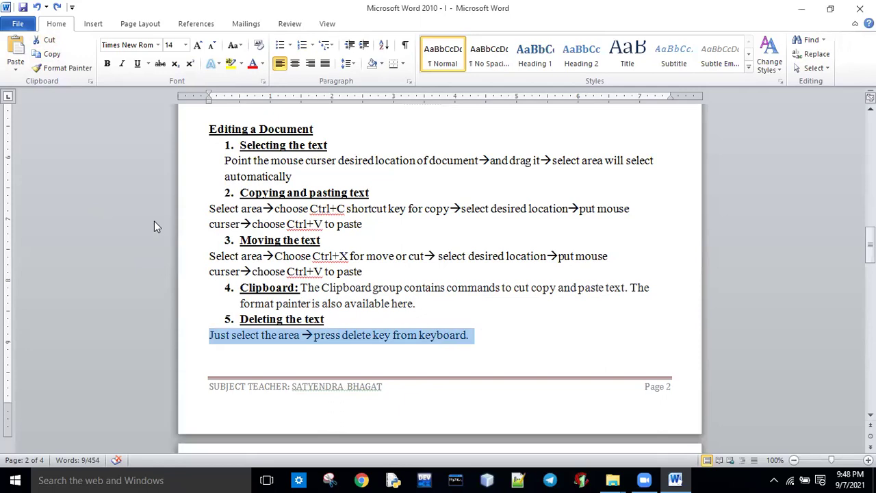
# Step: Paste two copies of the delete instruction below the shortcut table, keeping source formatting
pyautogui.moveTo(870, 243); pyautogui.dragTo(870, 316)
pyautogui.click(203, 227)
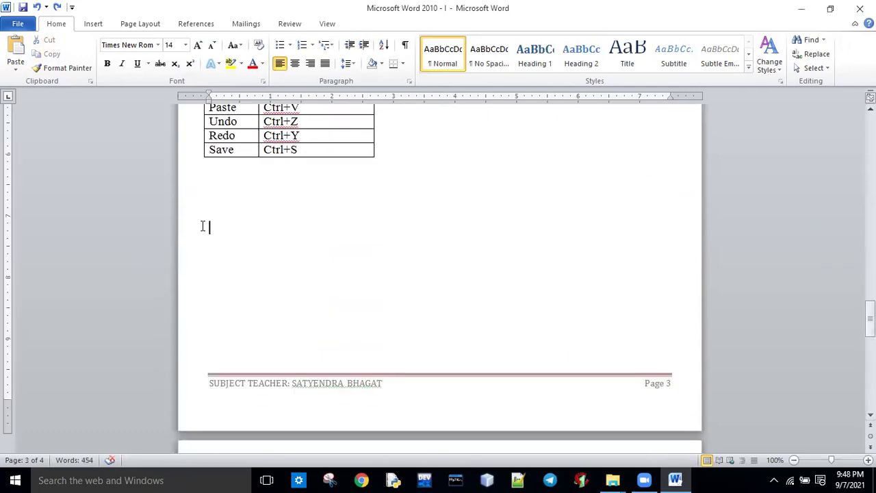
pyautogui.rightClick(203, 227)
pyautogui.click(231, 279)
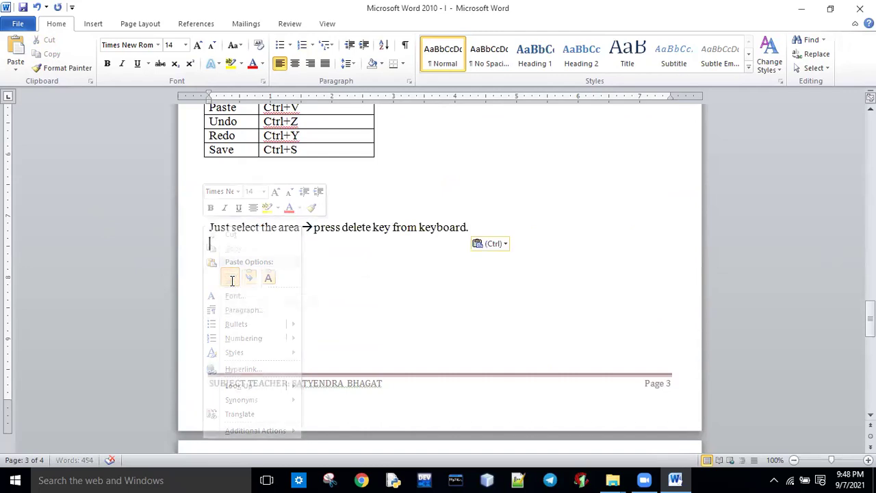
pyautogui.rightClick(231, 266)
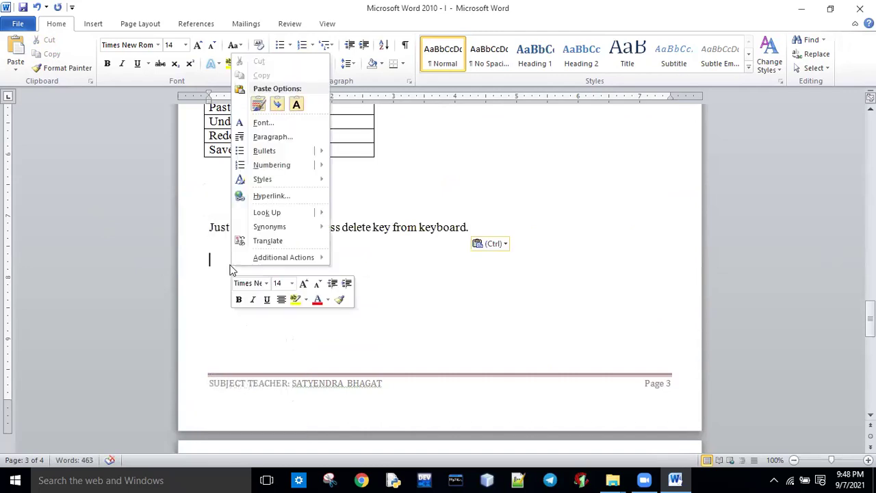
pyautogui.click(204, 304)
pyautogui.hotkey('ctrl', 'v')
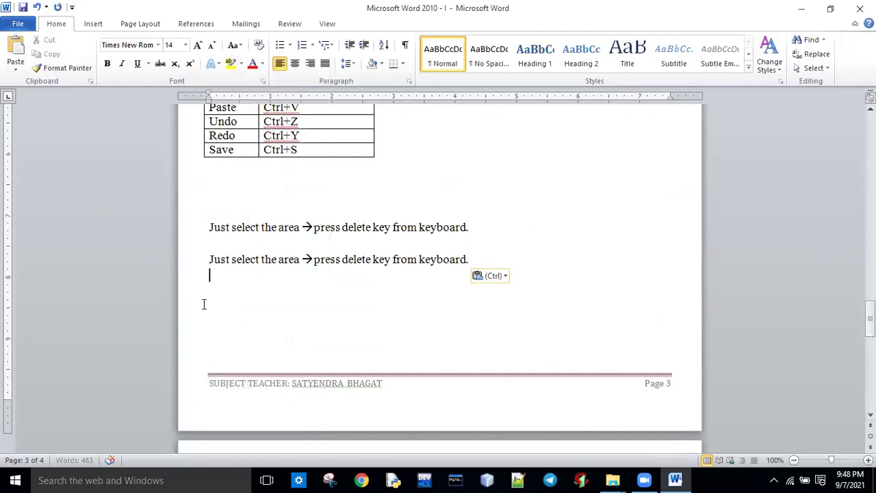
# Step: Select both pasted instruction lines and delete them, leaving the area blank
pyautogui.moveTo(208, 227); pyautogui.dragTo(460, 265)
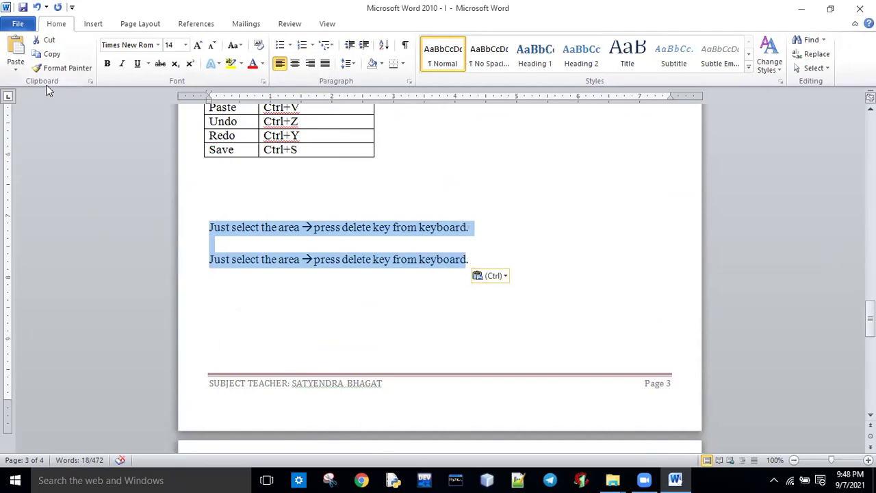
pyautogui.press('Delete')
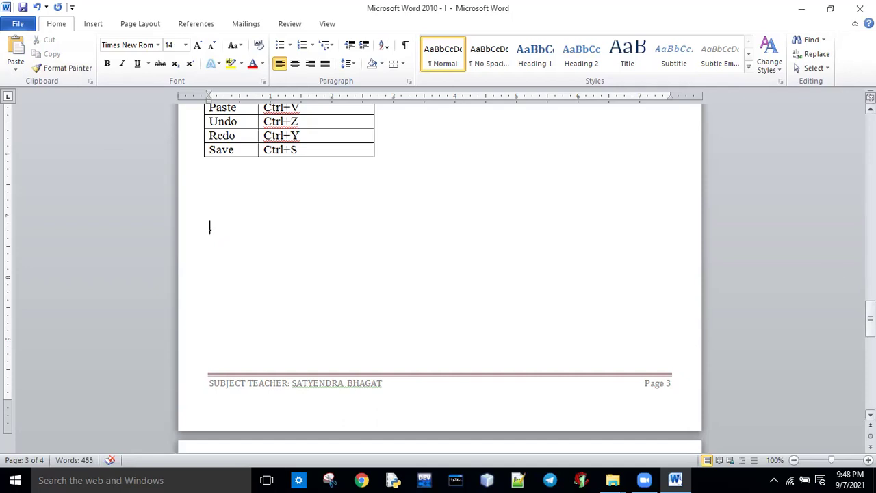
pyautogui.moveTo(871, 310); pyautogui.dragTo(871, 254)
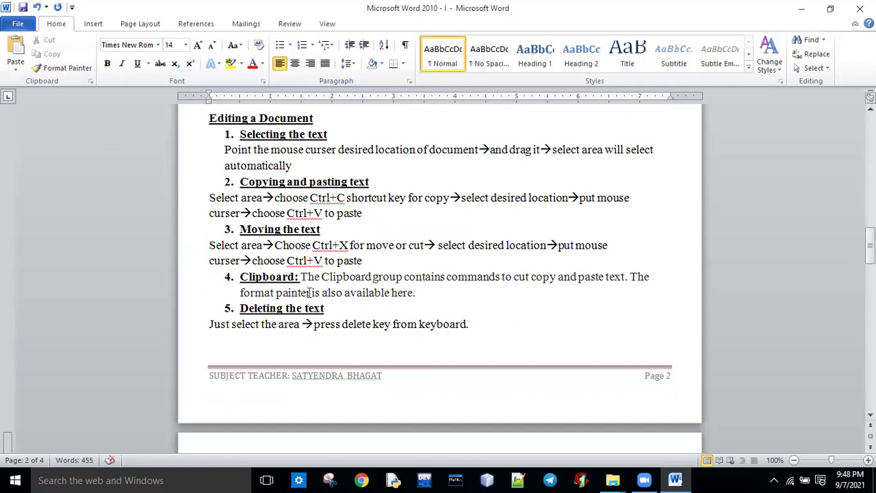
# Step: After 'here.' in the Clipboard item, type 'It cantain', fixing typing slips along the way
pyautogui.click(420, 294)
pyautogui.write('It is')
pyautogui.press('BackSpace')
pyautogui.press('BackSpace')
pyautogui.write('cantion')
pyautogui.press('BackSpace')
pyautogui.press('BackSpace')
pyautogui.press('BackSpace')
pyautogui.press('BackSpace')
pyautogui.press('BackSpace')
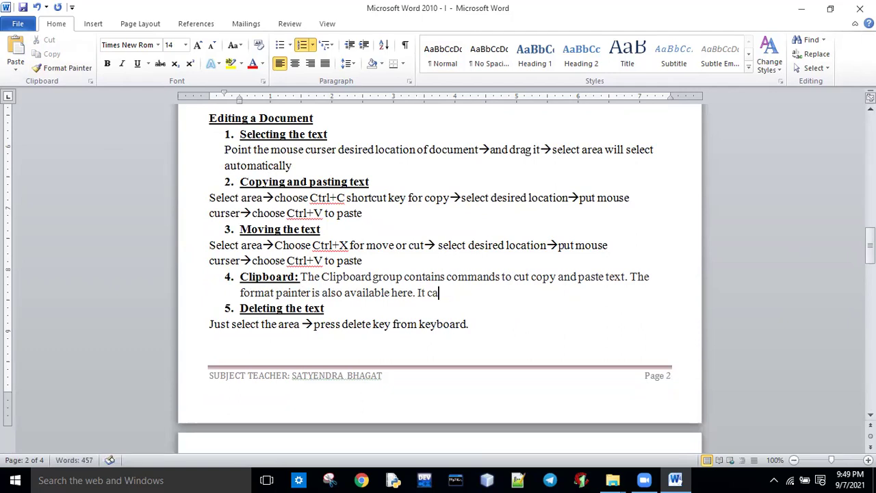
pyautogui.write('ntain')
pyautogui.rightClick(455, 292)
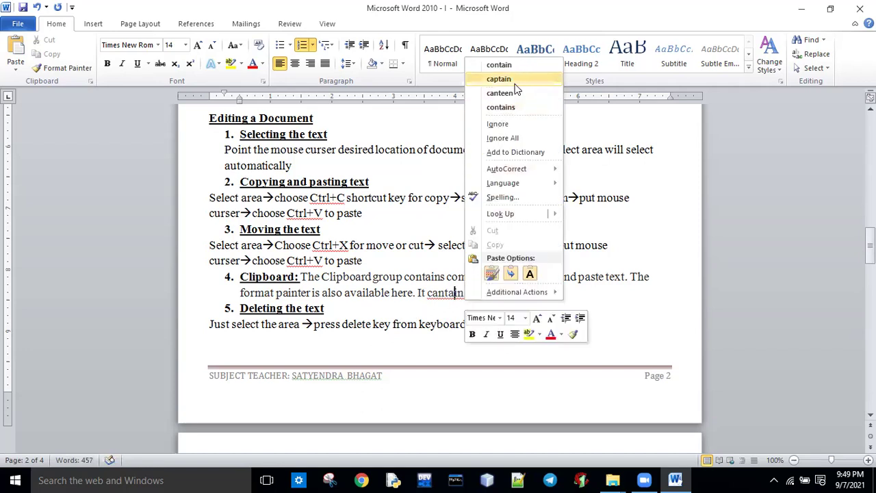
pyautogui.click(458, 305)
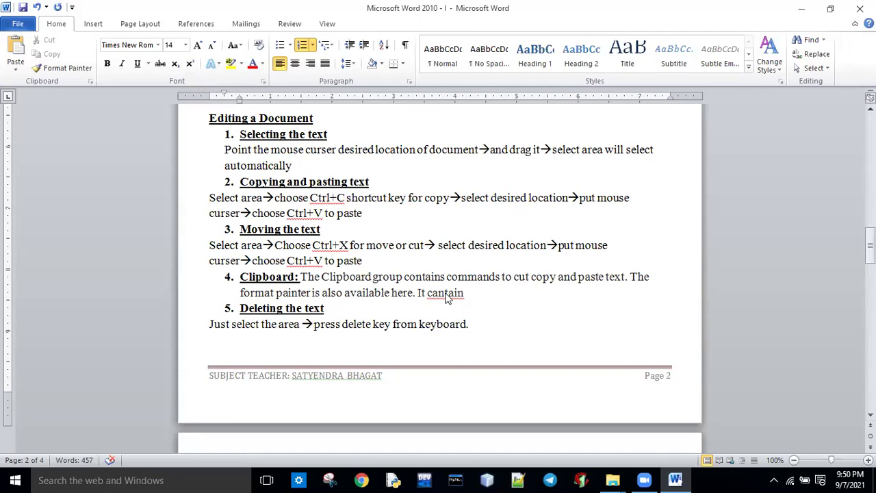
# Step: Correct 'cantain' to 'contains' and finish with 'memory to keep the selection of given part'
pyautogui.doubleClick(446, 293)
pyautogui.rightClick(445, 293)
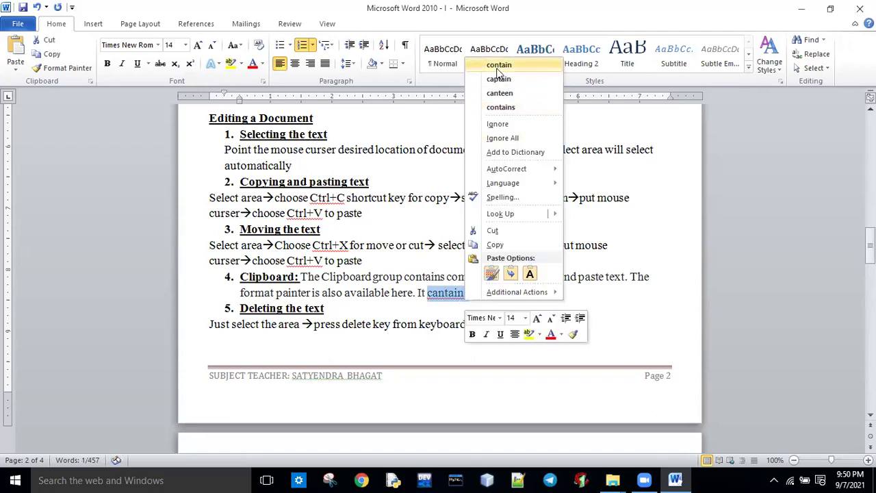
pyautogui.click(497, 107)
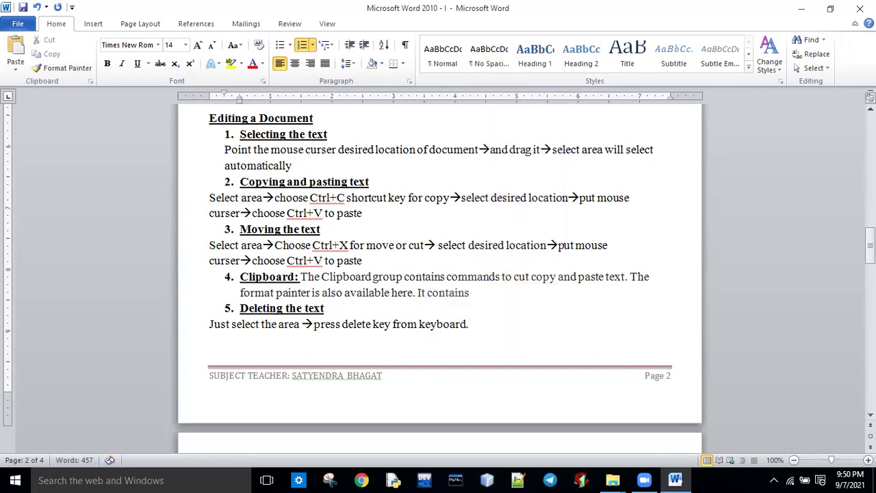
pyautogui.write('memory to')
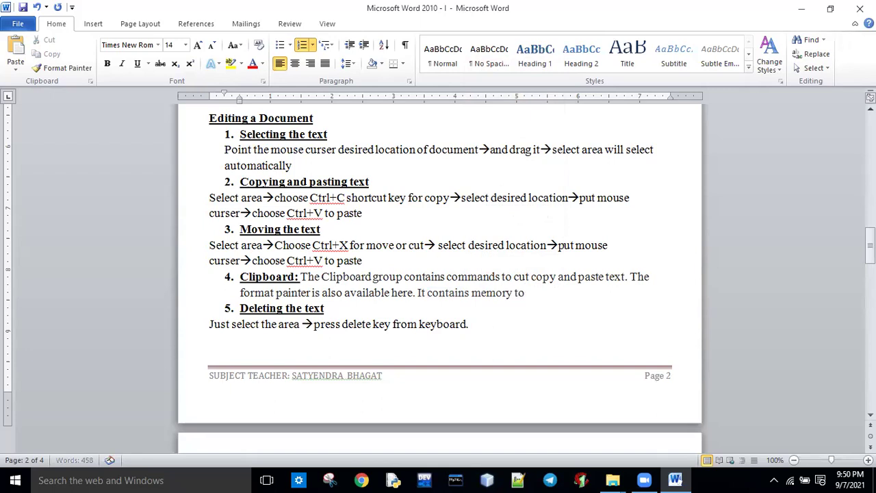
pyautogui.write(' keep the selection')
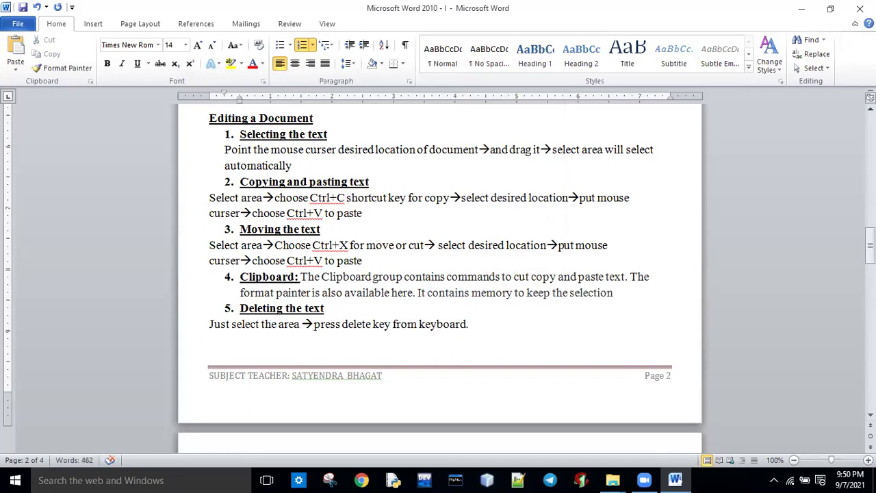
pyautogui.write(' of given part')
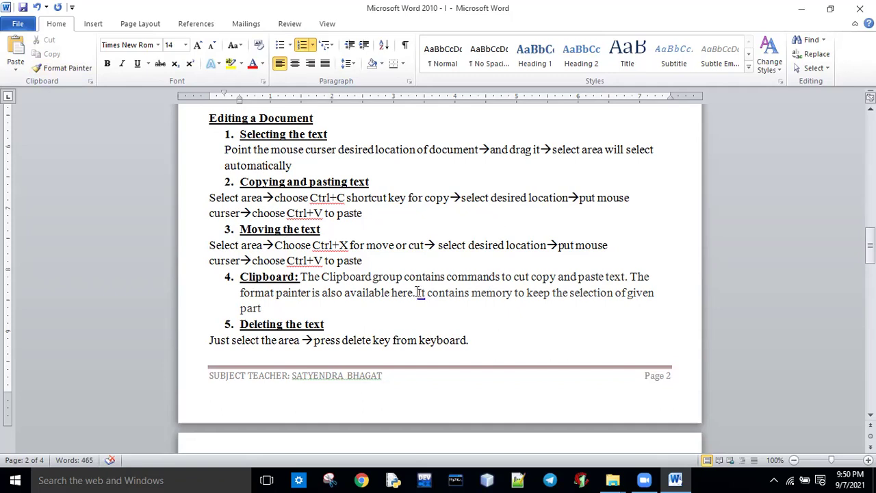
# Step: Delete the unfinished 'It contains memory…' sentence so the Clipboard item ends at 'also available here.'
pyautogui.moveTo(414, 293); pyautogui.dragTo(428, 308)
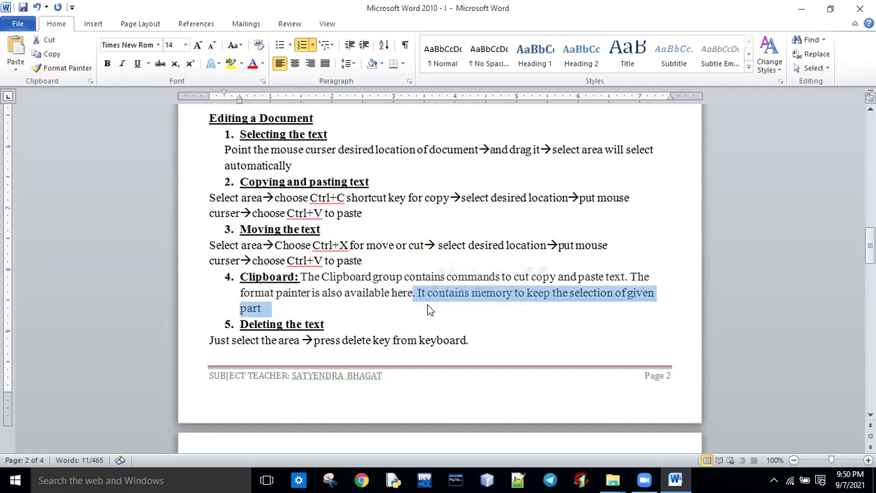
pyautogui.press('Delete')
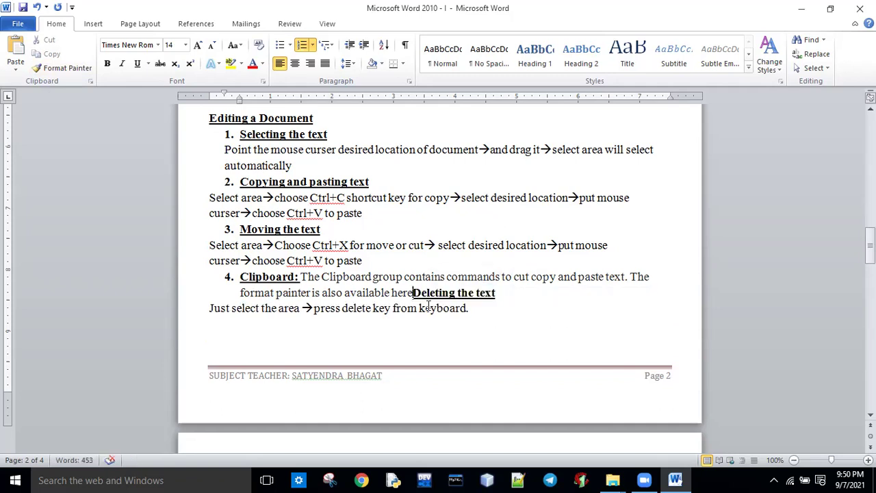
pyautogui.hotkey('ctrl', 'z')
pyautogui.click(405, 313)
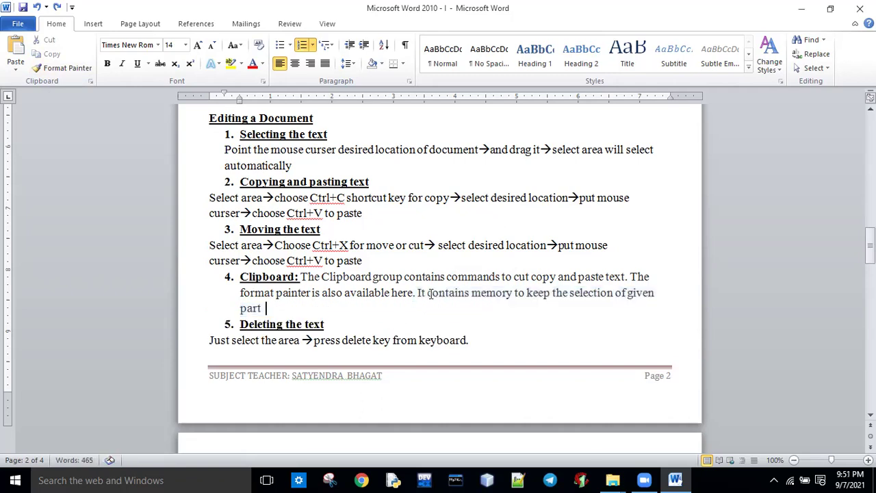
pyautogui.moveTo(267, 308); pyautogui.dragTo(228, 310)
pyautogui.press('Delete')
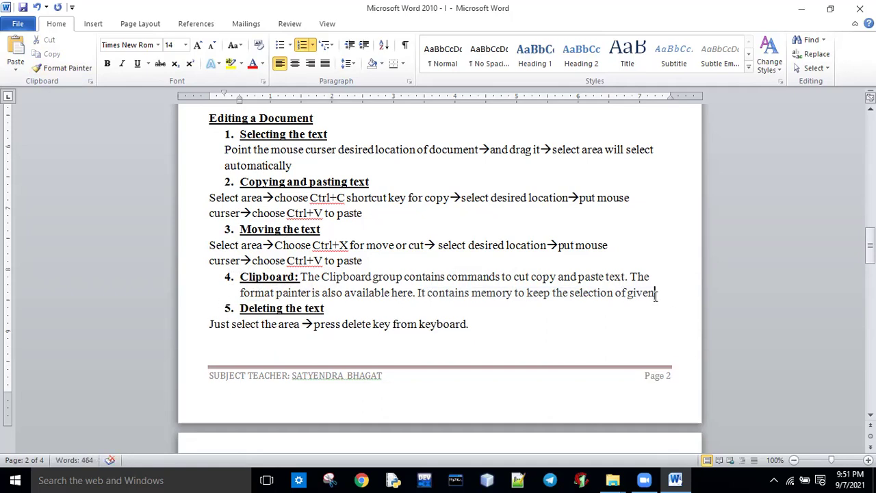
pyautogui.press('BackSpace')
pyautogui.press('BackSpace')
pyautogui.press('BackSpace')
pyautogui.press('BackSpace')
pyautogui.press('BackSpace')
pyautogui.press('BackSpace')
pyautogui.press('BackSpace')
pyautogui.press('BackSpace')
pyautogui.press('BackSpace')
pyautogui.press('BackSpace')
pyautogui.press('BackSpace')
pyautogui.press('BackSpace')
pyautogui.press('BackSpace')
pyautogui.press('BackSpace')
pyautogui.press('BackSpace')
pyautogui.press('BackSpace')
pyautogui.press('BackSpace')
pyautogui.press('BackSpace')
pyautogui.press('BackSpace')
pyautogui.press('BackSpace')
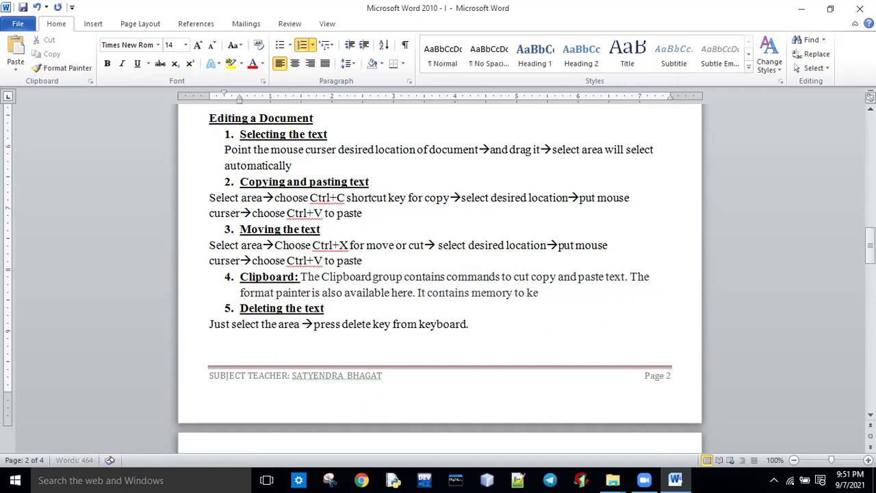
pyautogui.press('BackSpace')
pyautogui.press('BackSpace')
pyautogui.press('BackSpace')
pyautogui.press('BackSpace')
pyautogui.press('BackSpace')
pyautogui.press('BackSpace')
pyautogui.press('BackSpace')
pyautogui.press('BackSpace')
pyautogui.press('BackSpace')
pyautogui.press('BackSpace')
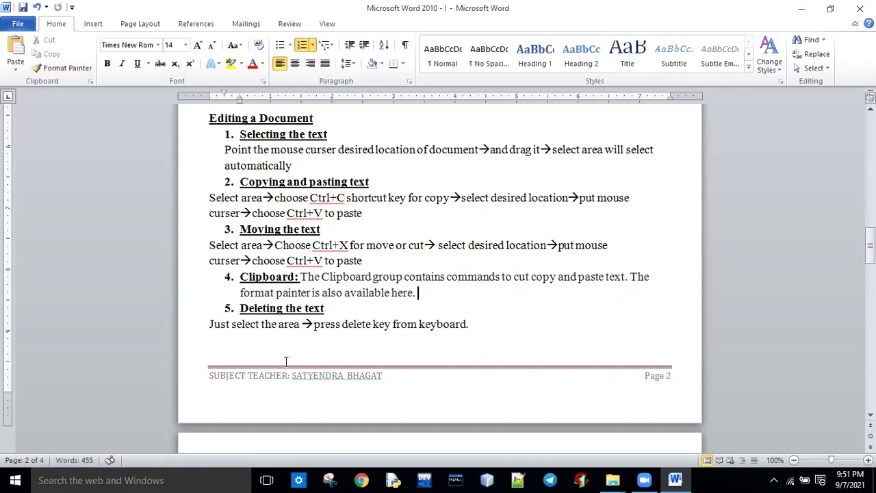
pyautogui.moveTo(870, 236); pyautogui.dragTo(869, 277)
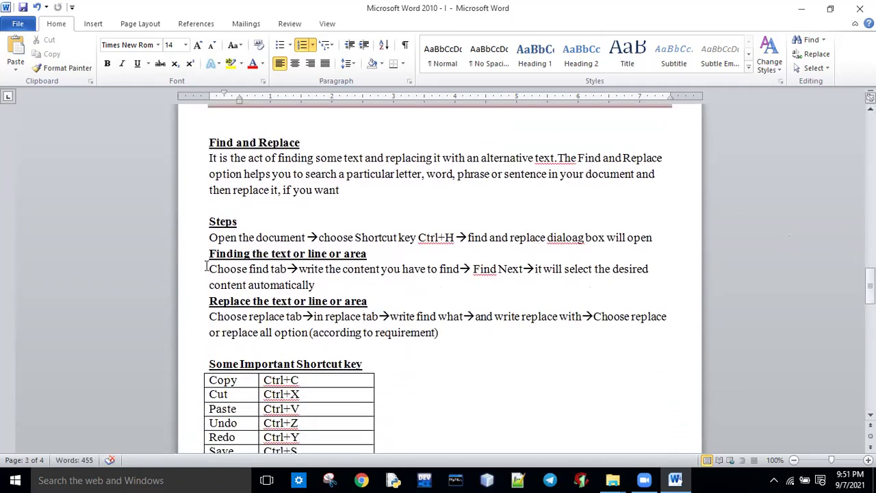
# Step: Correct 'text.The' to 'text. The' using the spelling suggestion in the Find and Replace paragraph
pyautogui.click(206, 207)
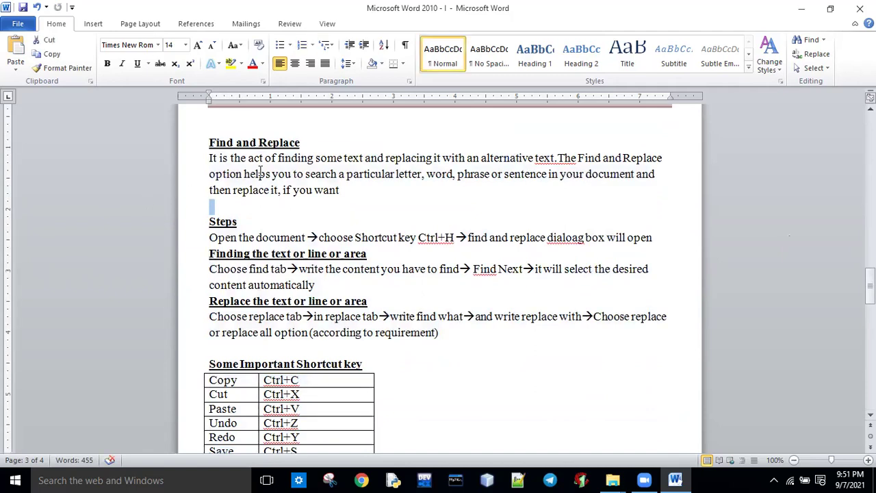
pyautogui.click(551, 159)
pyautogui.rightClick(552, 162)
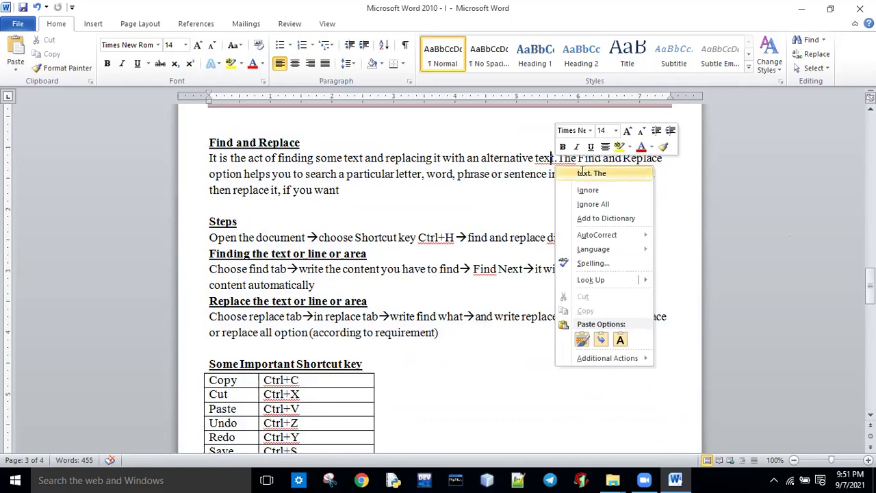
pyautogui.click(582, 173)
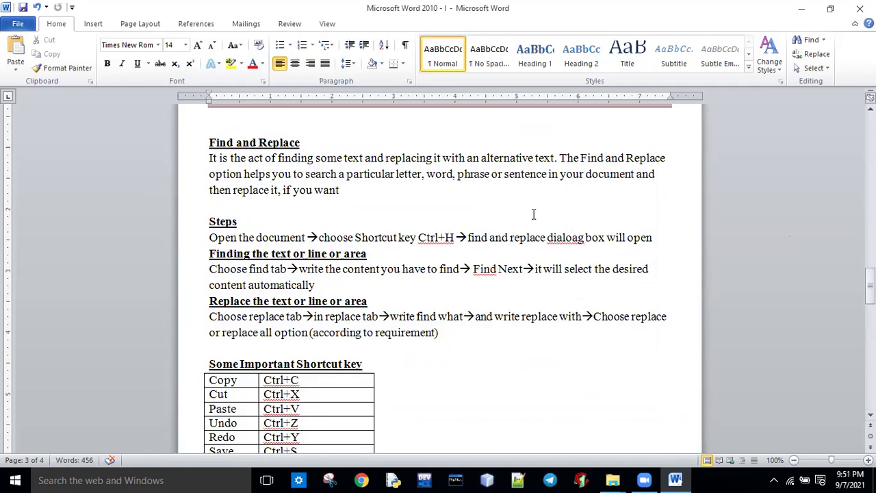
pyautogui.moveTo(869, 286); pyautogui.dragTo(870, 120)
pyautogui.hotkey('ctrl', 'f')
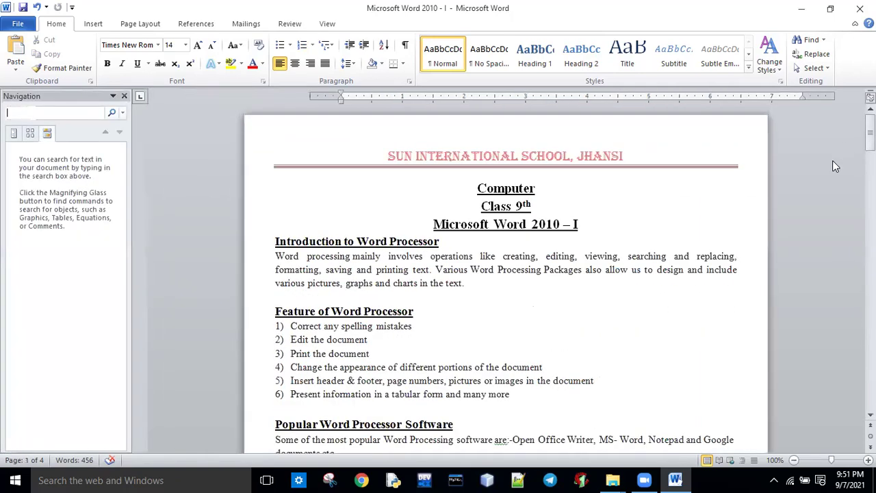
pyautogui.write('is')
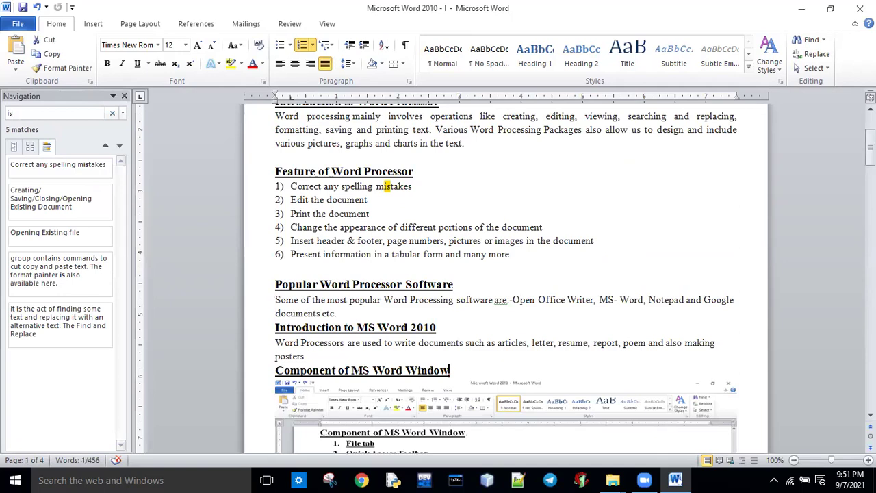
pyautogui.press('Return')
pyautogui.press('Return')
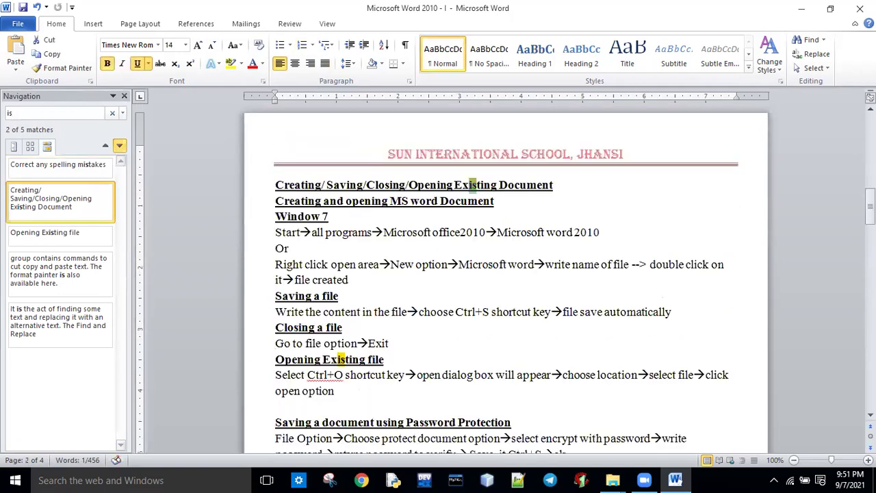
pyautogui.press('Return')
pyautogui.press('Return')
pyautogui.press('Return')
pyautogui.press('Return')
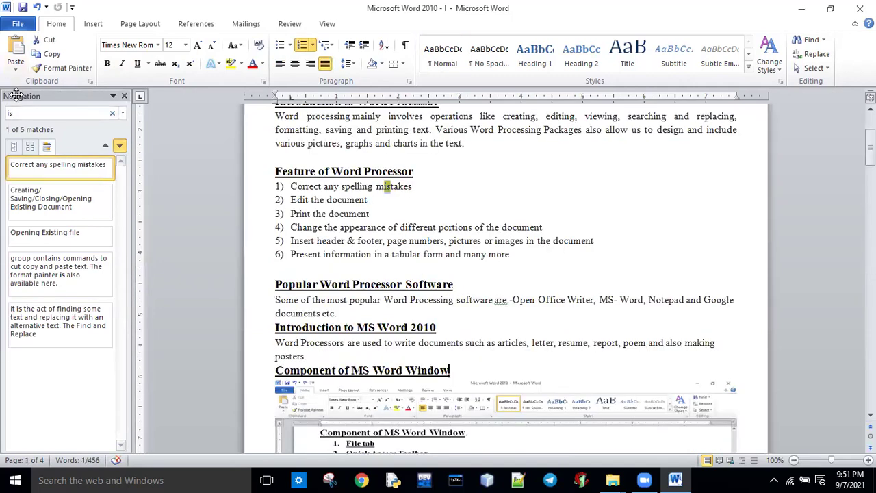
pyautogui.click(113, 113)
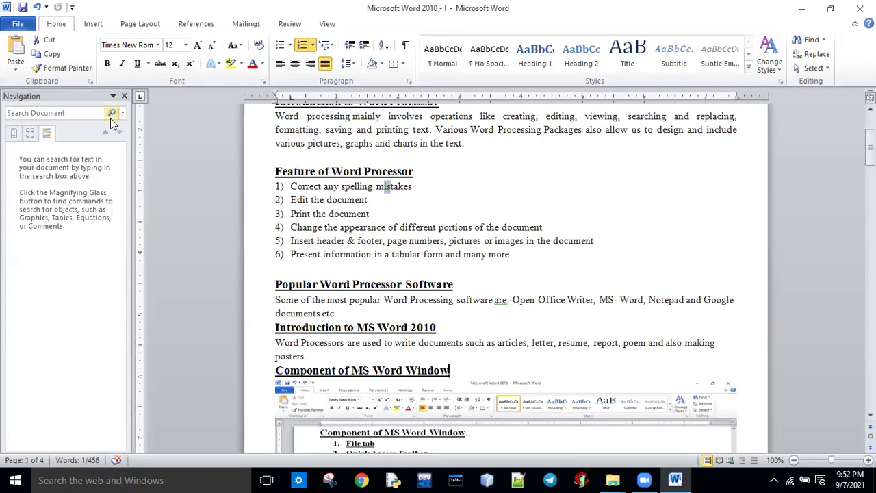
pyautogui.click(124, 96)
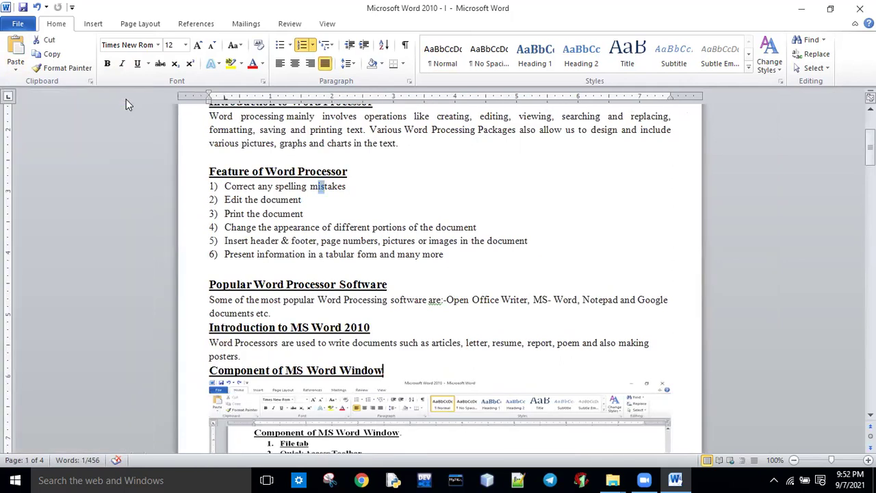
pyautogui.click(619, 254)
pyautogui.press('Up')
pyautogui.press('Up')
pyautogui.press('Up')
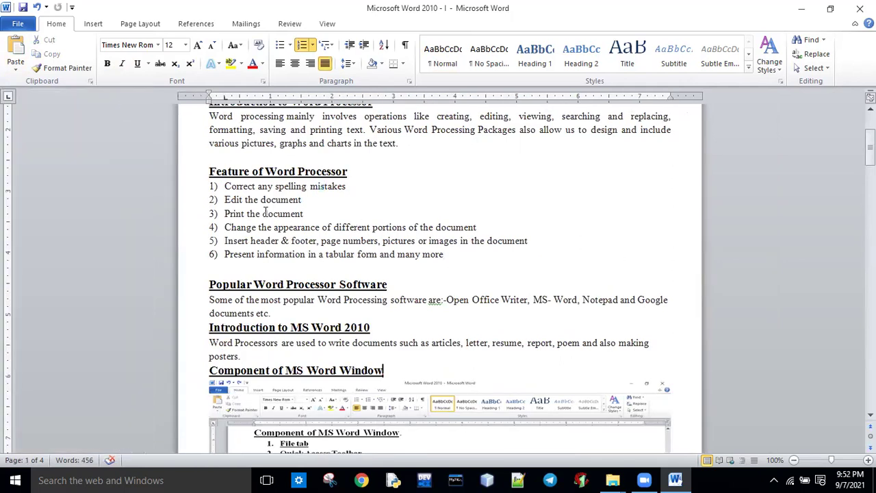
pyautogui.moveTo(260, 199); pyautogui.dragTo(302, 205)
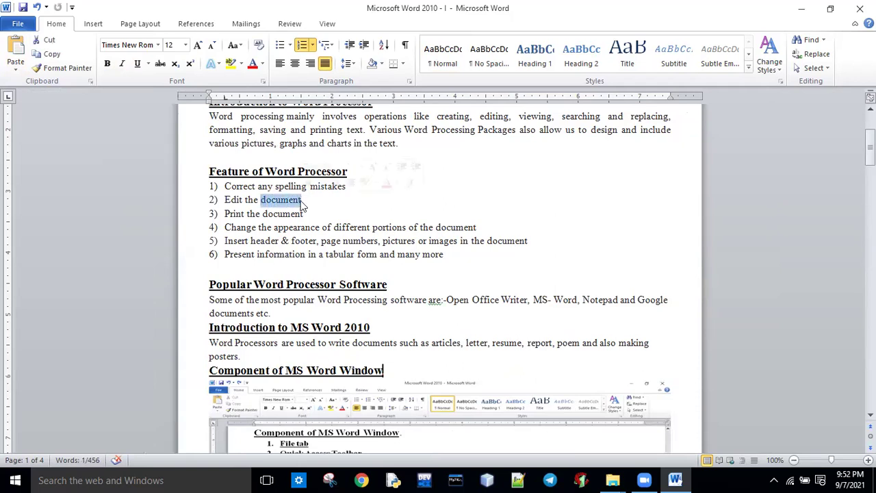
pyautogui.click(343, 205)
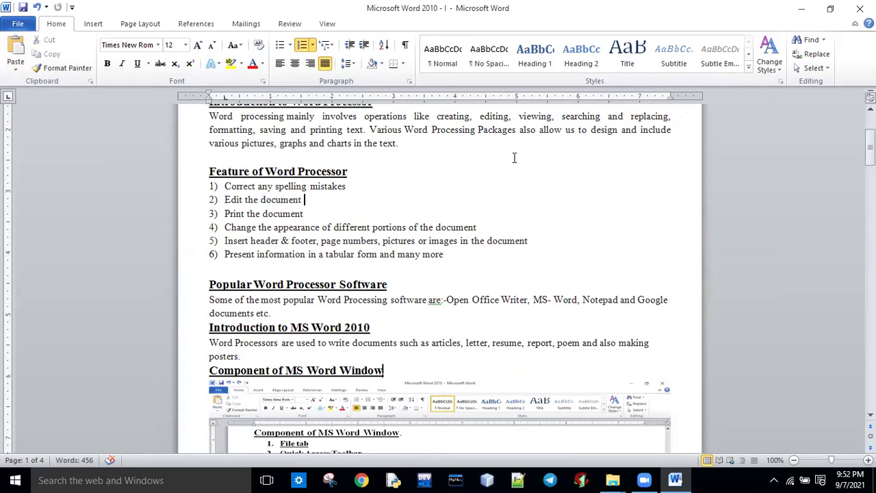
pyautogui.click(812, 40)
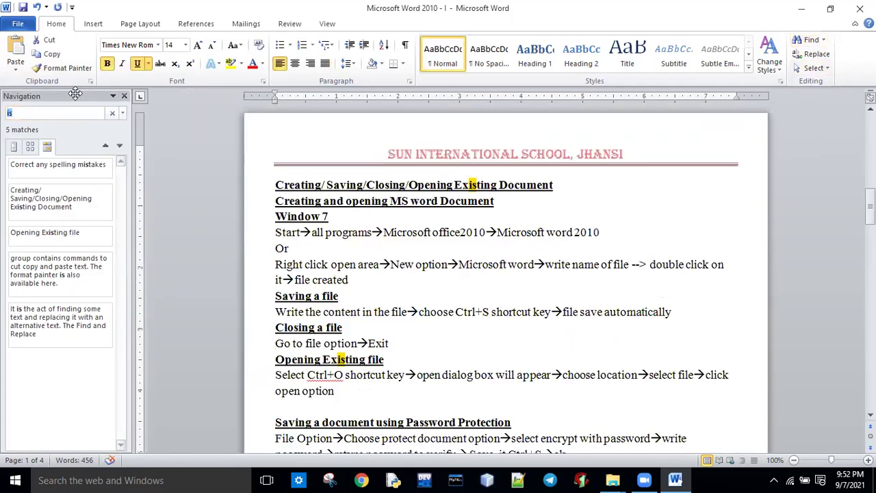
pyautogui.write('document')
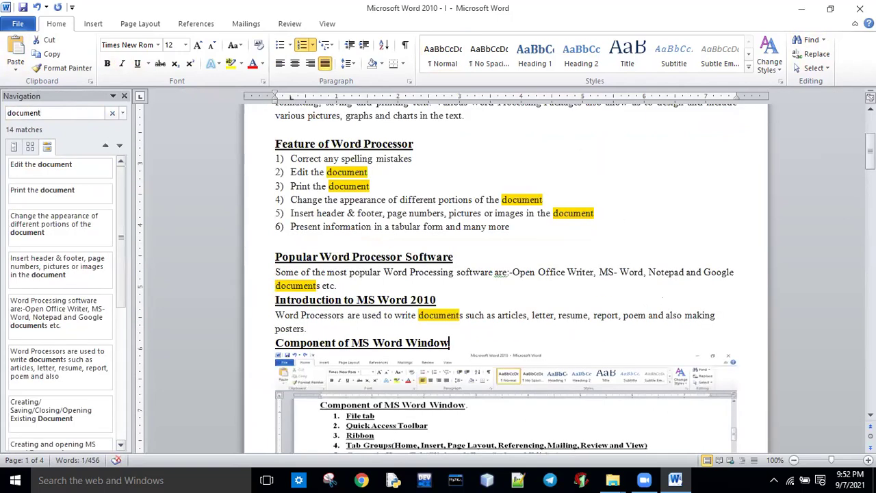
pyautogui.moveTo(870, 147)
pyautogui.mouseDown()
pyautogui.moveTo(870, 264)
pyautogui.moveTo(870, 134)
pyautogui.mouseUp()
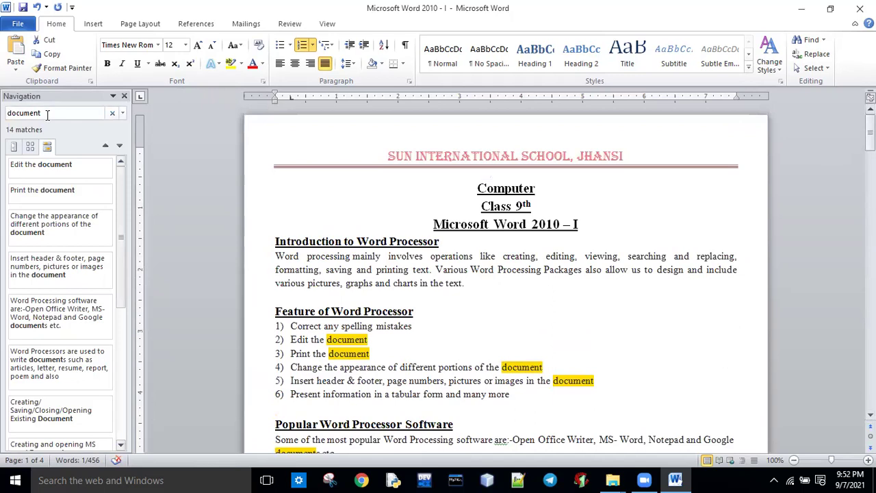
pyautogui.click(112, 113)
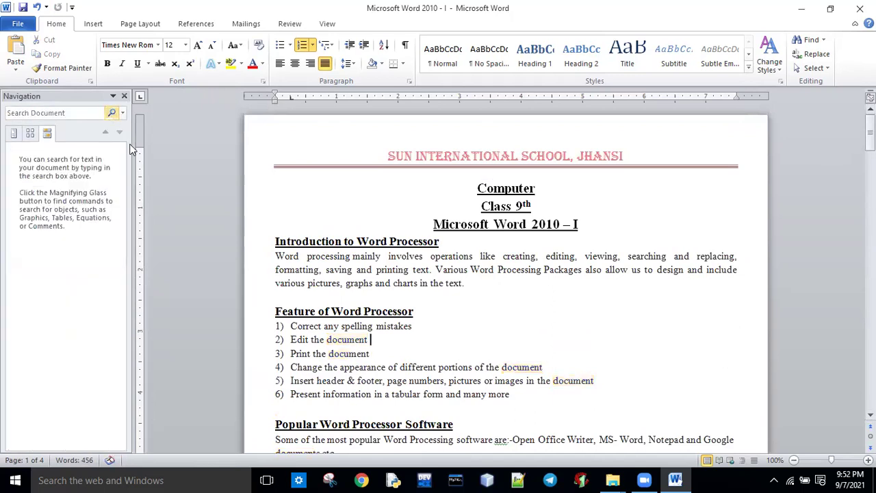
pyautogui.click(124, 95)
# Step: Select the word 'document' in list item 2, 'Edit the document'
pyautogui.moveTo(870, 133)
pyautogui.mouseDown()
pyautogui.moveTo(871, 163)
pyautogui.moveTo(871, 141)
pyautogui.mouseUp()
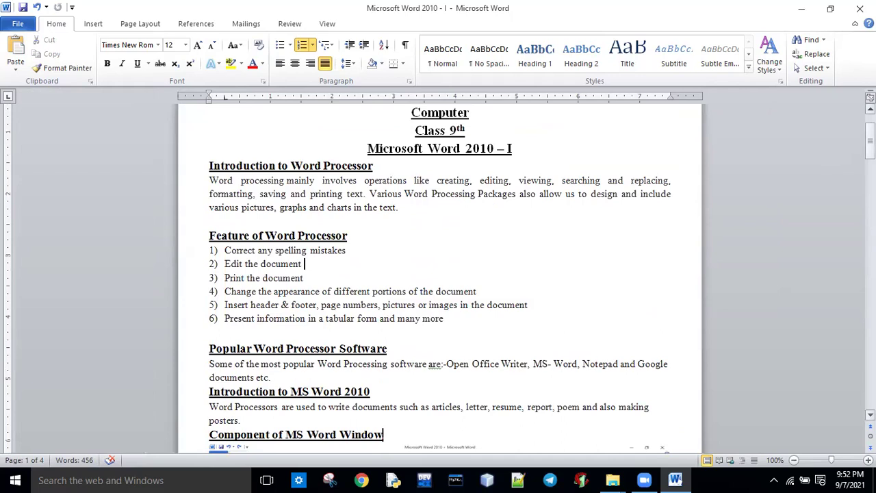
pyautogui.click(345, 269)
pyautogui.moveTo(260, 267); pyautogui.dragTo(302, 271)
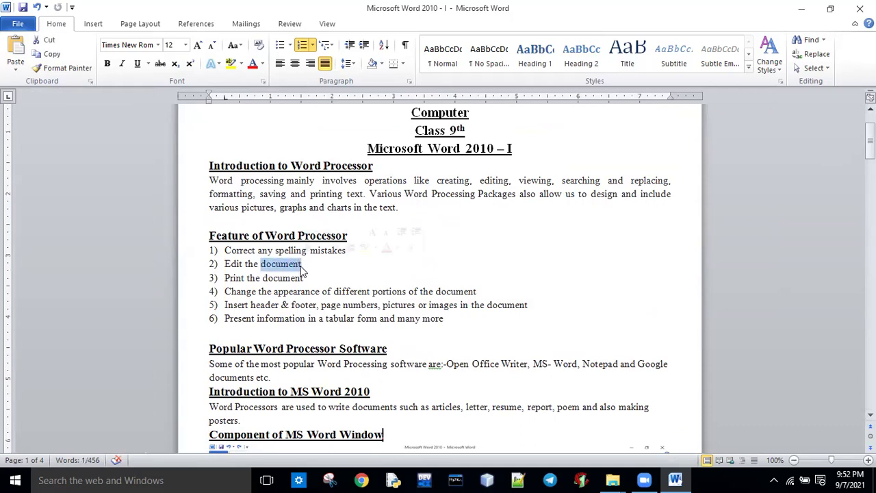
pyautogui.click(299, 265)
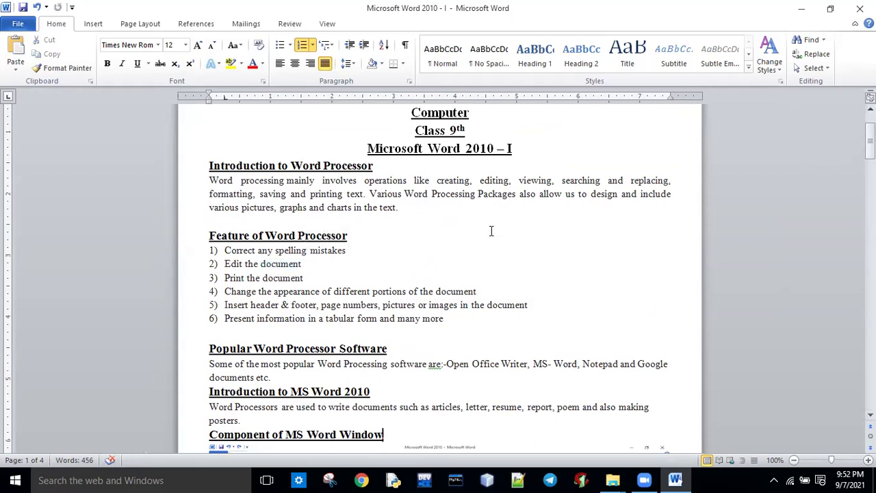
# Step: Check 'document' in Find and Replace, close it without replacing, and reselect 'document' in item 2
pyautogui.hotkey('ctrl', 'h')
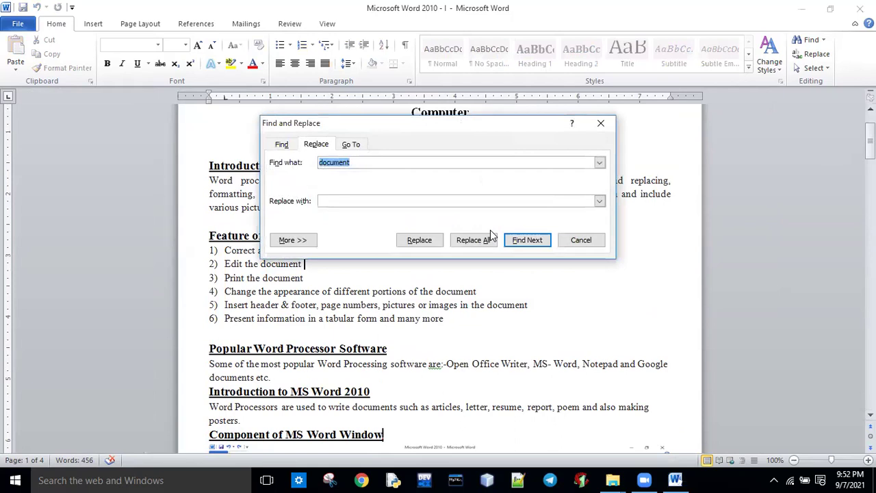
pyautogui.click(355, 165)
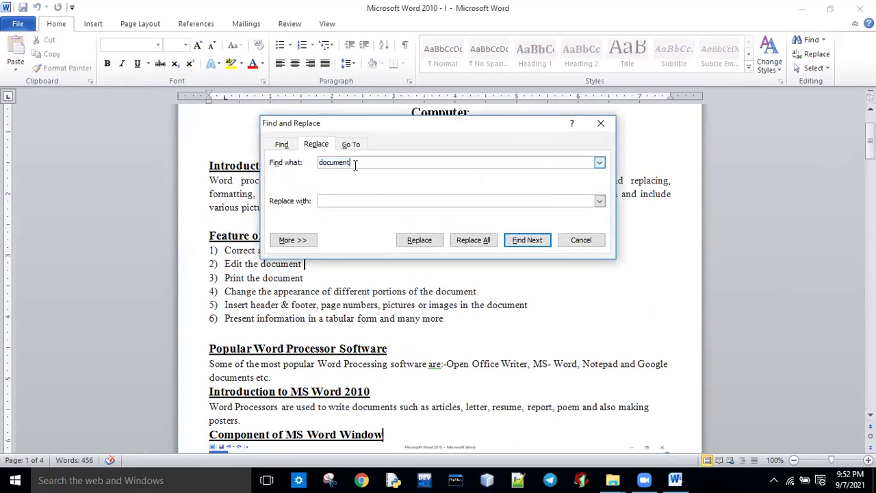
pyautogui.moveTo(354, 165); pyautogui.dragTo(319, 164)
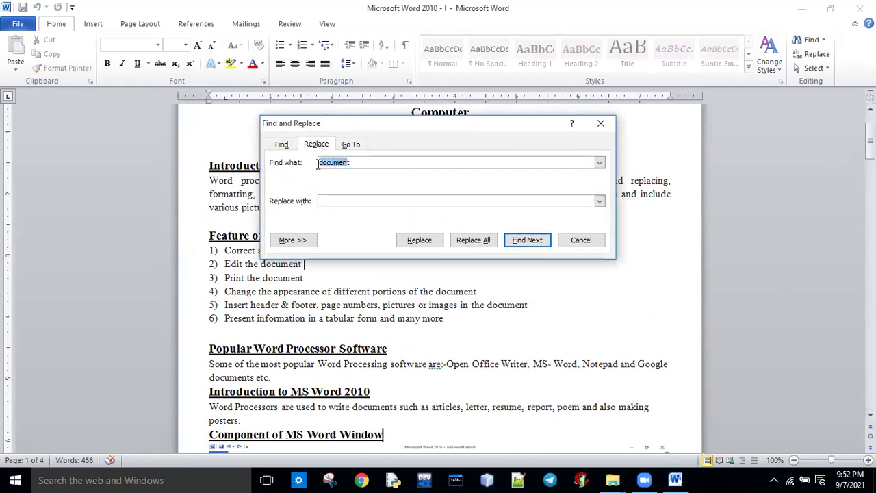
pyautogui.click(301, 265)
pyautogui.click(575, 240)
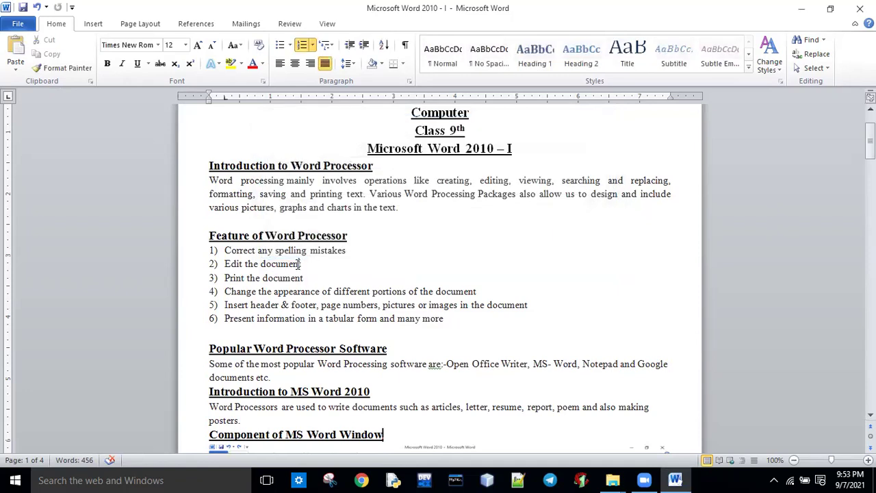
pyautogui.moveTo(303, 264); pyautogui.dragTo(262, 267)
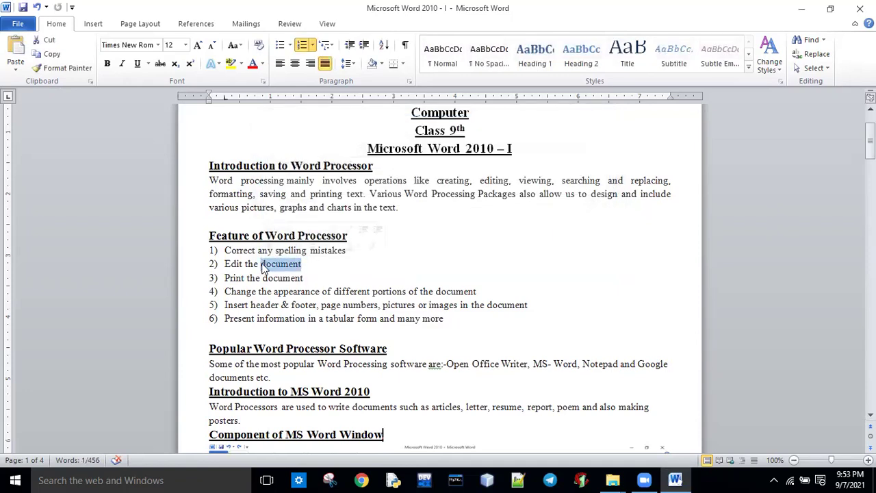
pyautogui.click(815, 56)
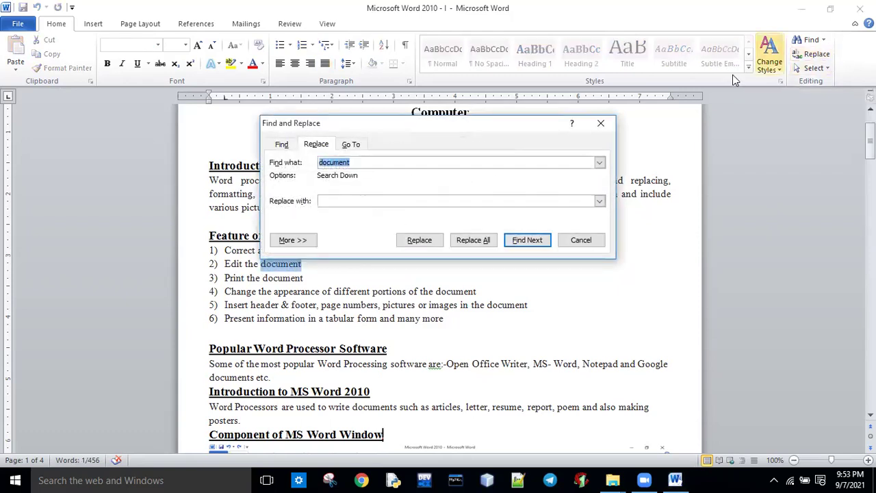
pyautogui.click(400, 165)
pyautogui.click(346, 198)
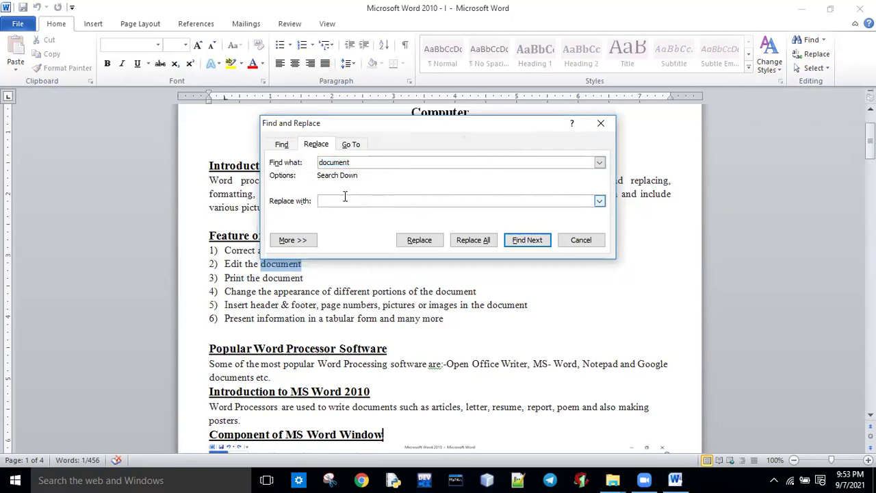
pyautogui.click(518, 246)
pyautogui.click(519, 245)
pyautogui.click(519, 245)
pyautogui.click(519, 245)
pyautogui.click(519, 245)
pyautogui.click(518, 245)
pyautogui.click(518, 245)
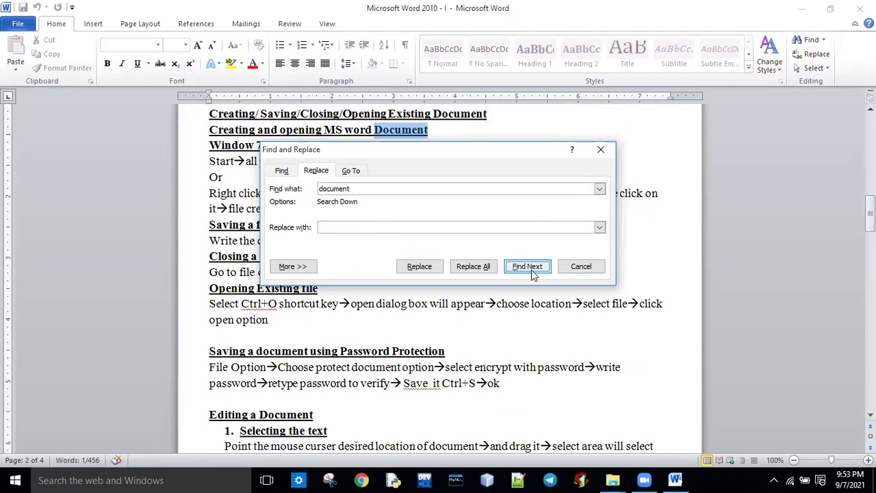
pyautogui.click(532, 270)
pyautogui.click(532, 270)
pyautogui.click(532, 270)
pyautogui.click(532, 270)
pyautogui.click(532, 269)
pyautogui.click(532, 270)
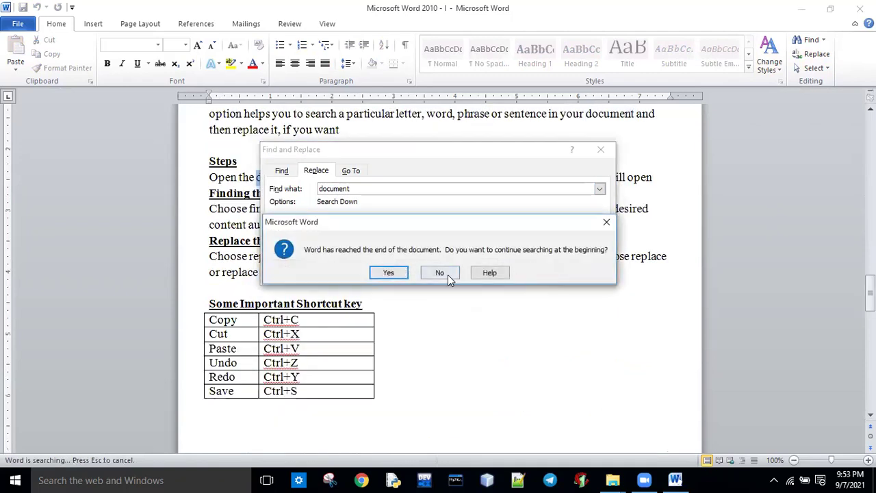
pyautogui.click(446, 274)
pyautogui.click(600, 149)
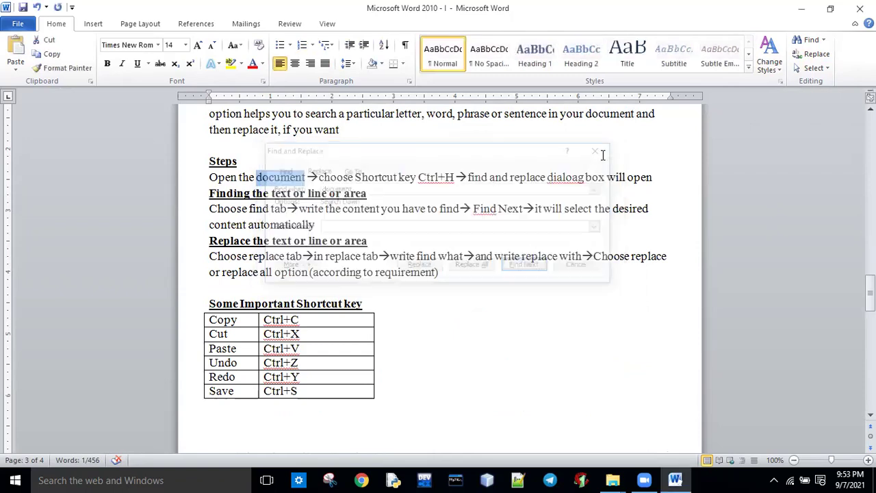
pyautogui.click(818, 58)
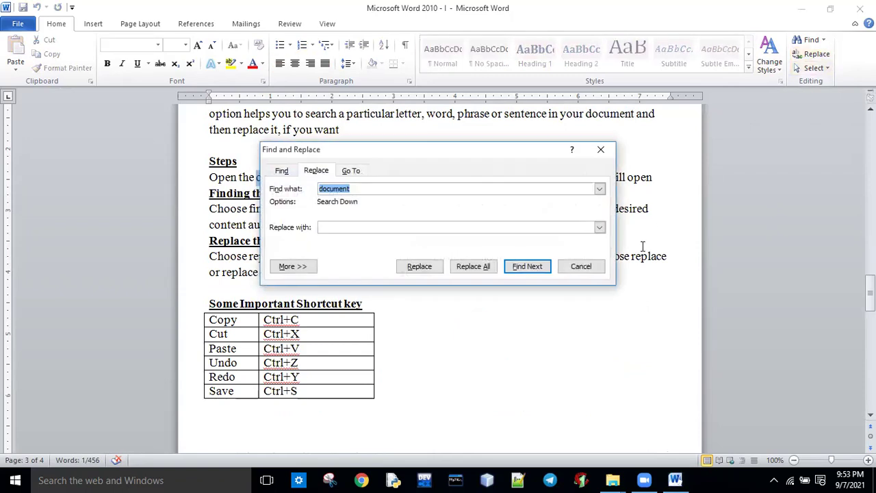
pyautogui.click(600, 150)
pyautogui.moveTo(870, 287); pyautogui.dragTo(869, 122)
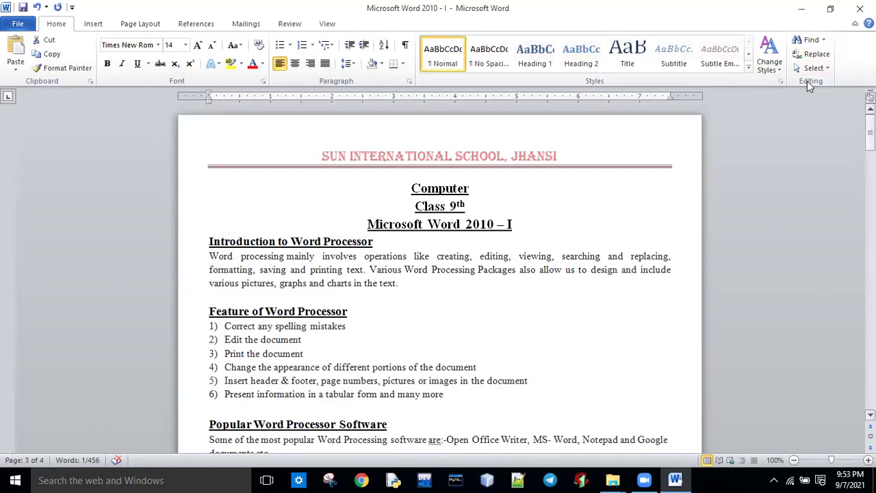
# Step: Set Replace with to 'my document' and find the first 'document' from the start of the notes
pyautogui.click(815, 55)
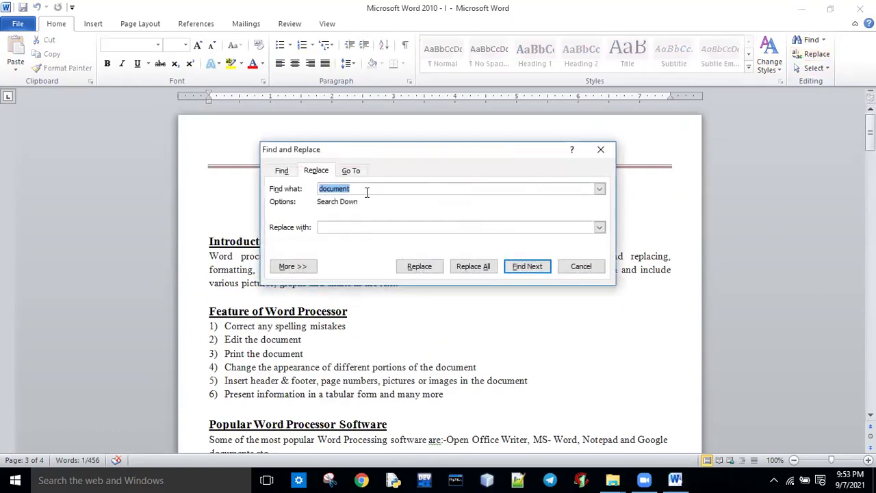
pyautogui.click(366, 191)
pyautogui.click(328, 227)
pyautogui.write('my document')
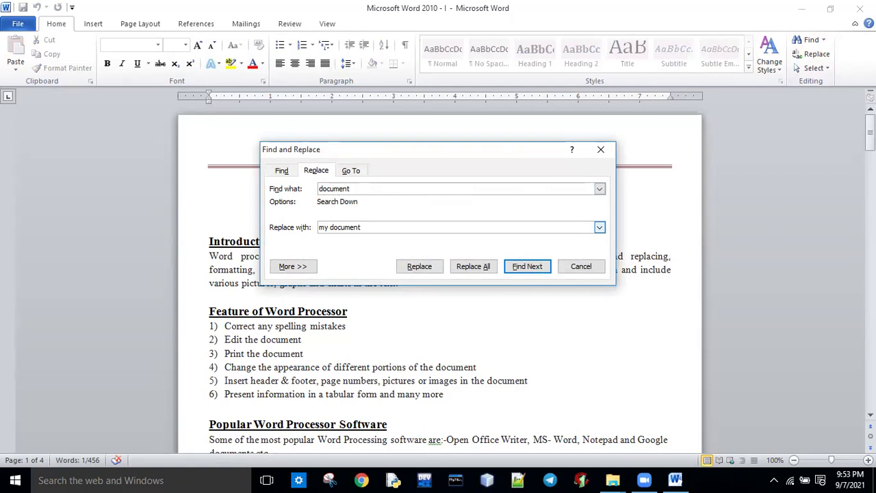
pyautogui.click(537, 266)
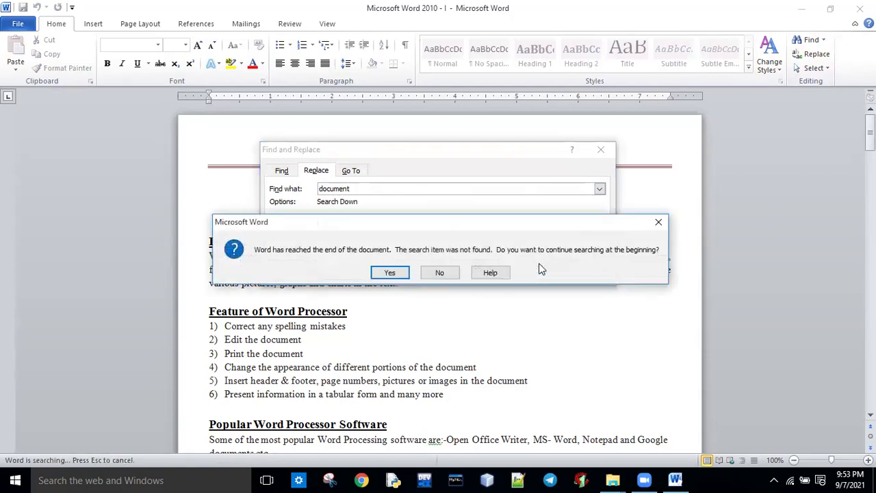
pyautogui.click(391, 273)
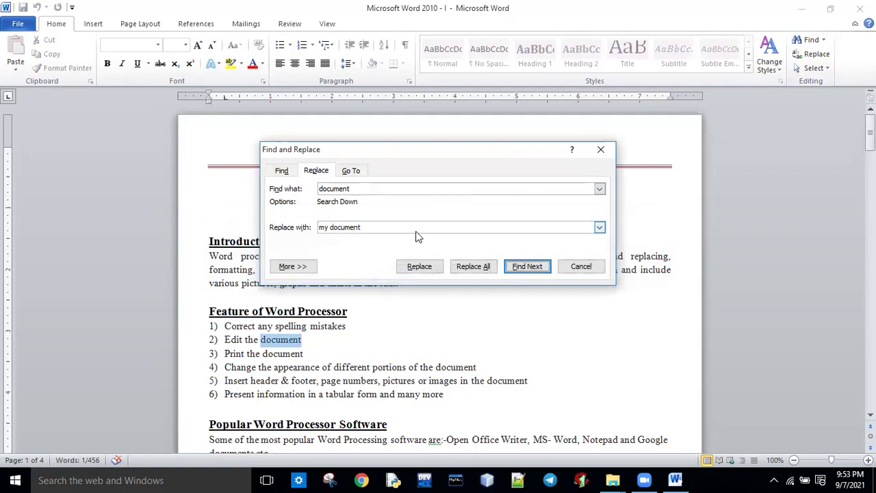
# Step: Replace 'document' in items 2 and 4, then Replace All, totalling 14 replacements
pyautogui.click(419, 268)
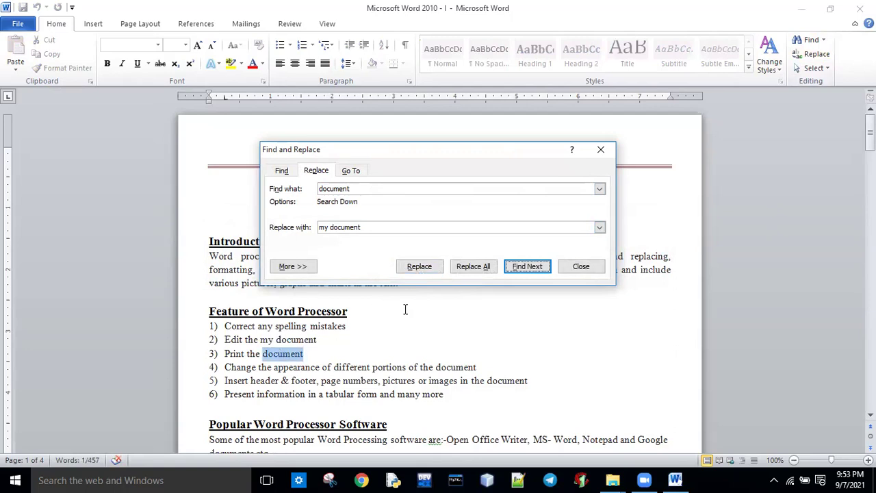
pyautogui.click(522, 270)
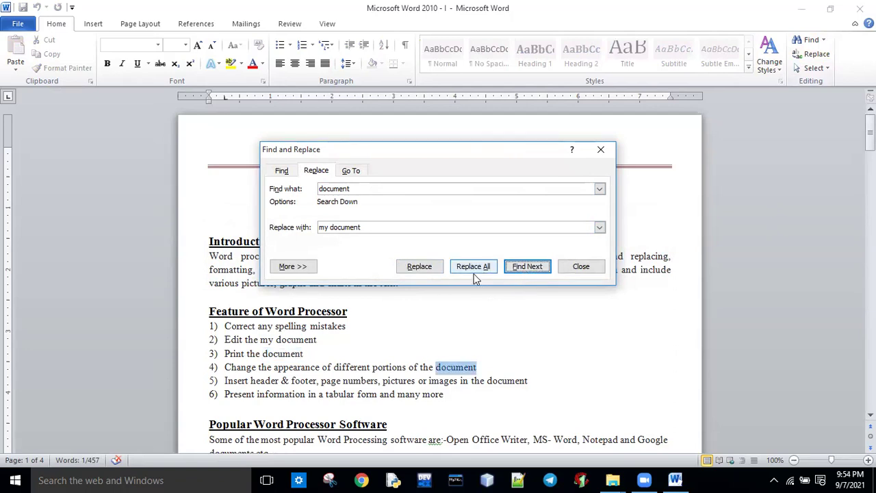
pyautogui.click(426, 271)
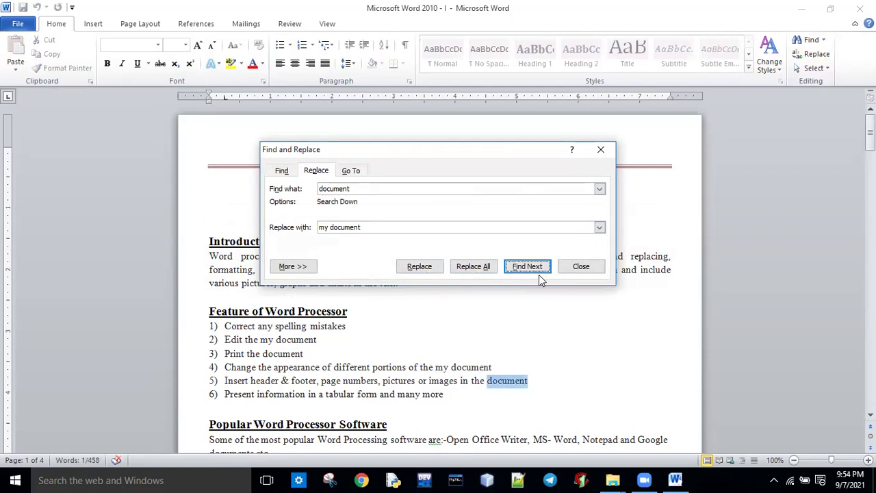
pyautogui.click(474, 268)
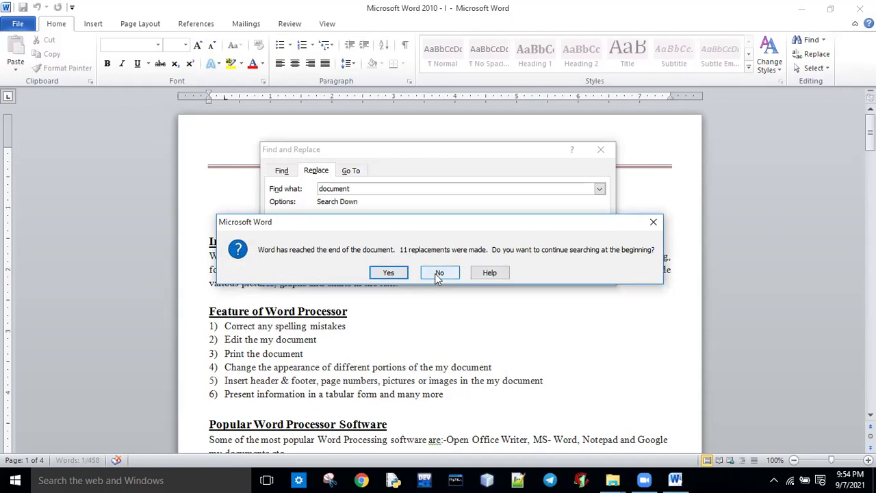
pyautogui.click(391, 274)
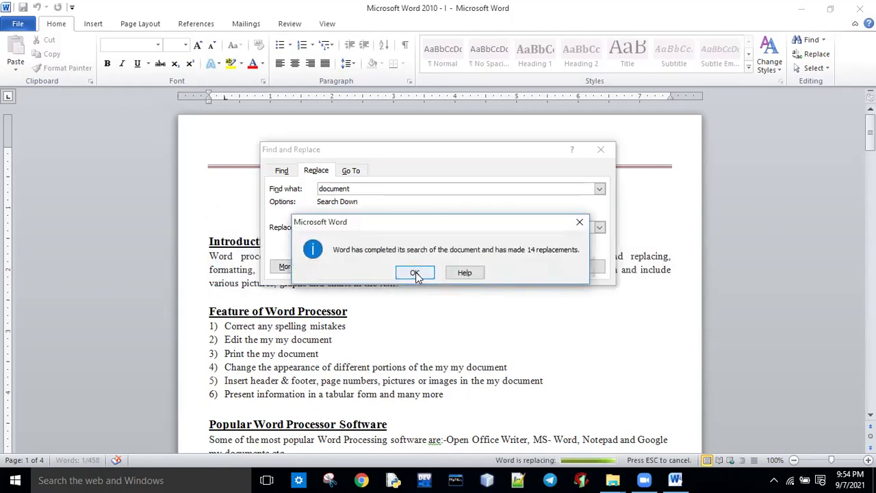
pyautogui.click(415, 274)
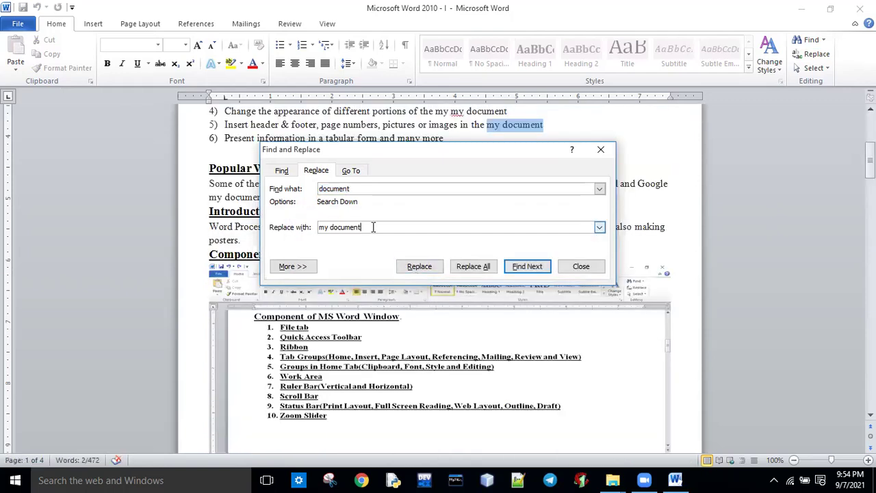
# Step: Set Find what to 'my document' and Replace with to 'document'
pyautogui.moveTo(360, 226); pyautogui.dragTo(313, 230)
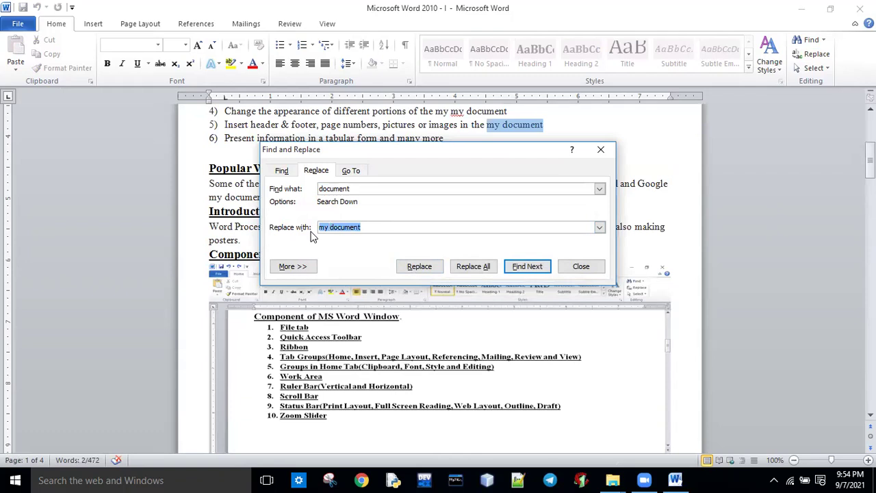
pyautogui.press('BackSpace')
pyautogui.doubleClick(361, 190)
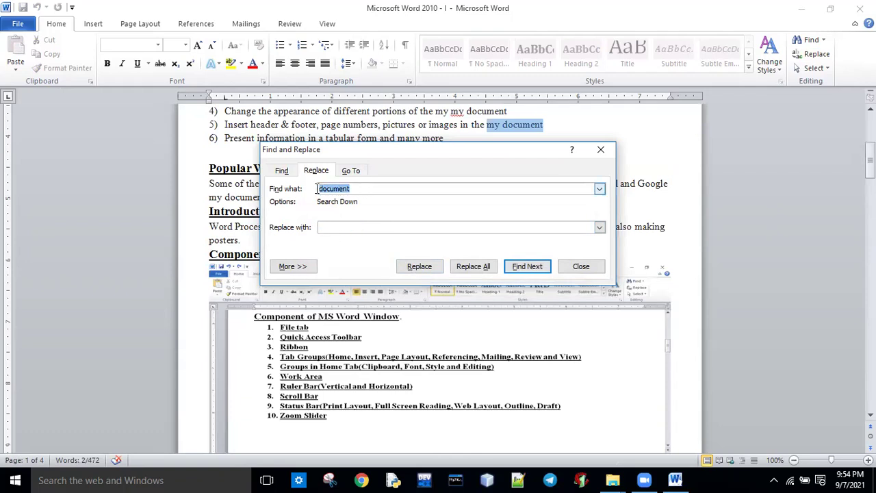
pyautogui.write('my document')
pyautogui.click(351, 227)
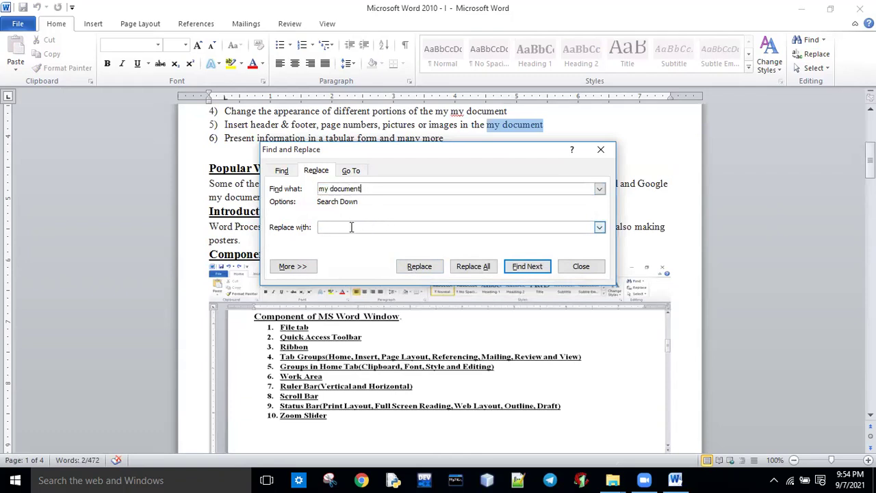
pyautogui.write('document')
# Step: Replace All from the beginning, accepting the 14-replacement result, and close the dialog
pyautogui.click(474, 271)
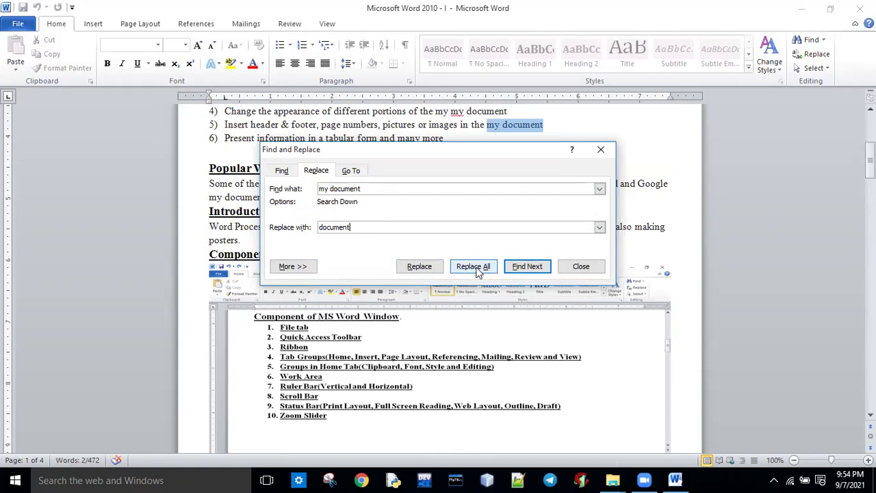
pyautogui.click(478, 271)
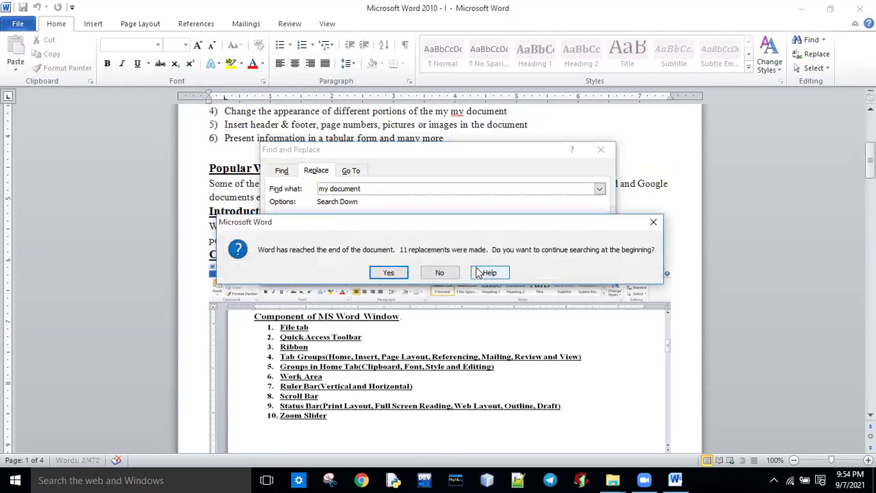
pyautogui.click(392, 274)
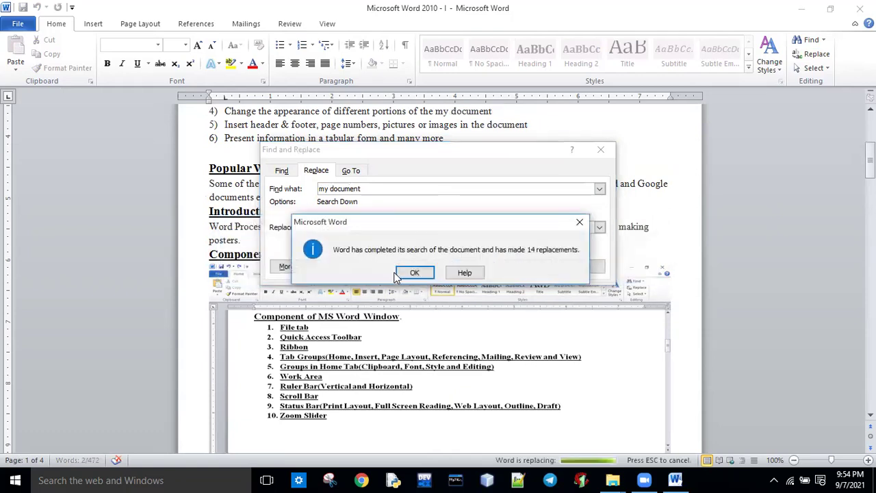
pyautogui.click(418, 272)
pyautogui.click(581, 269)
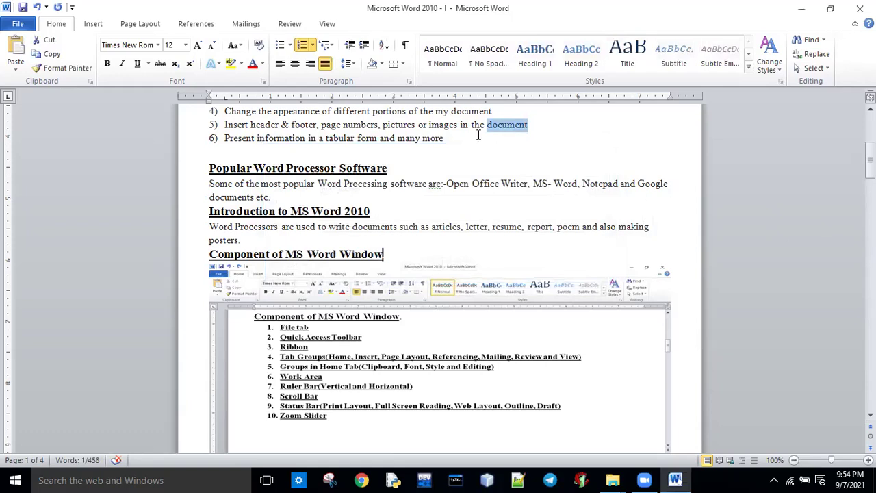
# Step: Select 'my document' in item 2 as the search term for Find and Replace
pyautogui.scroll(4, 543, 223)
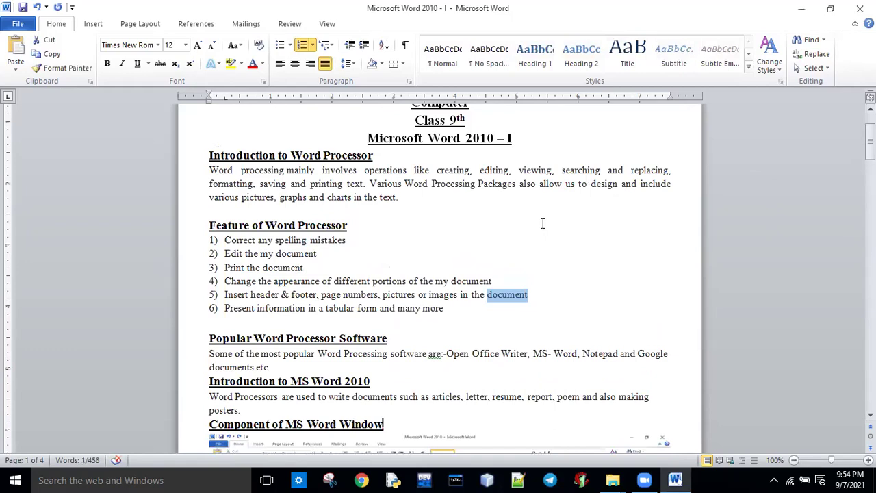
pyautogui.click(495, 304)
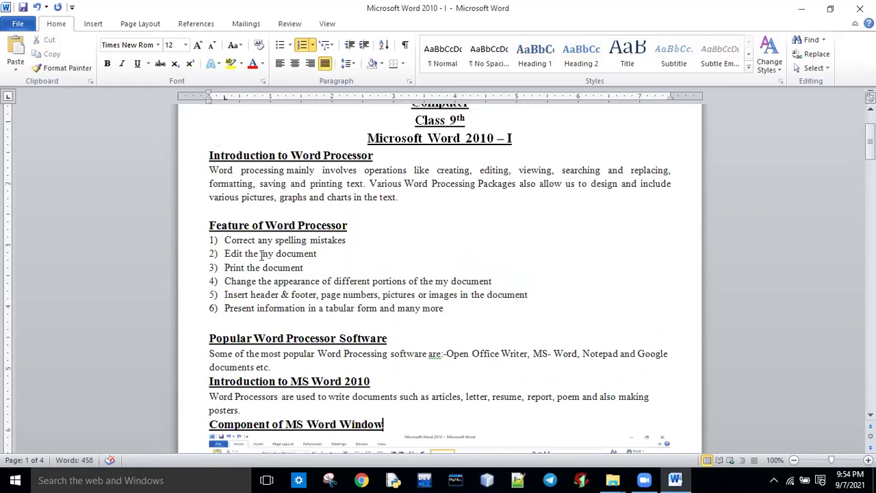
pyautogui.moveTo(261, 255); pyautogui.dragTo(315, 255)
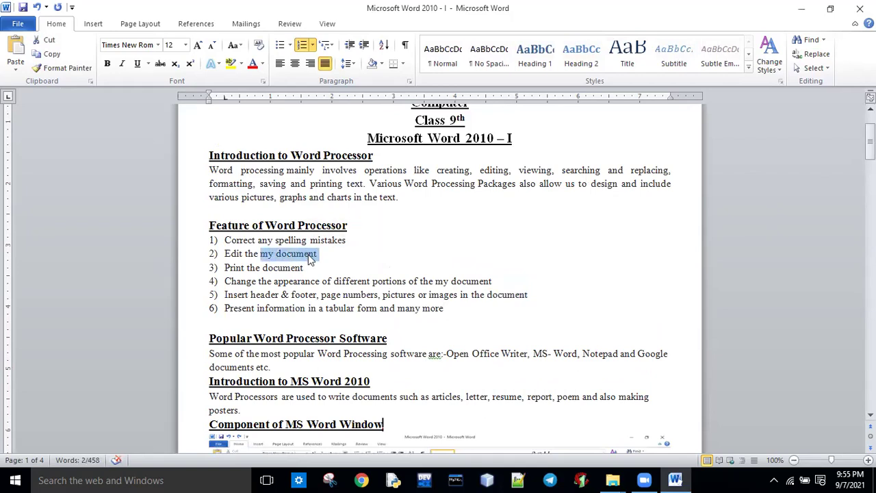
pyautogui.hotkey('ctrl', 'h')
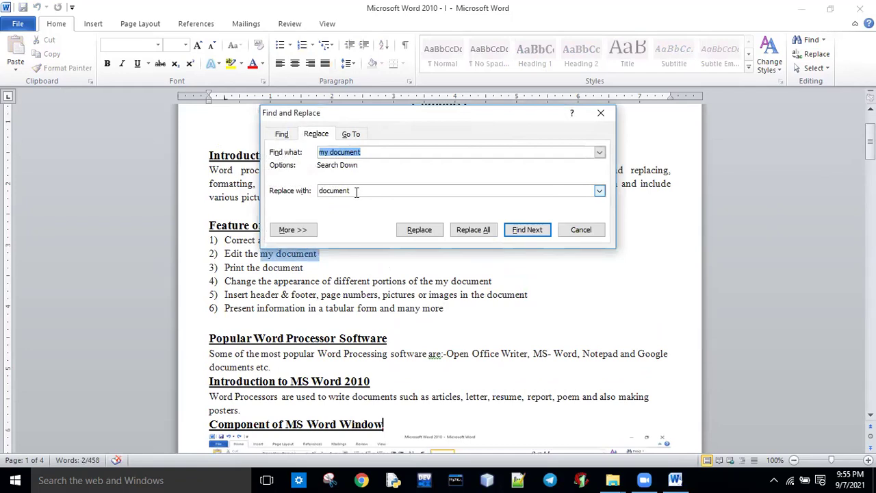
# Step: Replace 'my document' with 'document' in items 2 and 4, then close the dialog
pyautogui.click(524, 231)
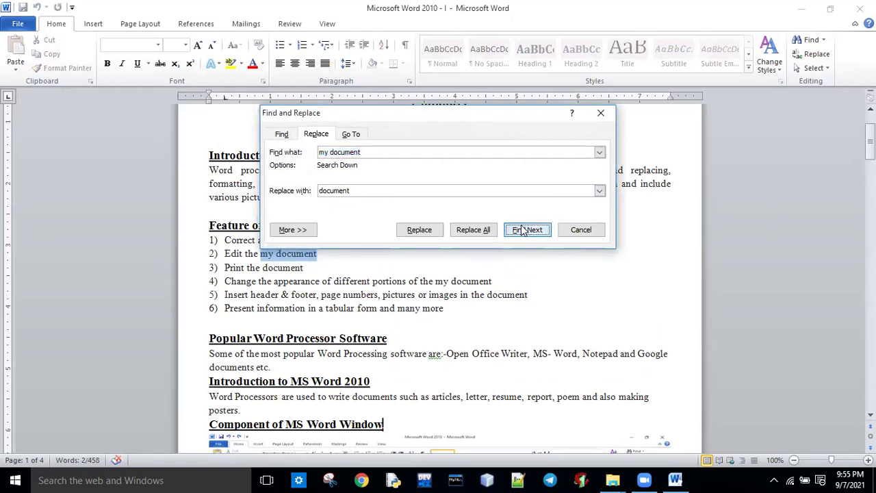
pyautogui.click(418, 230)
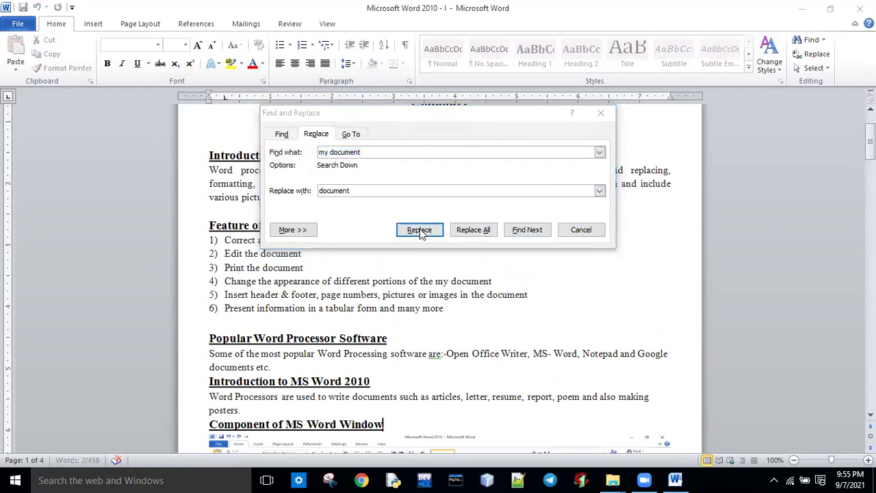
pyautogui.click(392, 273)
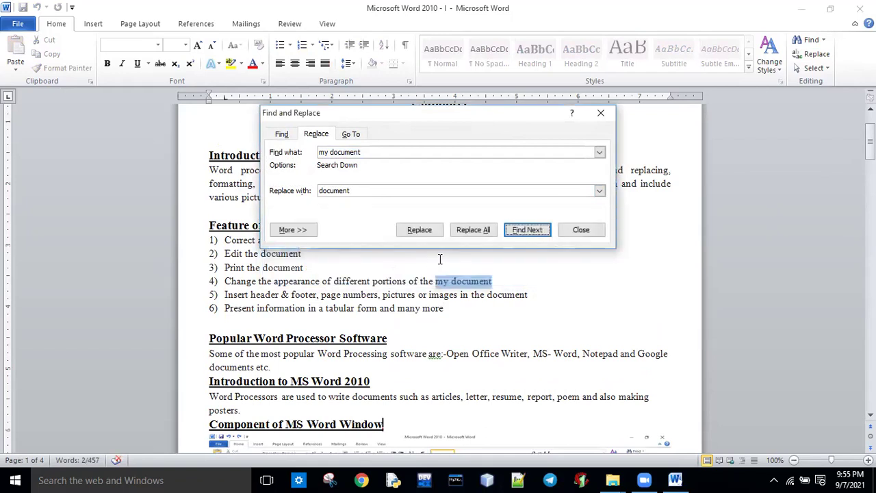
pyautogui.click(436, 233)
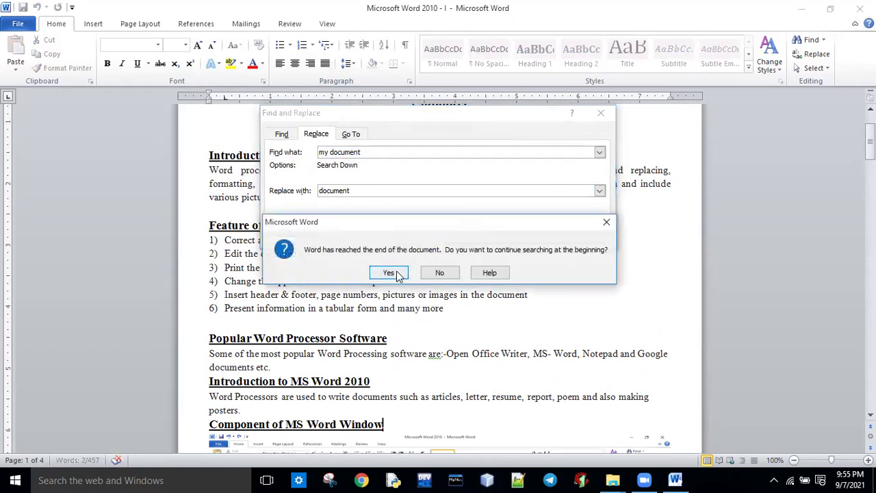
pyautogui.click(396, 273)
pyautogui.click(400, 274)
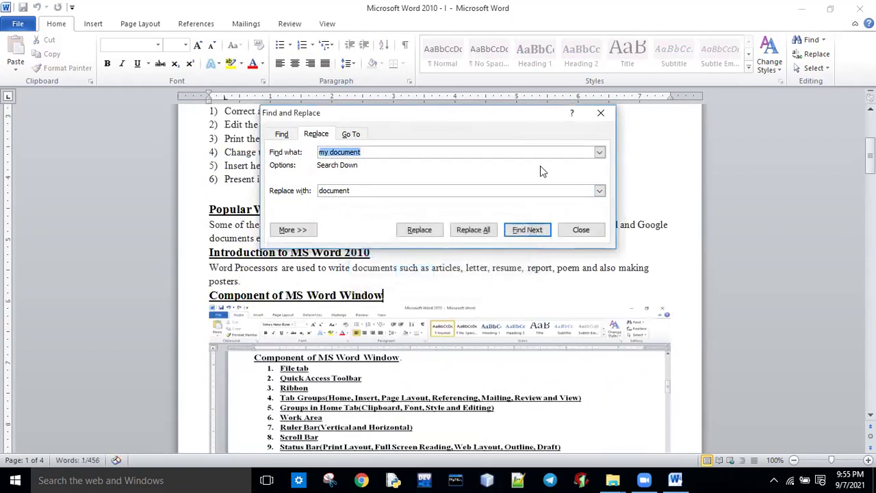
pyautogui.click(602, 113)
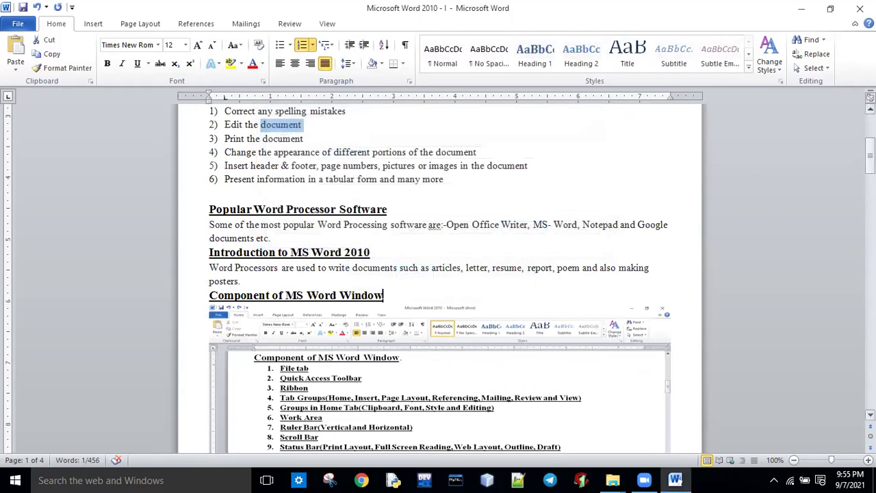
# Step: On page 3, change 'Choose find tab' to 'Choose find text' in the Finding step
pyautogui.moveTo(870, 147); pyautogui.dragTo(871, 283)
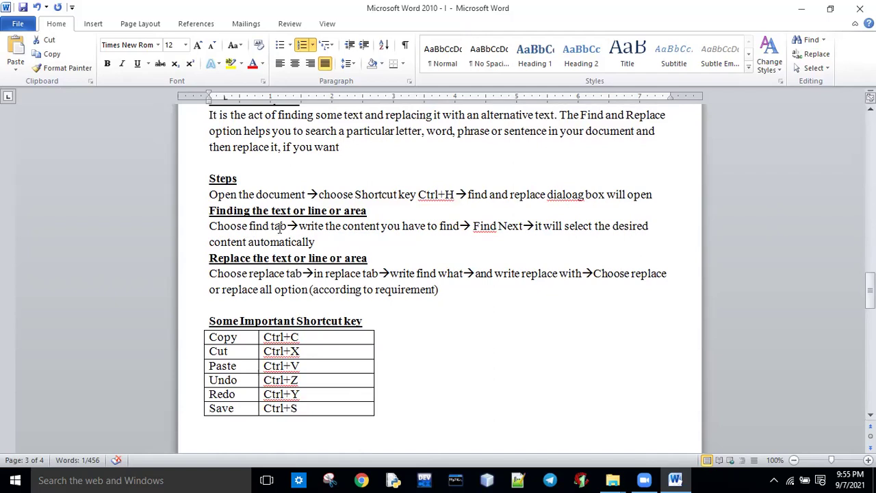
pyautogui.click(271, 226)
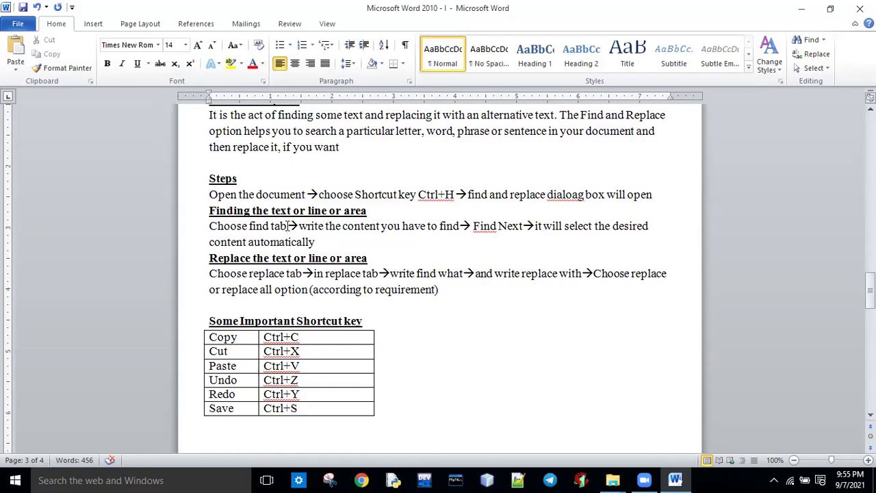
pyautogui.press('BackSpace')
pyautogui.press('BackSpace')
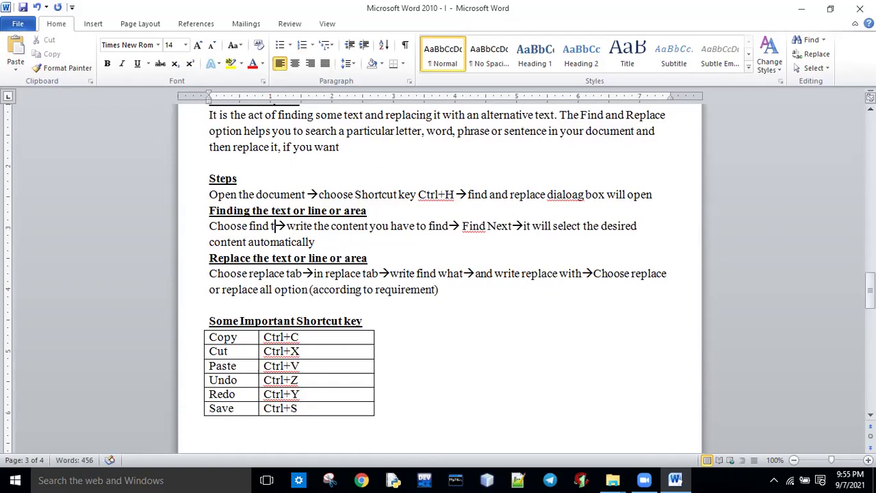
pyautogui.write('ext')
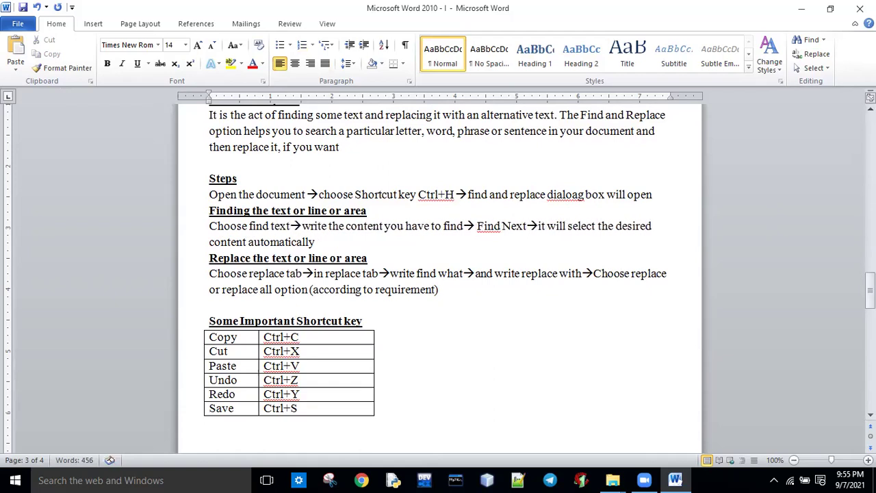
# Step: Select text in the Finding step and the first step's shortcut-key part, ending above the table
pyautogui.moveTo(210, 228); pyautogui.dragTo(519, 233)
pyautogui.click(300, 232)
pyautogui.click(460, 236)
pyautogui.click(514, 248)
pyautogui.moveTo(271, 226); pyautogui.dragTo(290, 227)
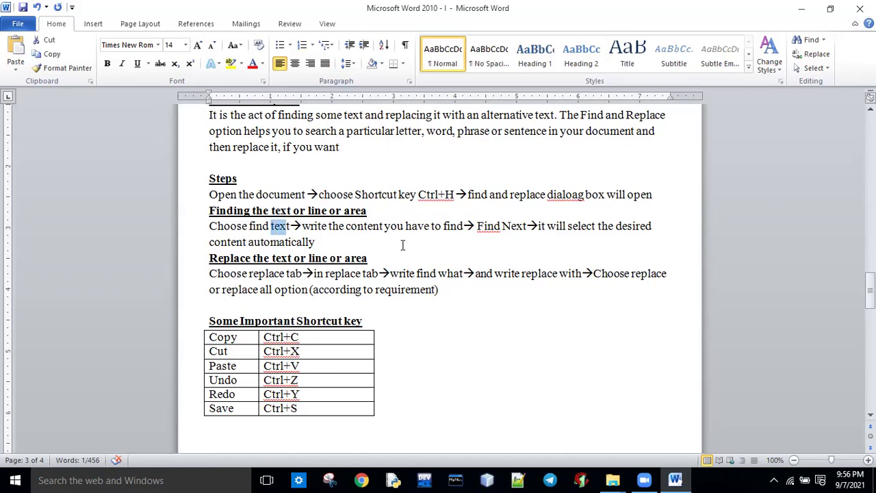
pyautogui.moveTo(208, 195); pyautogui.dragTo(454, 198)
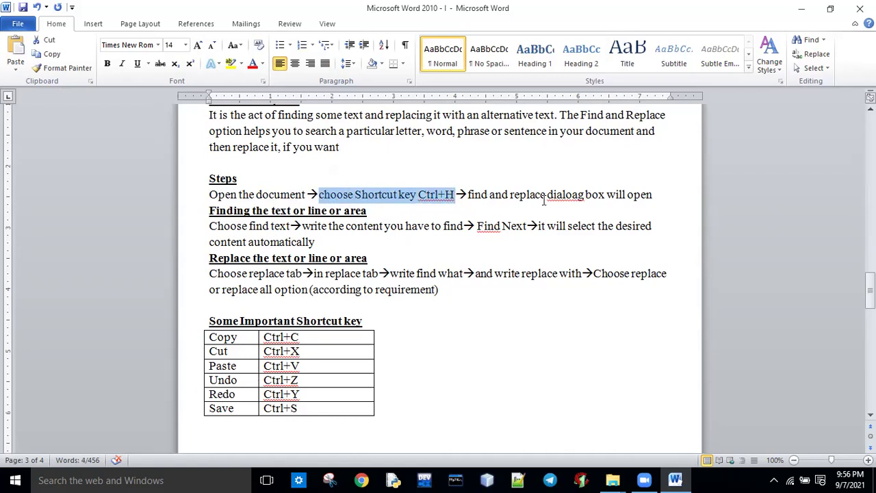
pyautogui.click(465, 313)
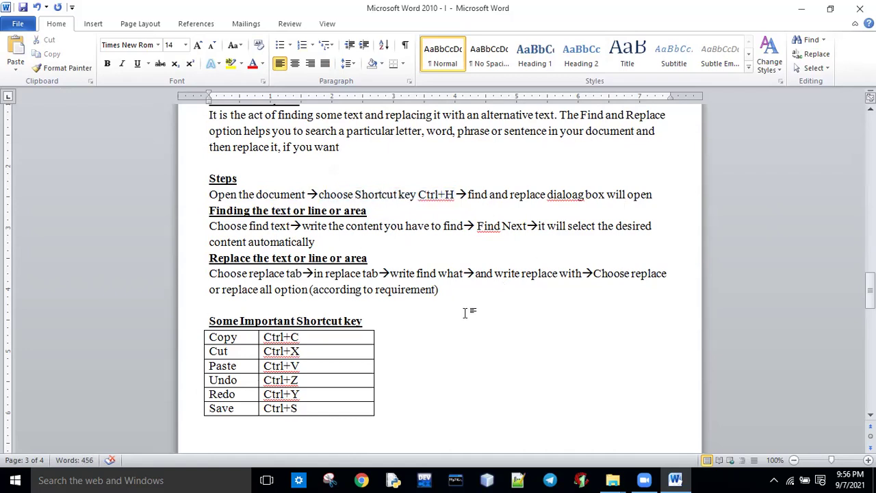
pyautogui.hotkey('ctrl', 'h')
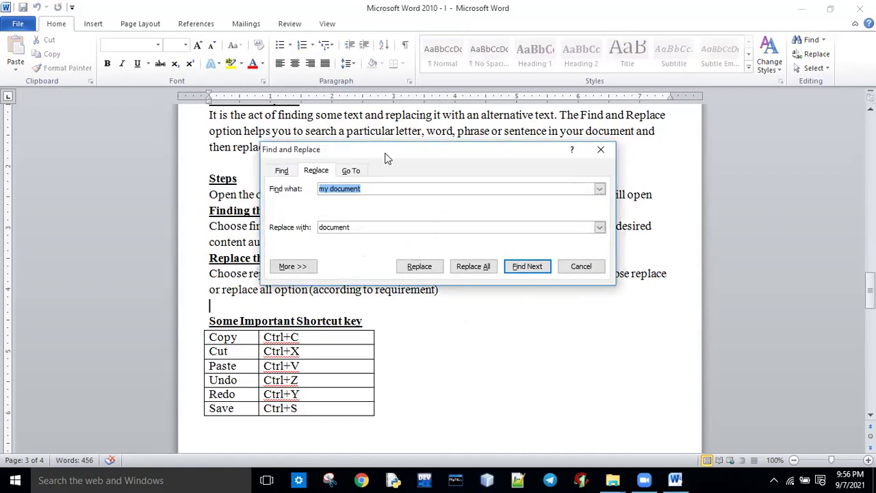
pyautogui.moveTo(396, 154); pyautogui.dragTo(560, 204)
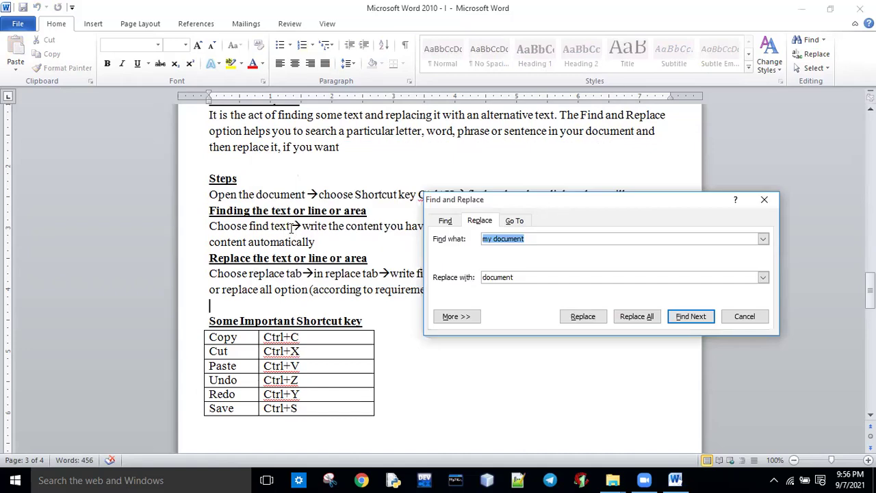
pyautogui.moveTo(476, 201); pyautogui.dragTo(492, 297)
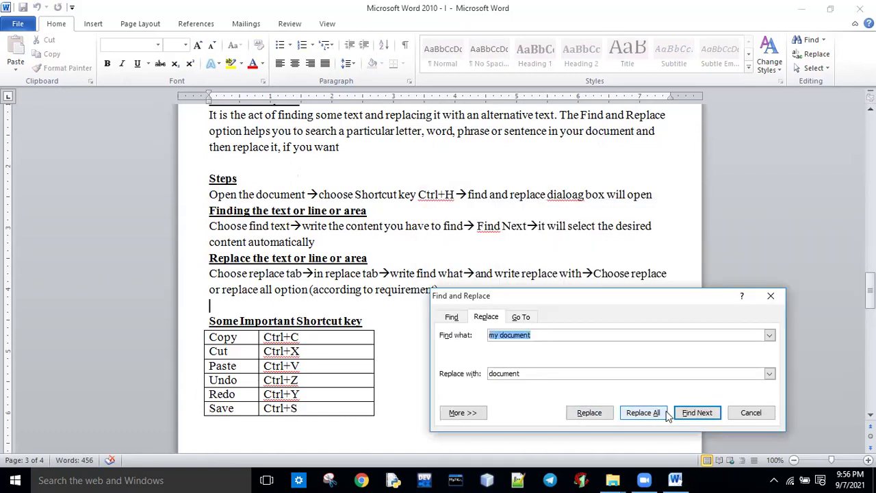
pyautogui.click(697, 412)
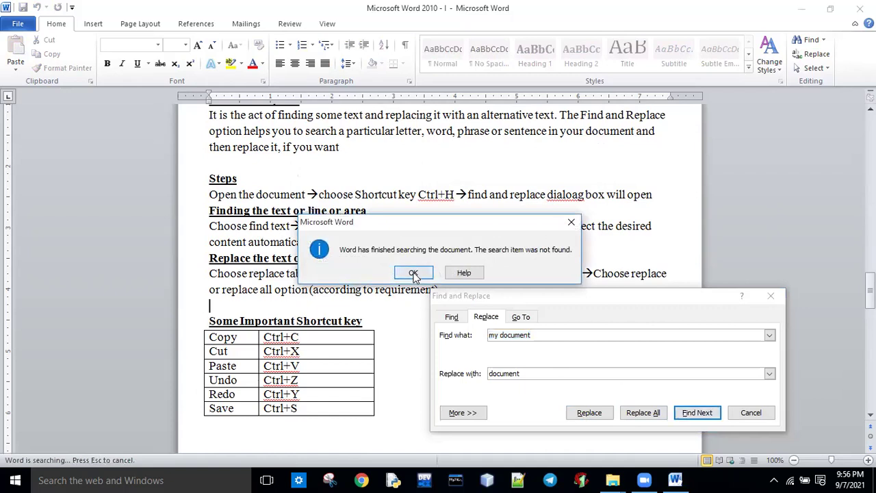
pyautogui.click(413, 272)
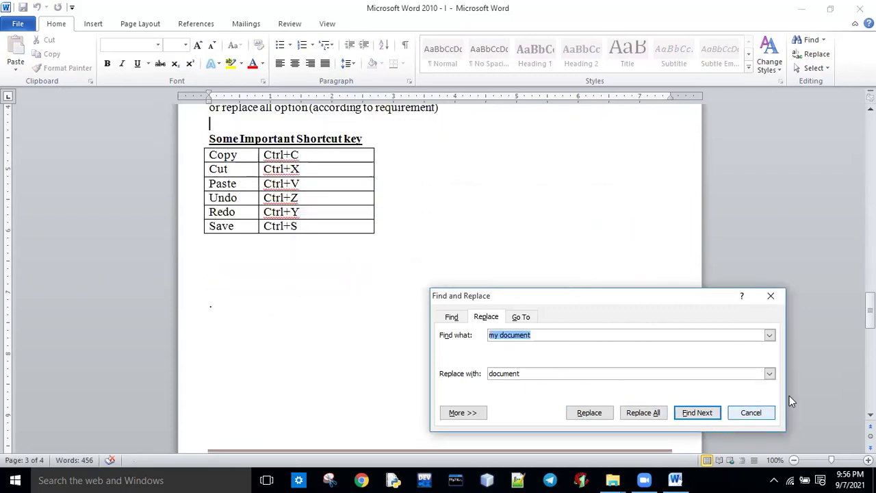
pyautogui.moveTo(869, 303); pyautogui.dragTo(869, 282)
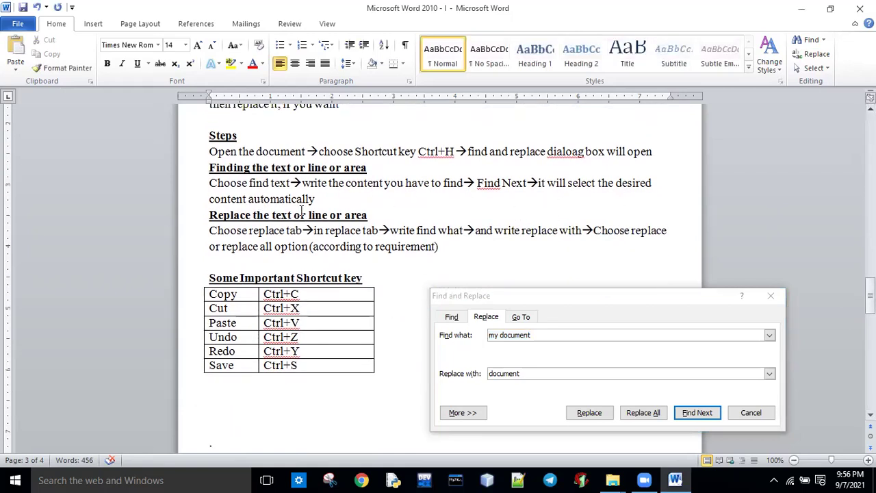
pyautogui.moveTo(209, 230); pyautogui.dragTo(285, 231)
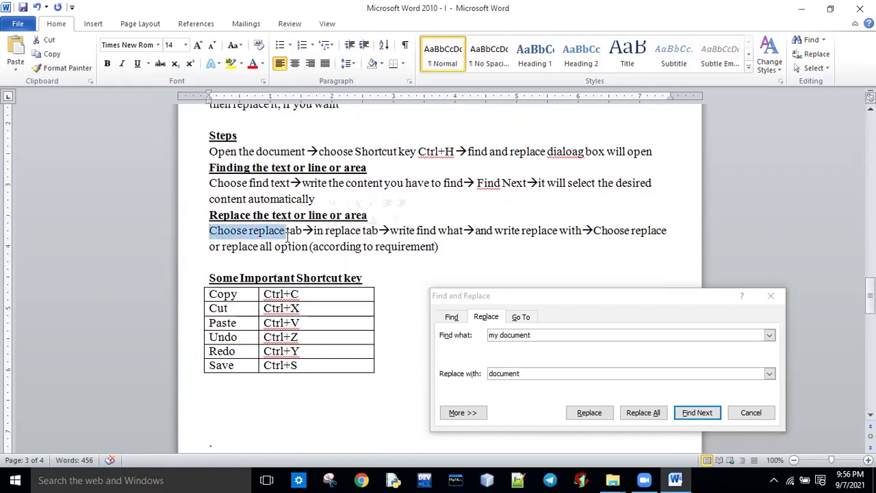
pyautogui.click(469, 338)
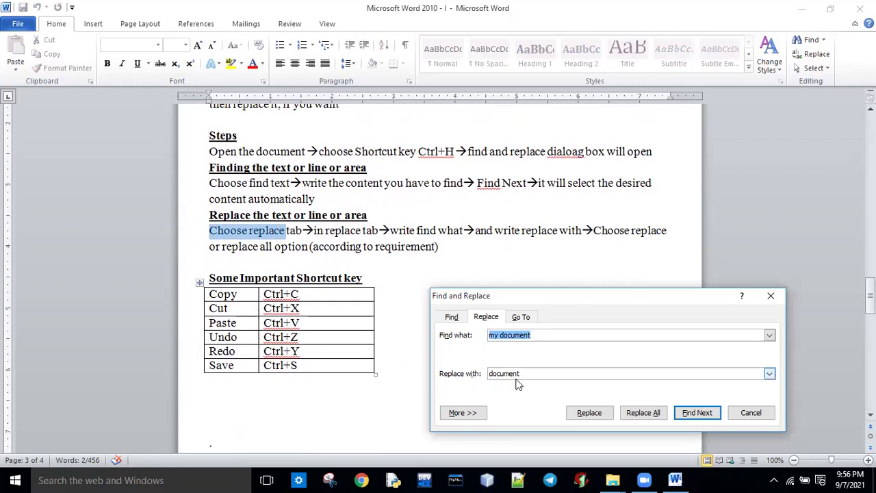
pyautogui.click(756, 417)
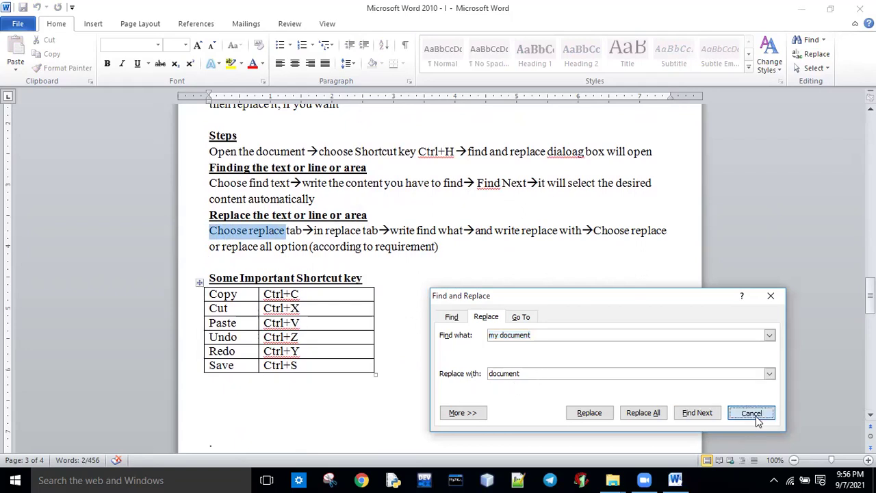
pyautogui.moveTo(870, 287); pyautogui.dragTo(869, 297)
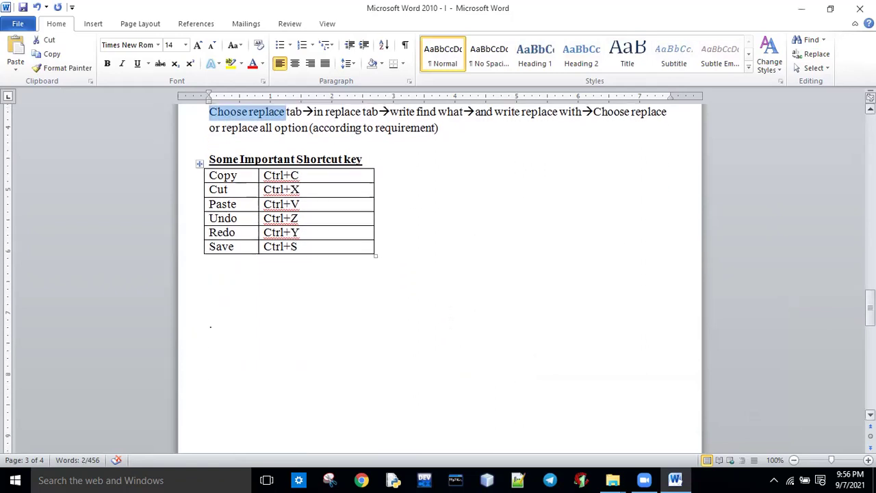
pyautogui.click(380, 281)
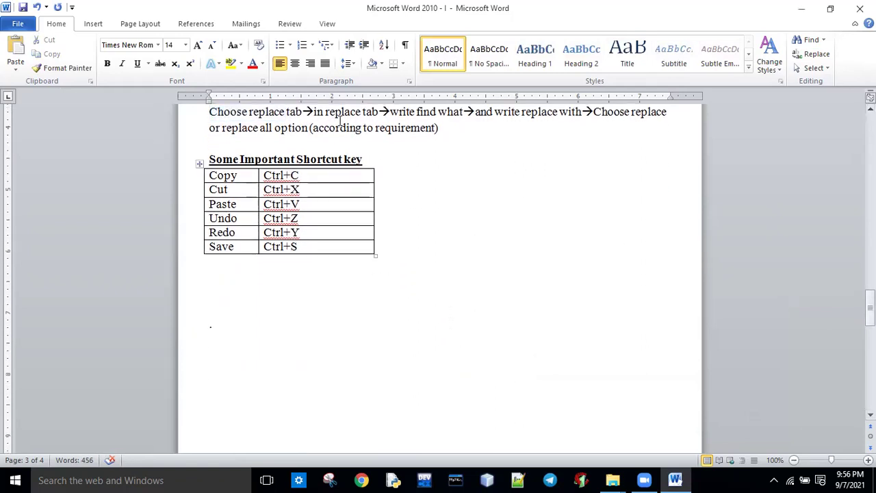
pyautogui.moveTo(313, 129); pyautogui.dragTo(361, 136)
pyautogui.hotkey('ctrl', 'c')
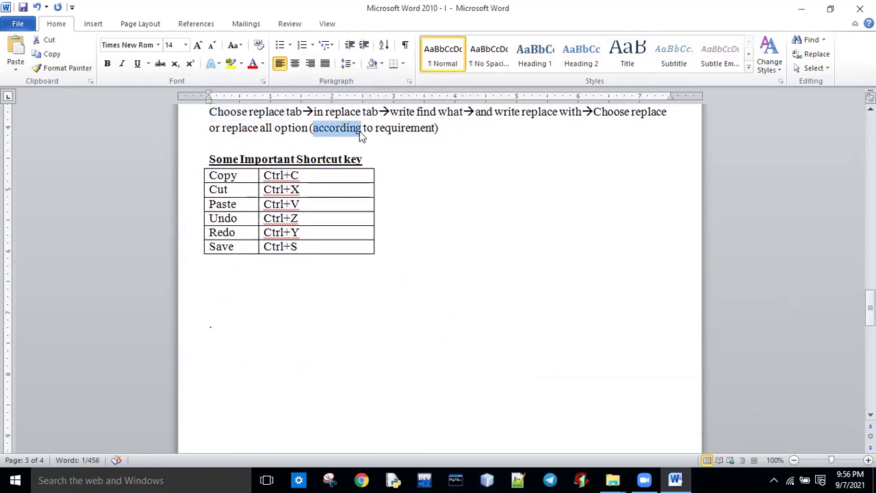
pyautogui.click(228, 283)
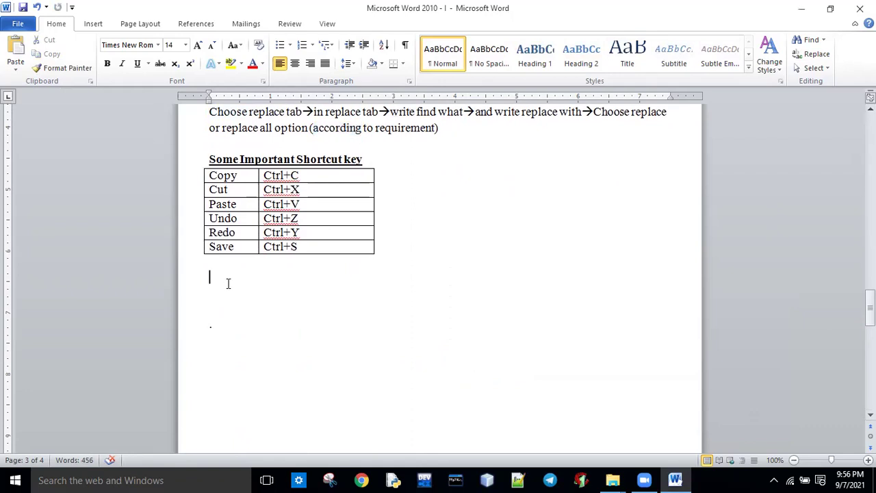
pyautogui.hotkey('ctrl', 'v')
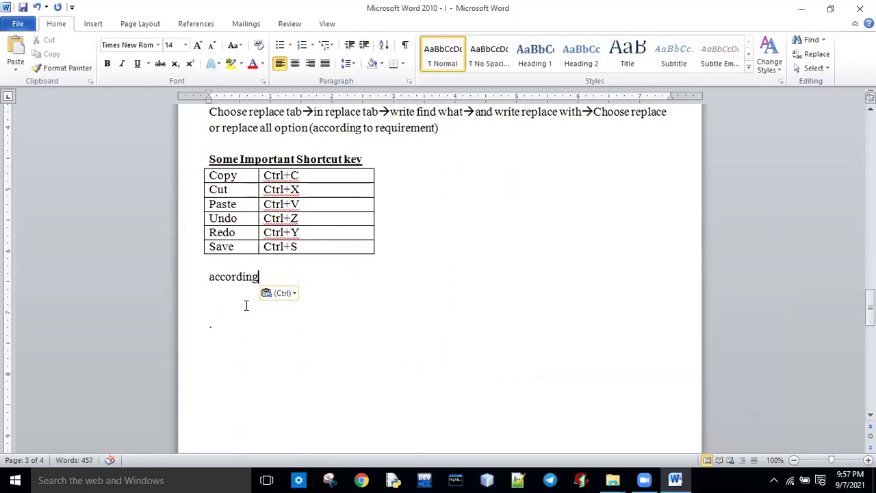
pyautogui.hotkey('ctrl', 'z')
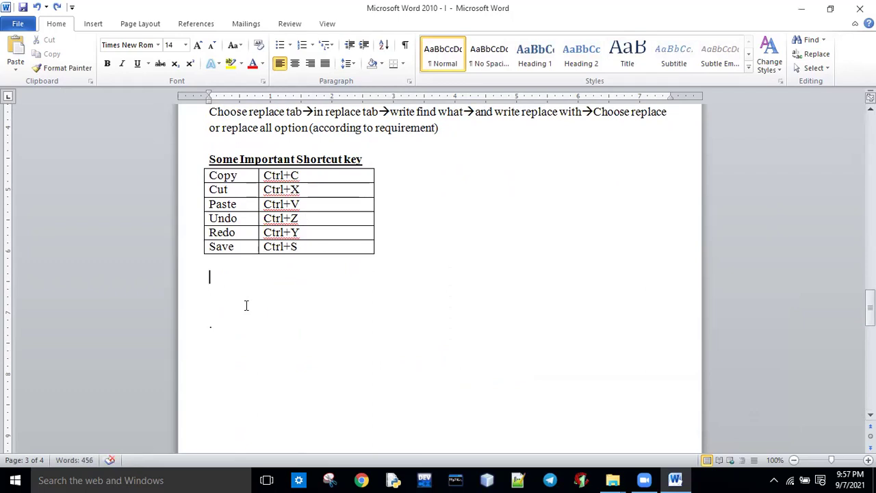
pyautogui.hotkey('ctrl', 'y')
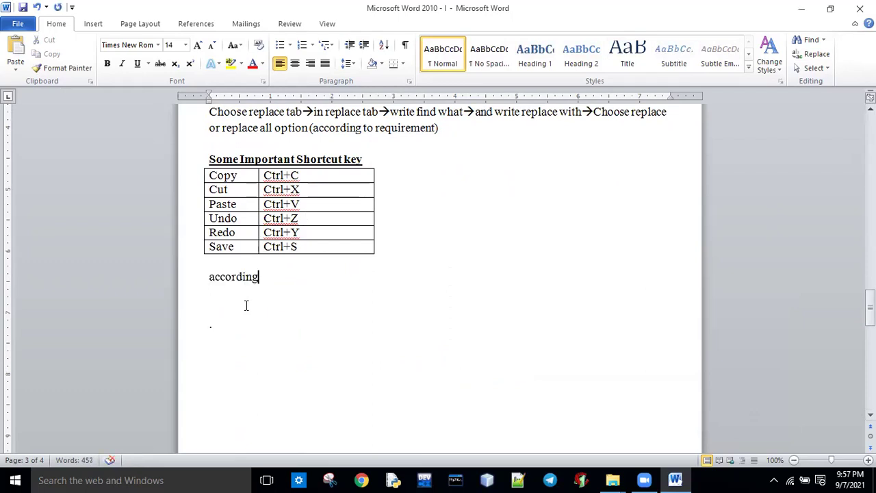
pyautogui.moveTo(276, 280); pyautogui.dragTo(207, 282)
pyautogui.press('Delete')
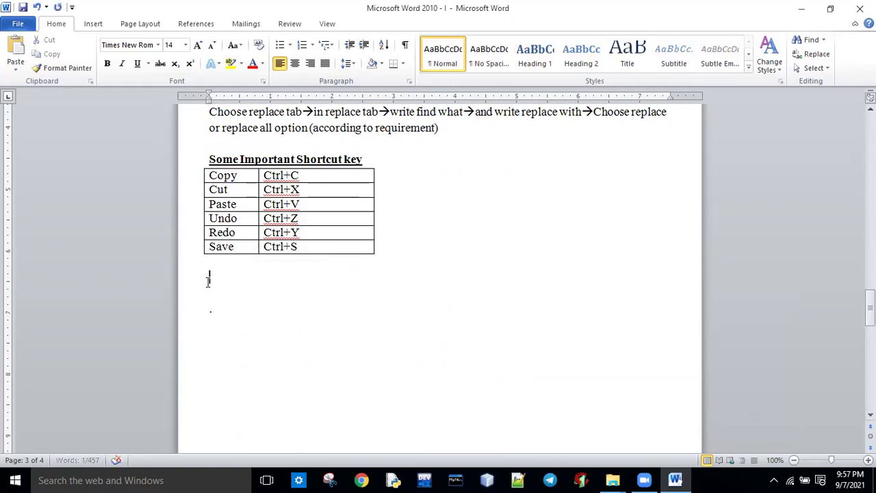